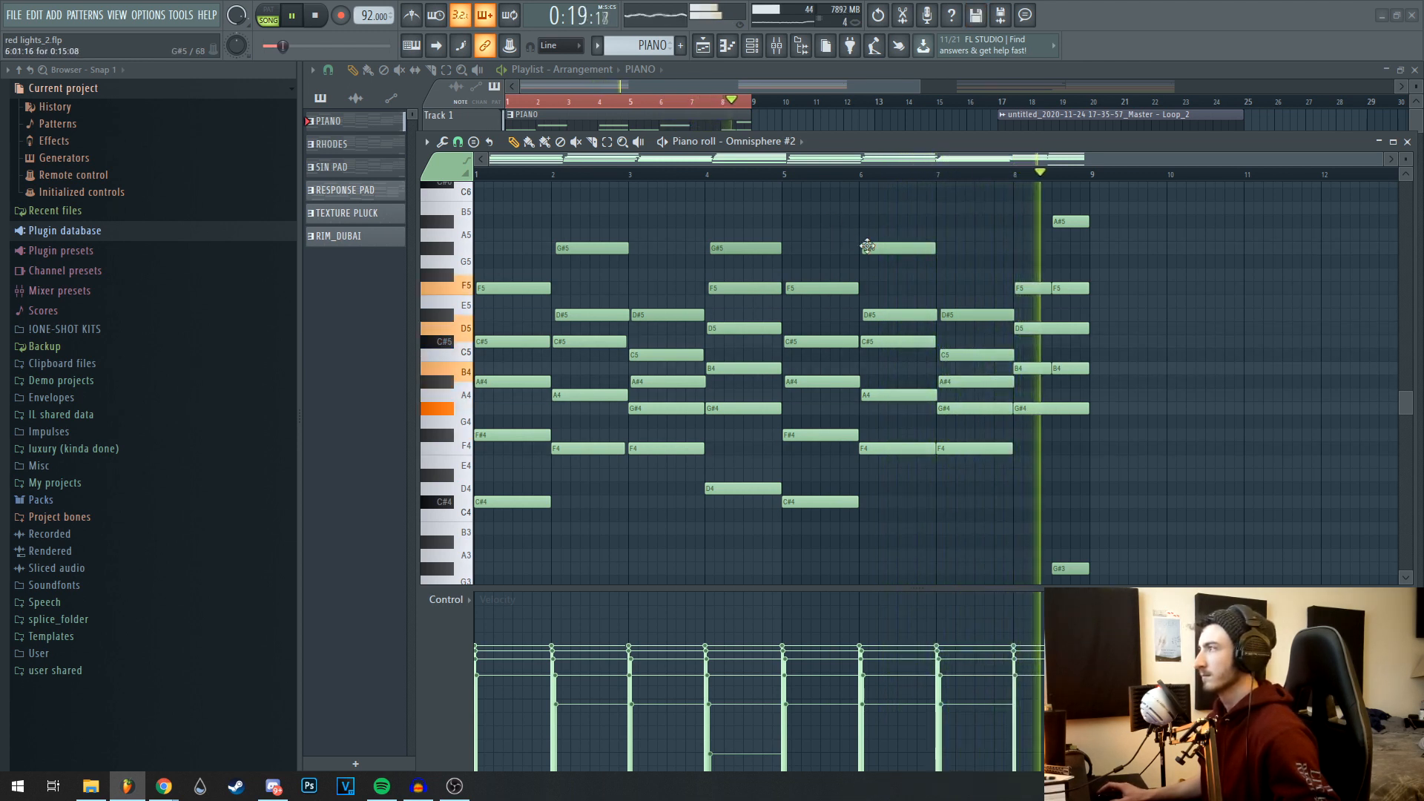
Stop playback, select all five notes of the first bar's chord in the piano roll, and quantize their start times.
key("space")
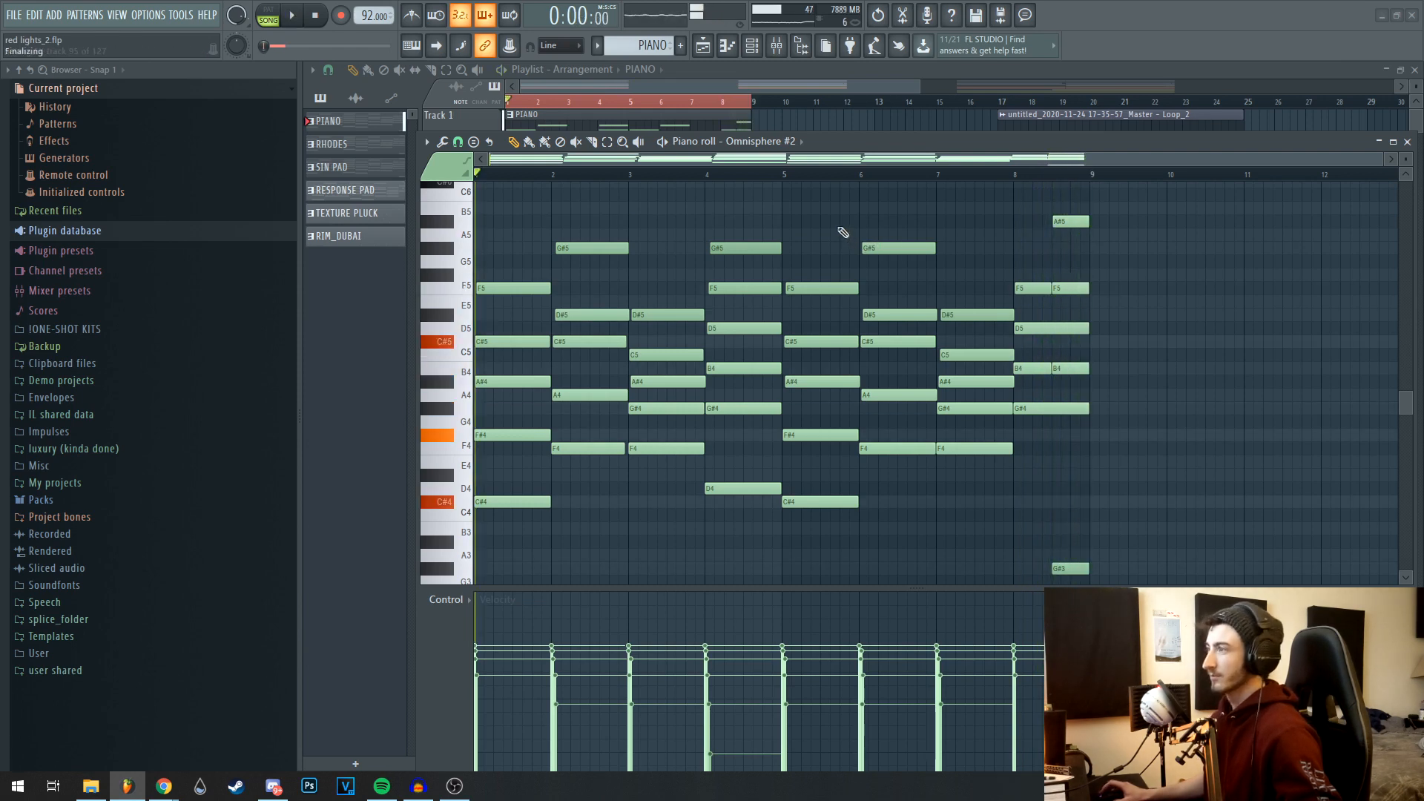
scroll(844, 231, "down", 2)
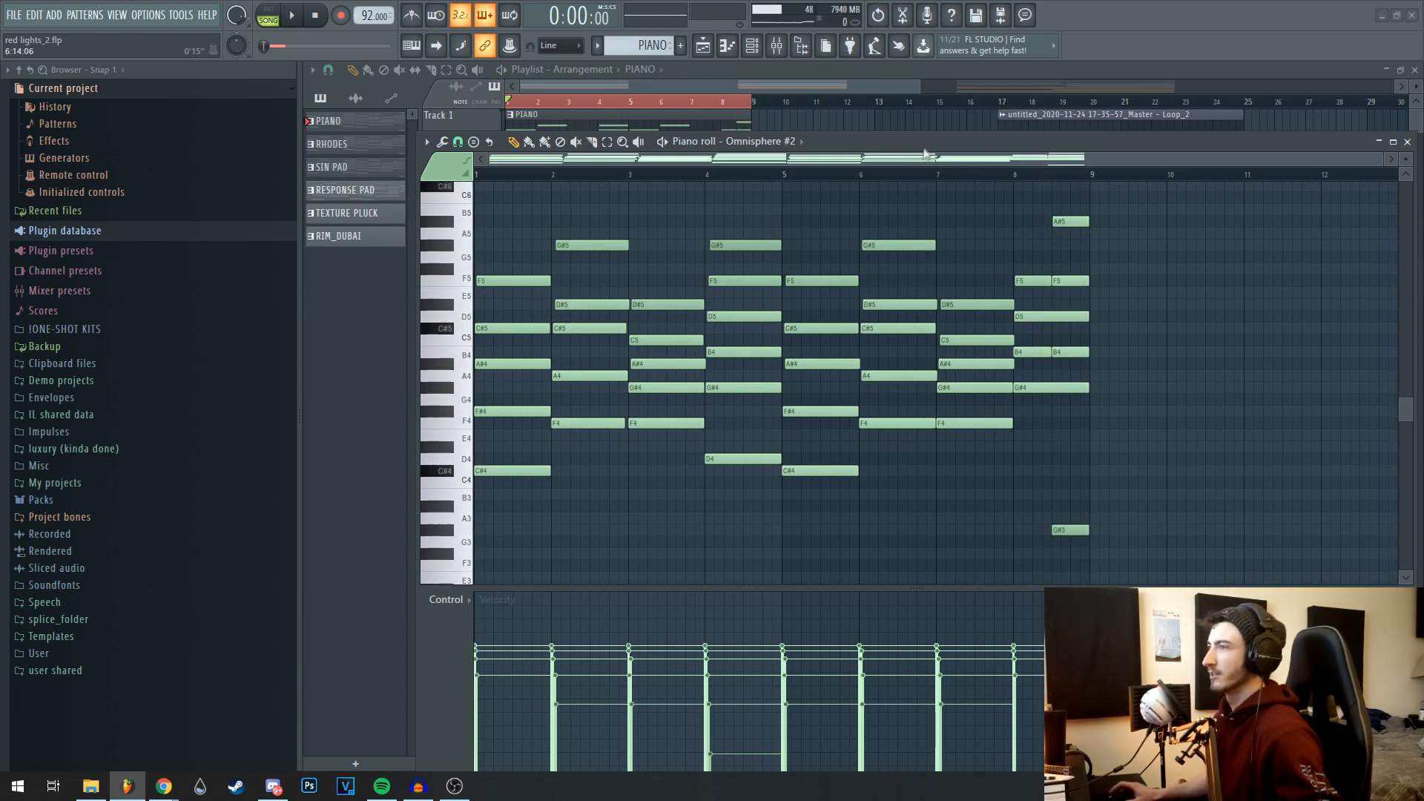
left_click_drag(433, 704, 392, 624)
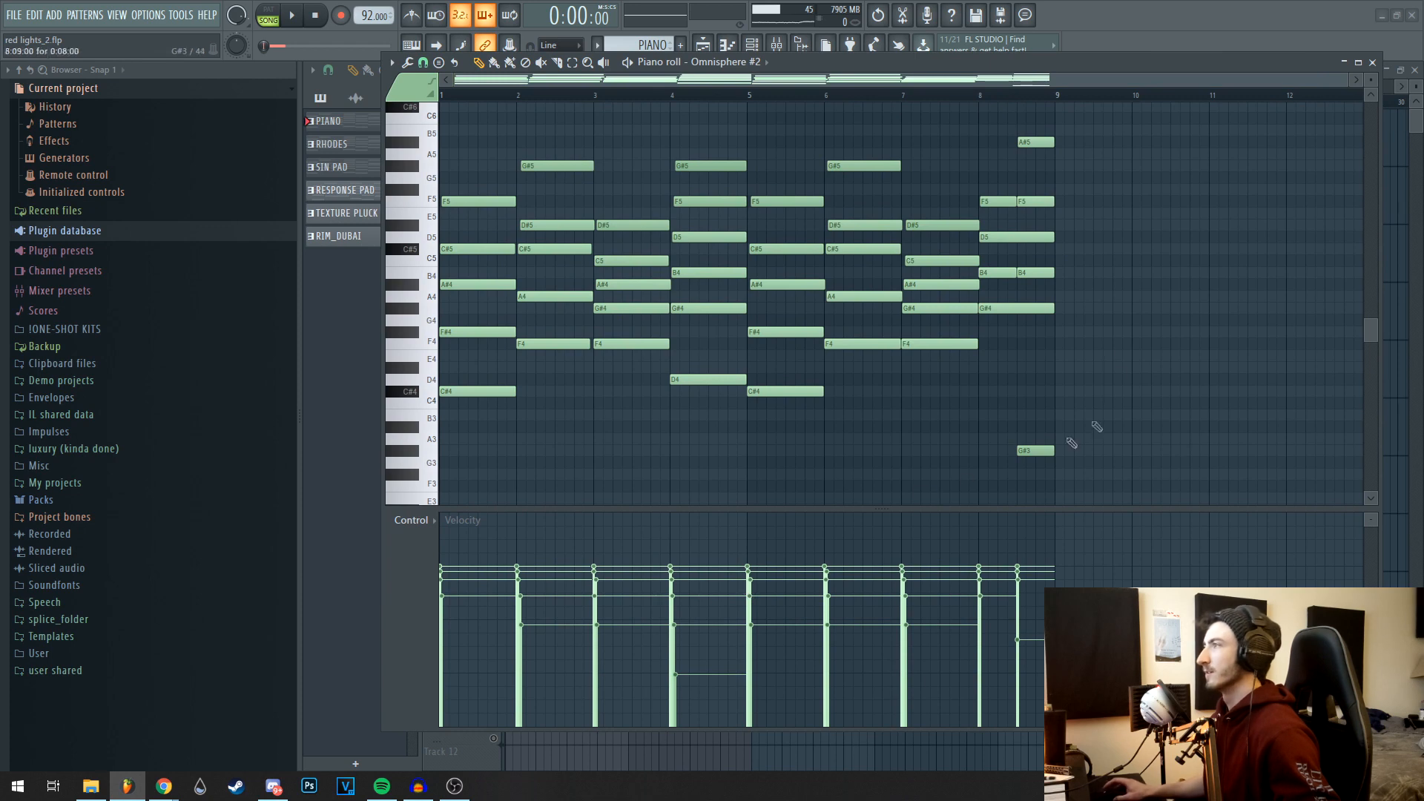
scroll(479, 301, "up", 3)
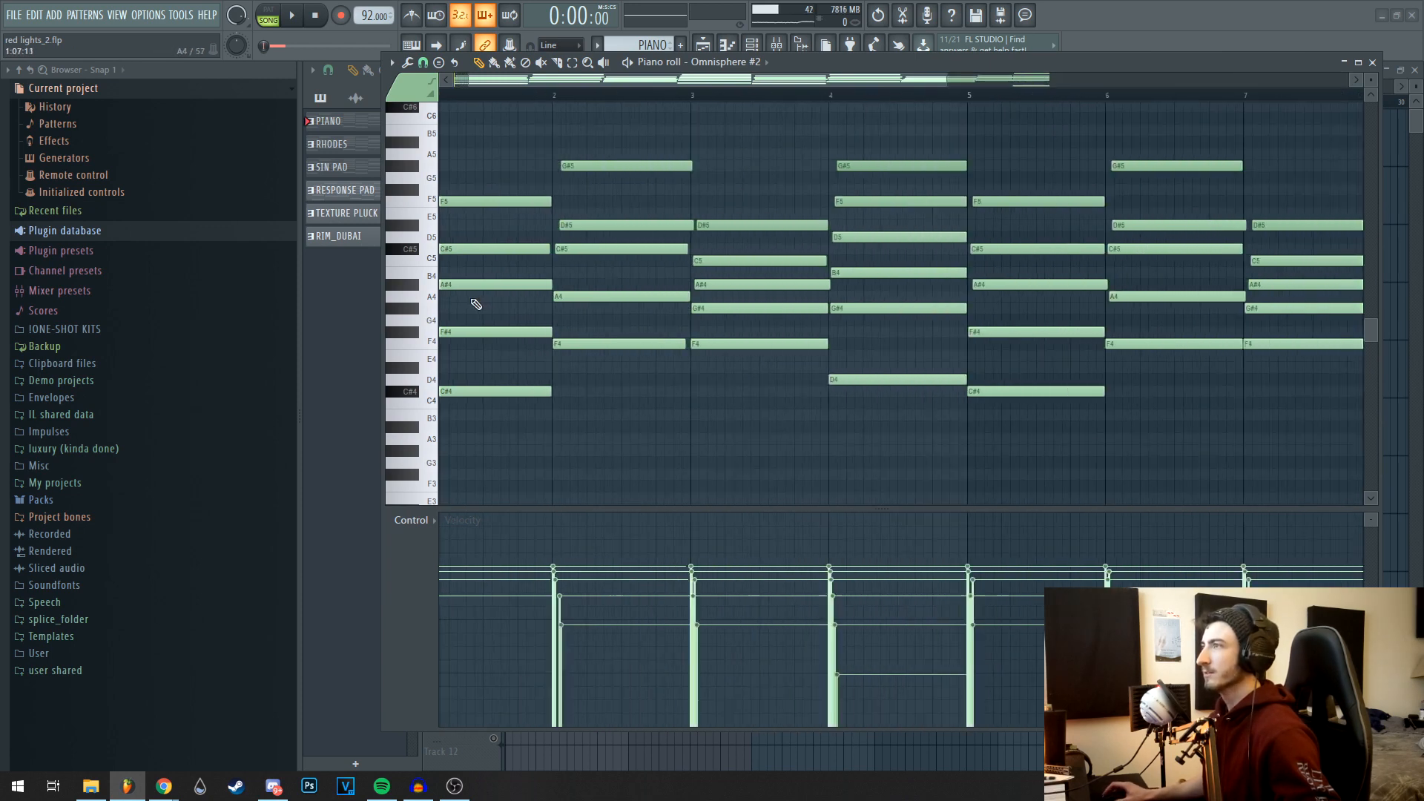
scroll(501, 305, "up", 1)
scroll(501, 308, "up", 2)
scroll(512, 319, "up", 1)
left_click_drag(548, 201, 531, 507)
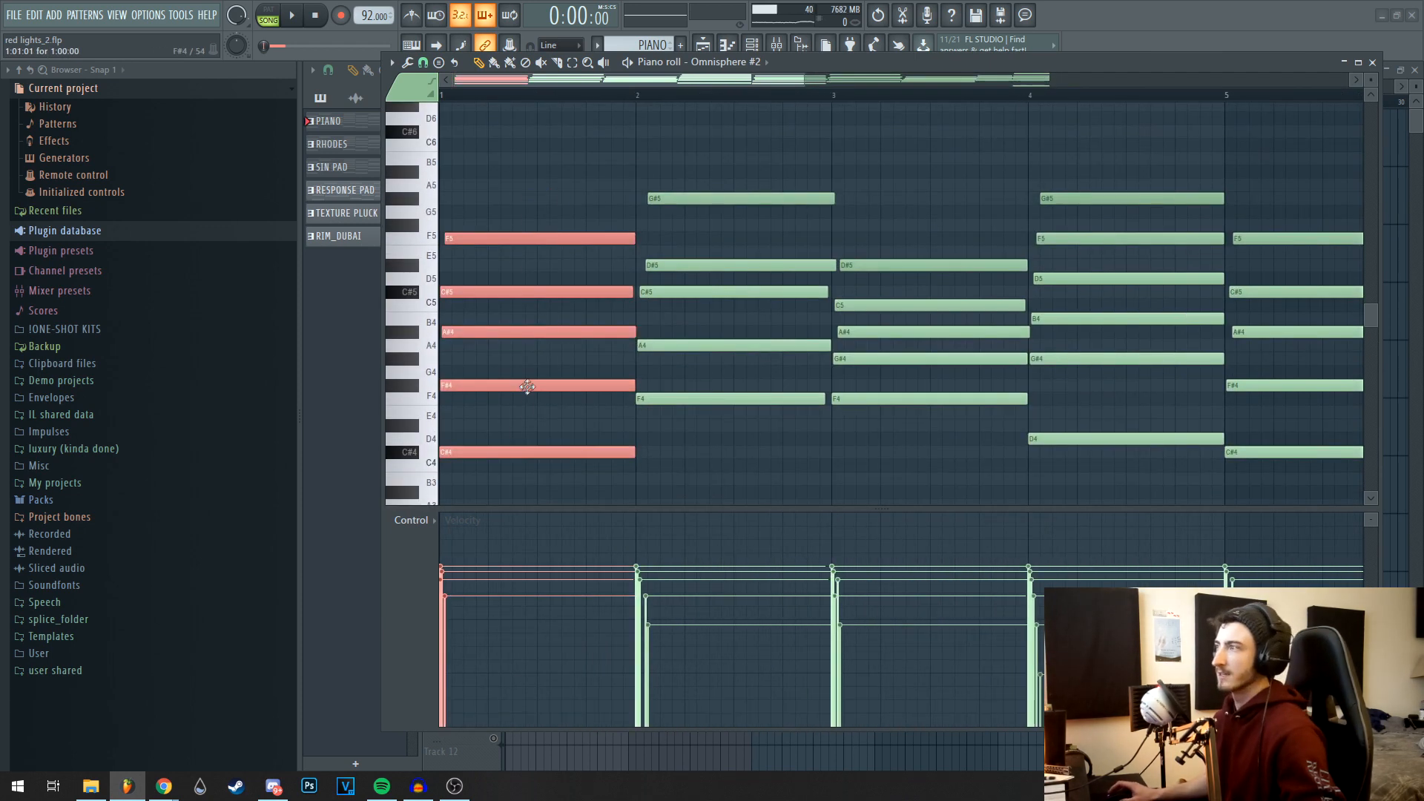
key("alt+q")
left_click(790, 490)
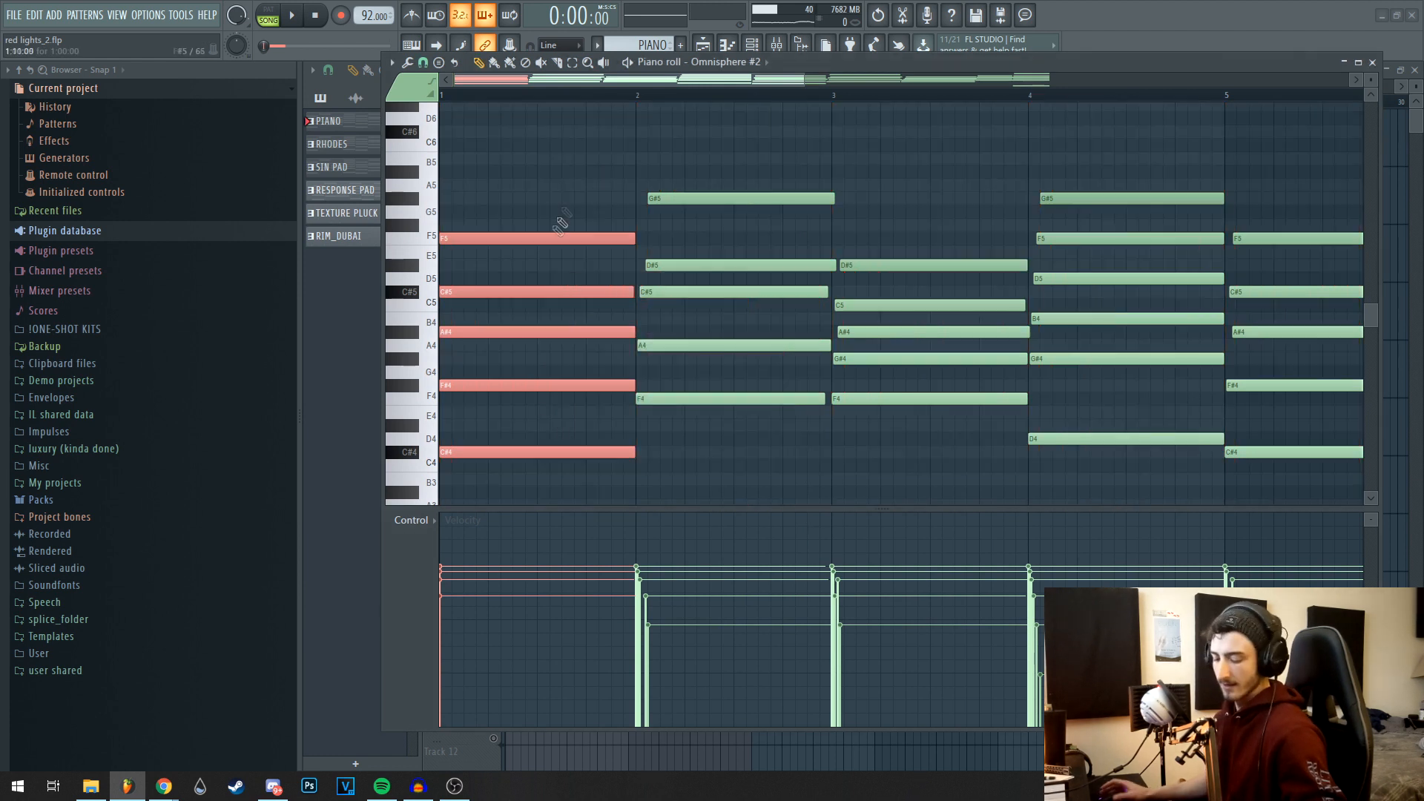
Strum the start times of the selected first-bar chord with Preserve end enabled and the velocity strength neutralised.
key("alt+s")
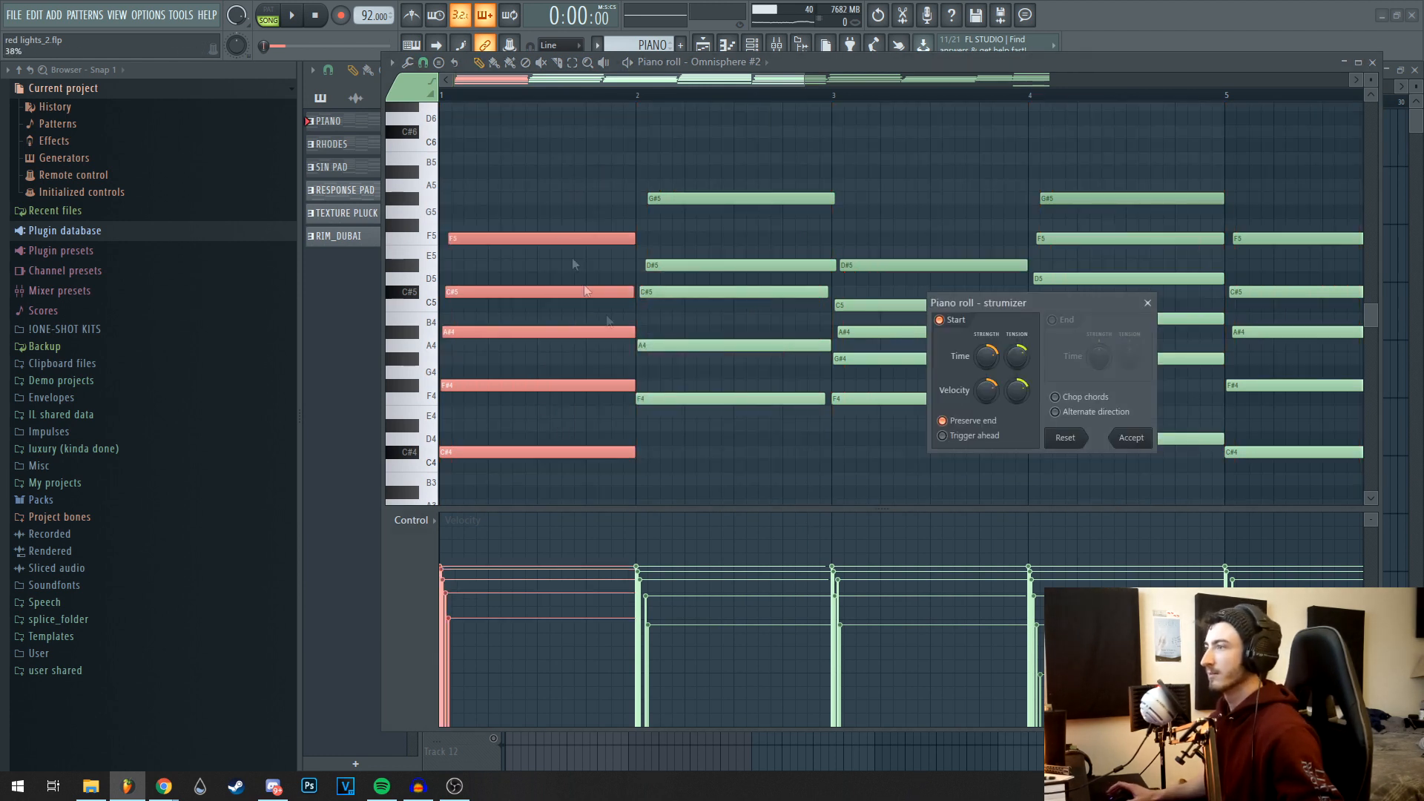
left_click_drag(994, 393, 986, 398)
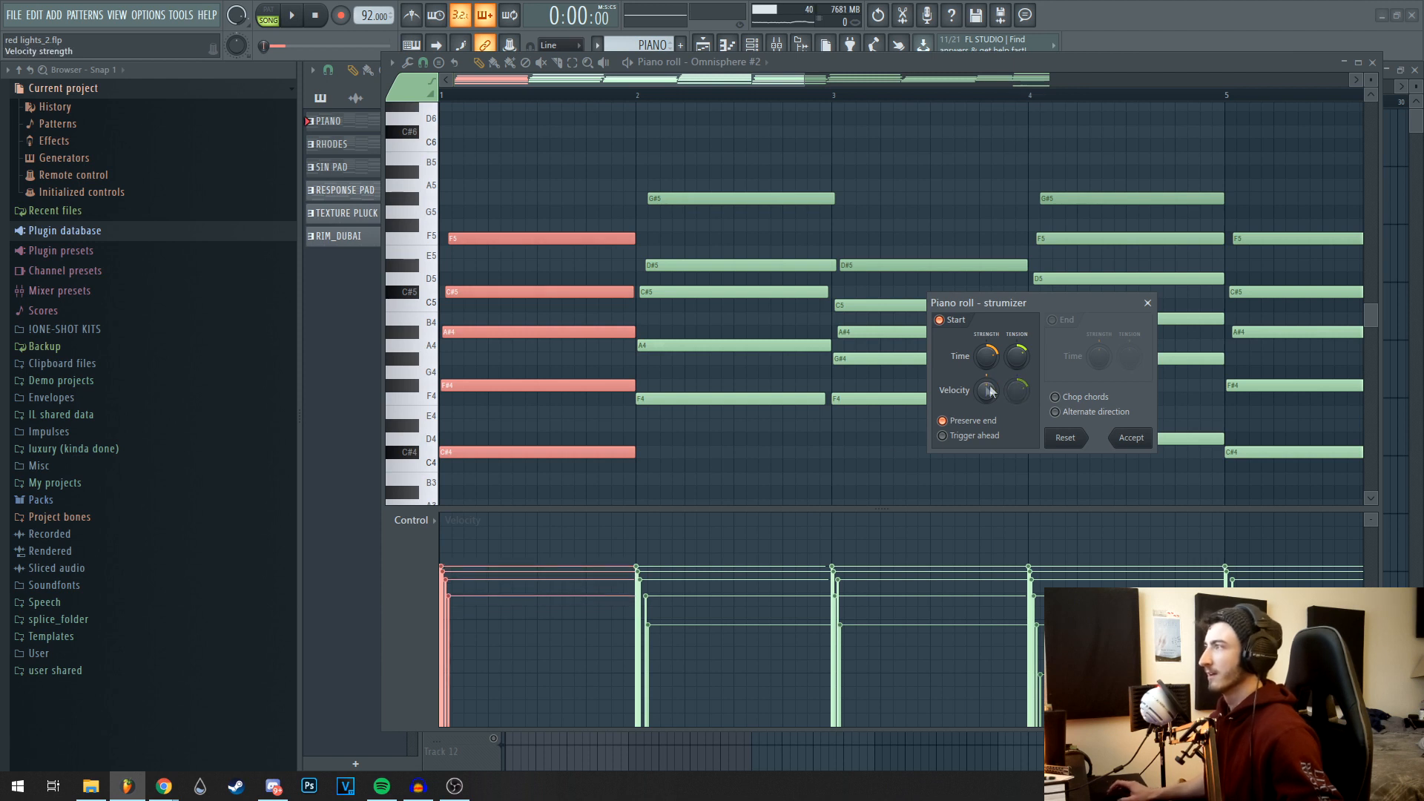
left_click_drag(982, 399, 982, 399)
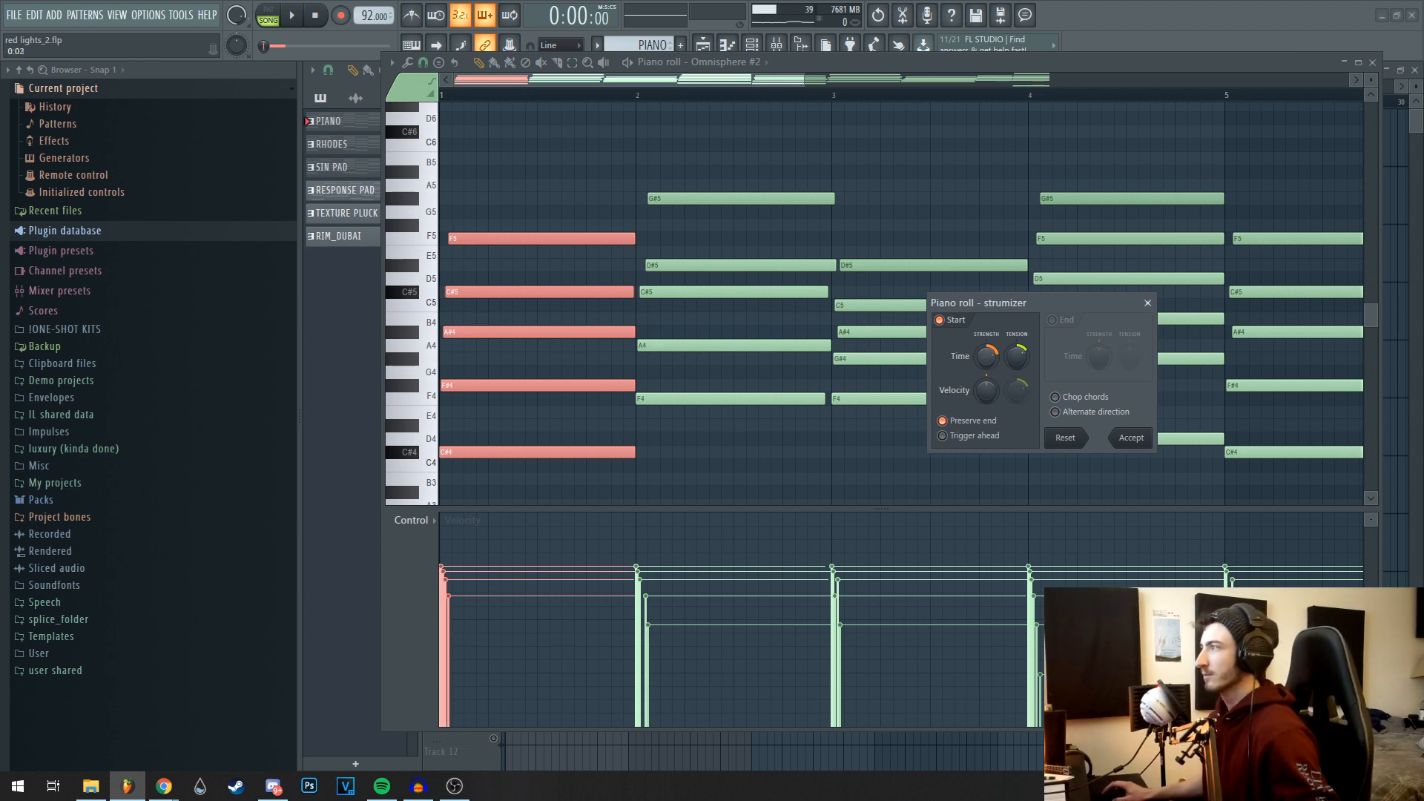
left_click_drag(987, 358, 986, 355)
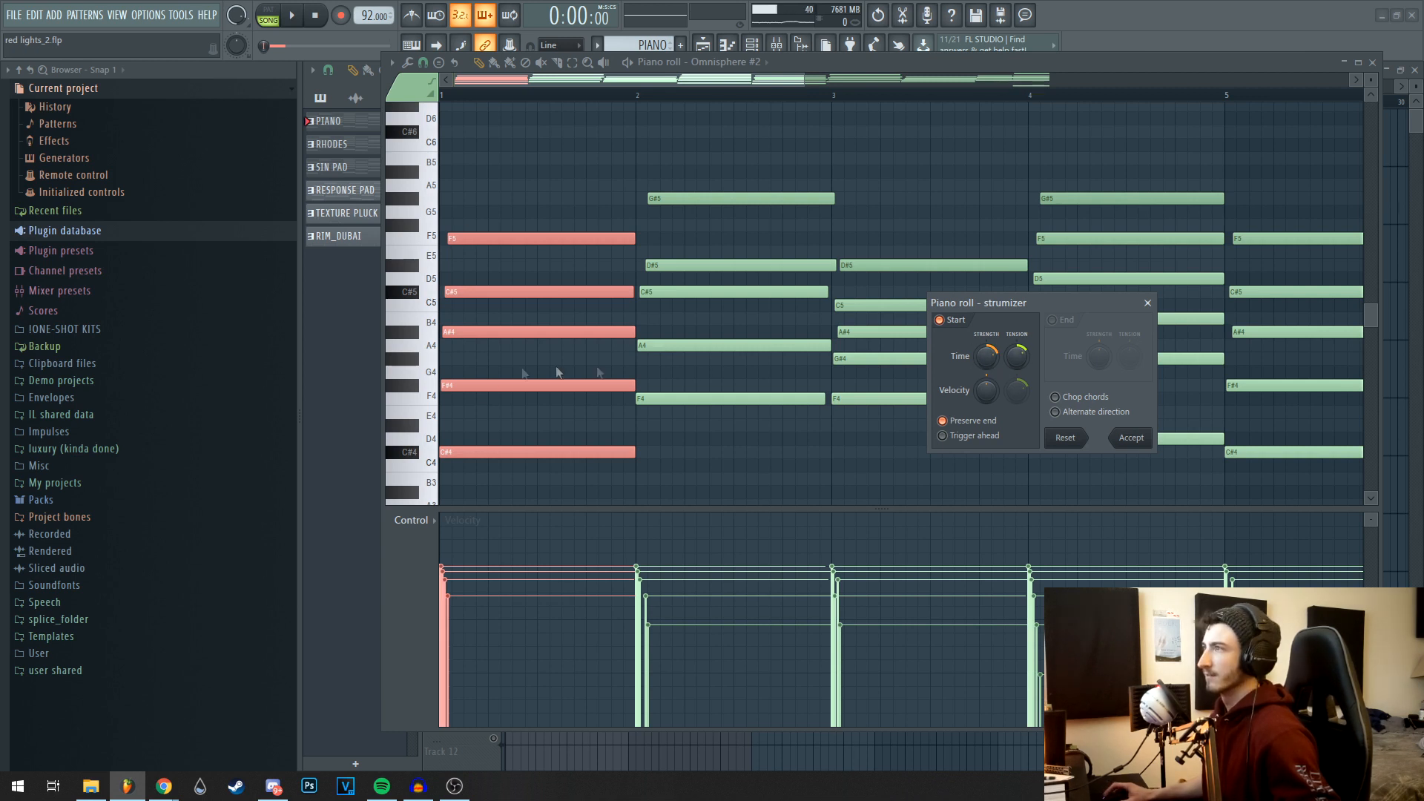
left_click(1150, 438)
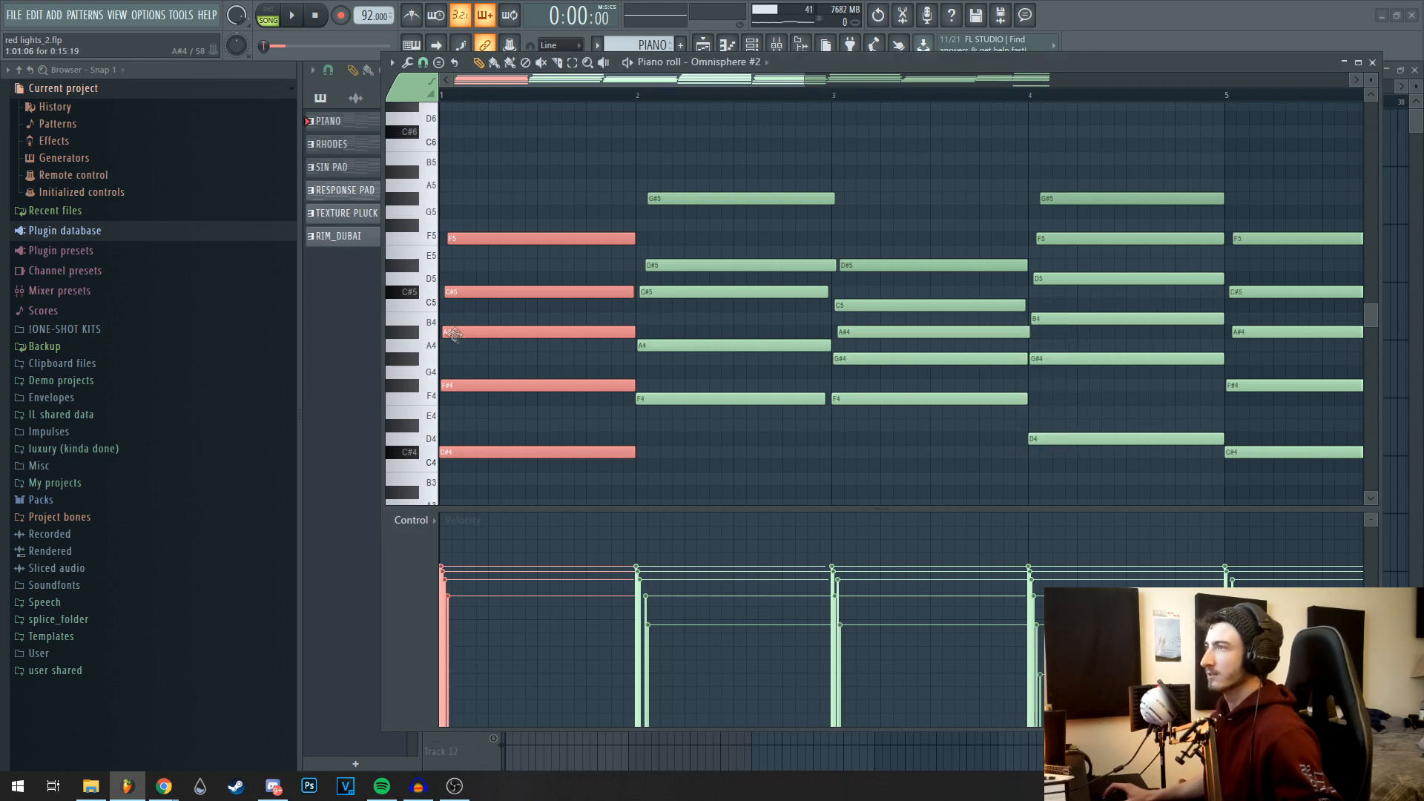
Deselect the first-bar chord and shift its C#5, A#4 and F#4 notes slightly by hand to loosen the timing.
scroll(470, 347, "up", 5)
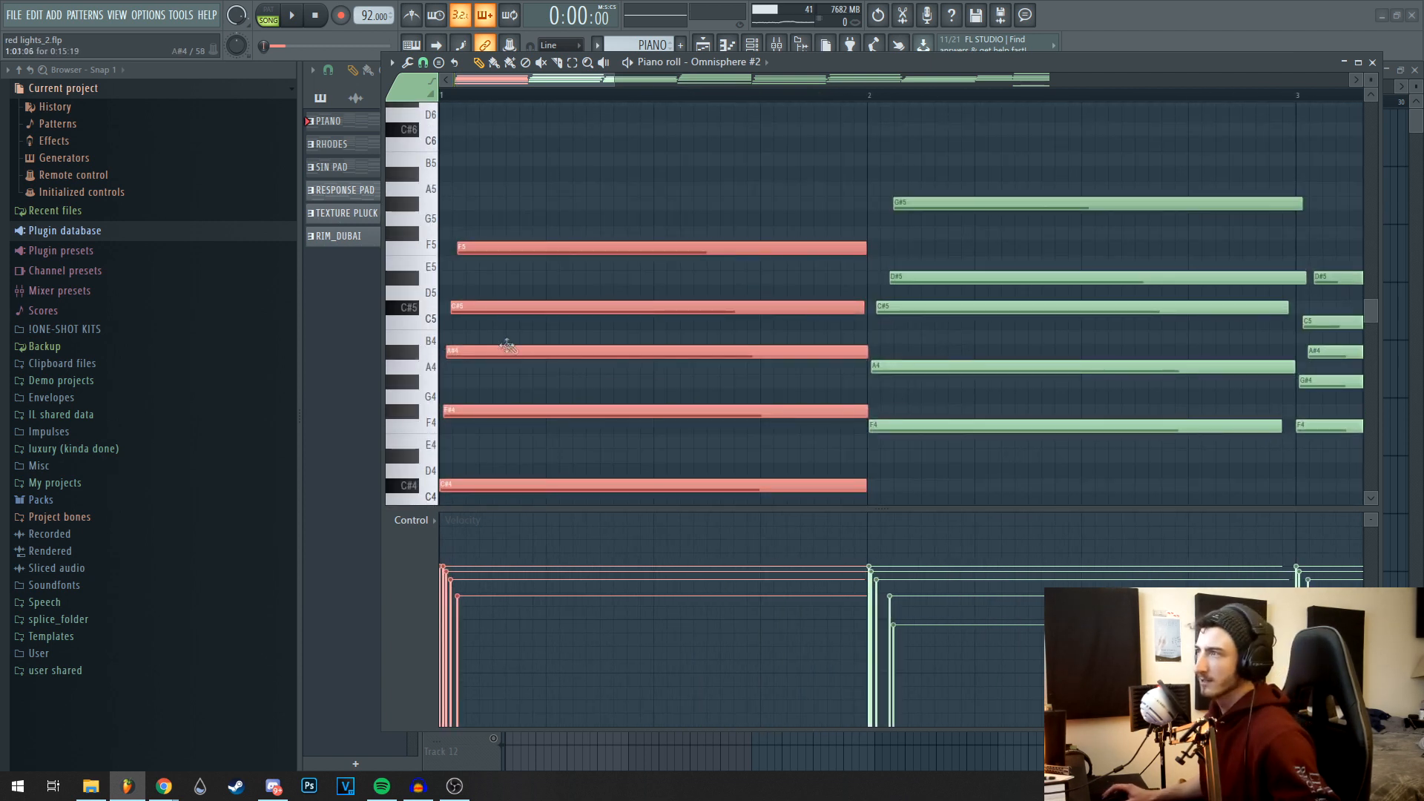
left_click(511, 380)
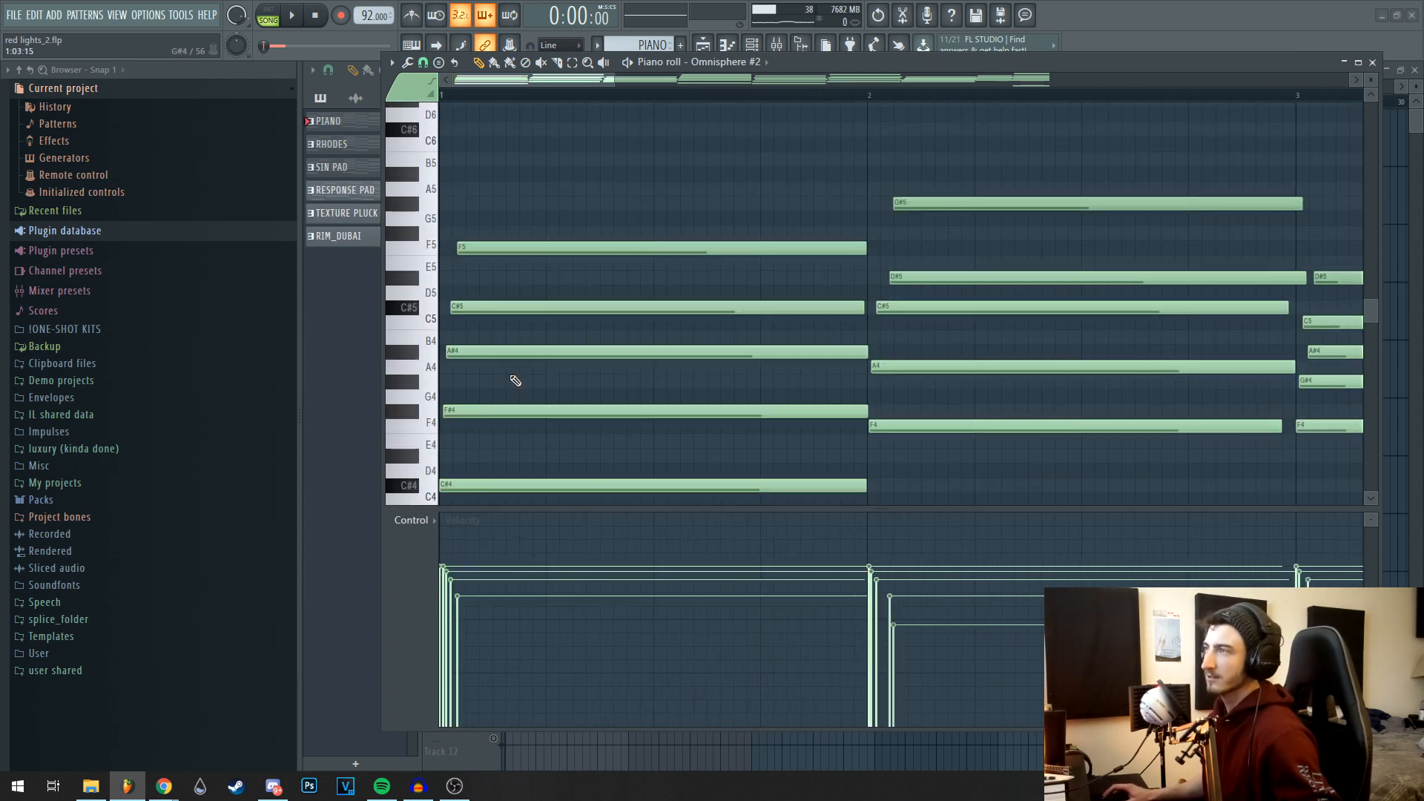
mouse_move(466, 354)
left_mouse_down()
mouse_move(478, 307)
mouse_move(461, 353)
left_mouse_up()
left_click_drag(473, 410, 476, 410)
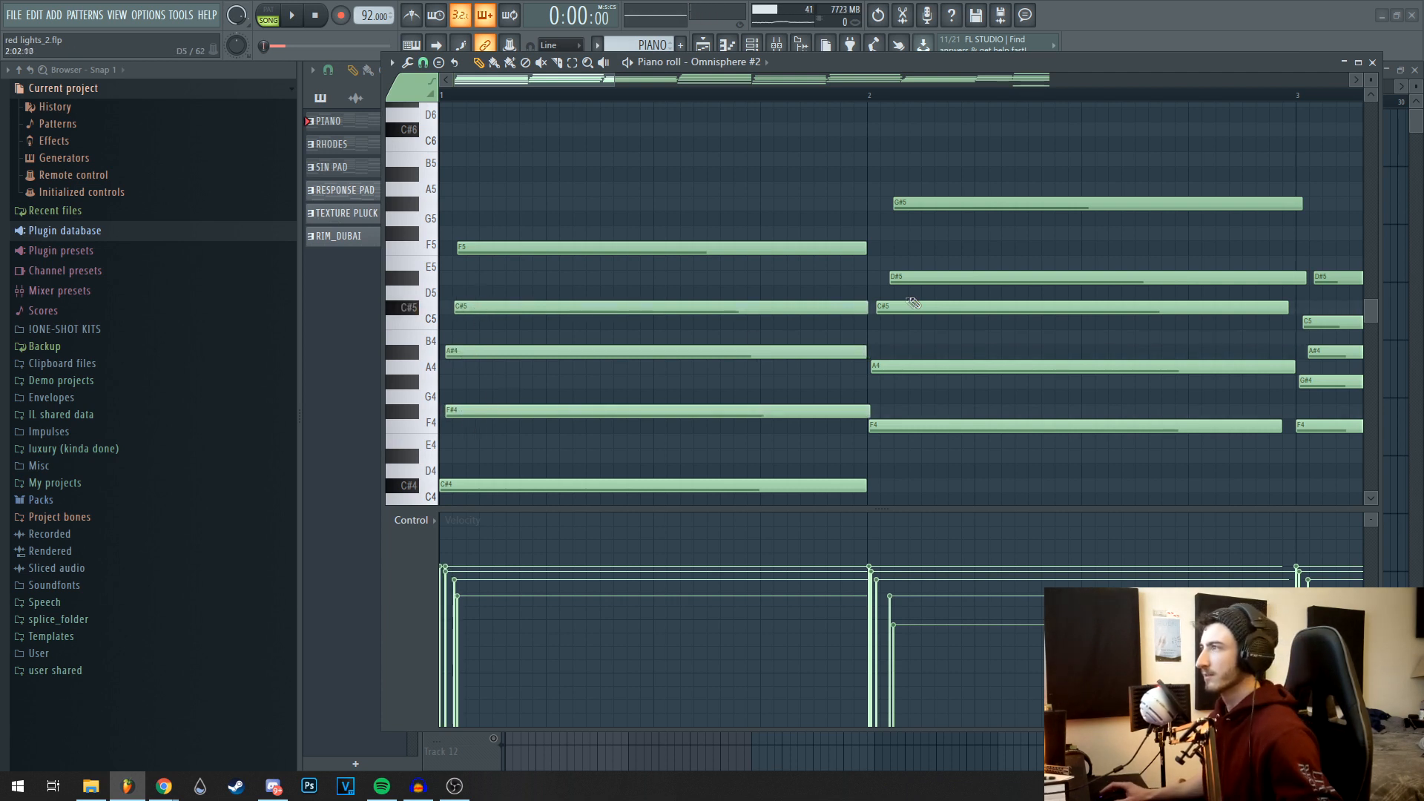
Shift the A#4 note of the third bar's chord slightly off the grid by hand.
scroll(912, 303, "right", 3)
scroll(912, 331, "right", 3)
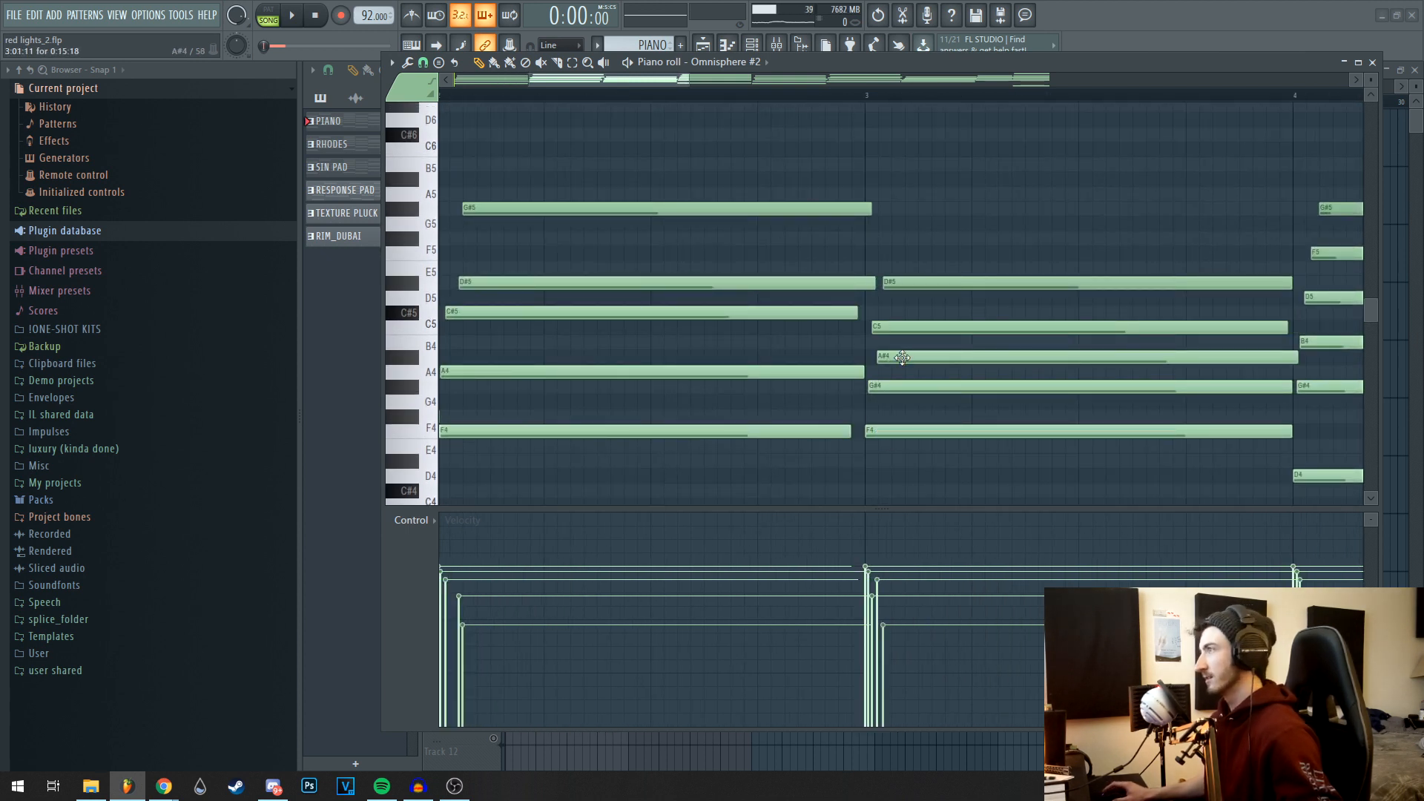
scroll(912, 287, "right", 3)
left_click_drag(669, 351, 664, 350)
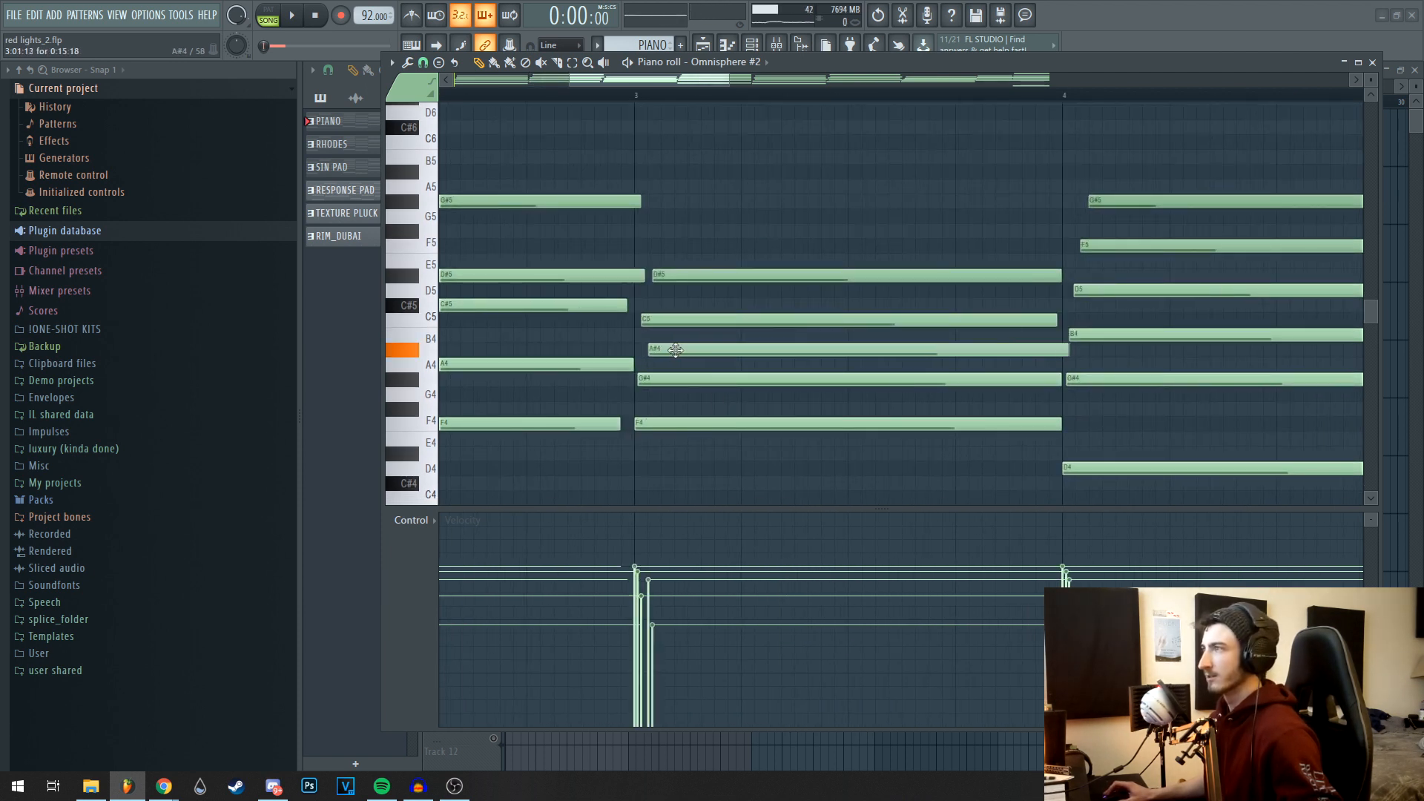
scroll(964, 360, "left", 4)
scroll(964, 360, "down", 3)
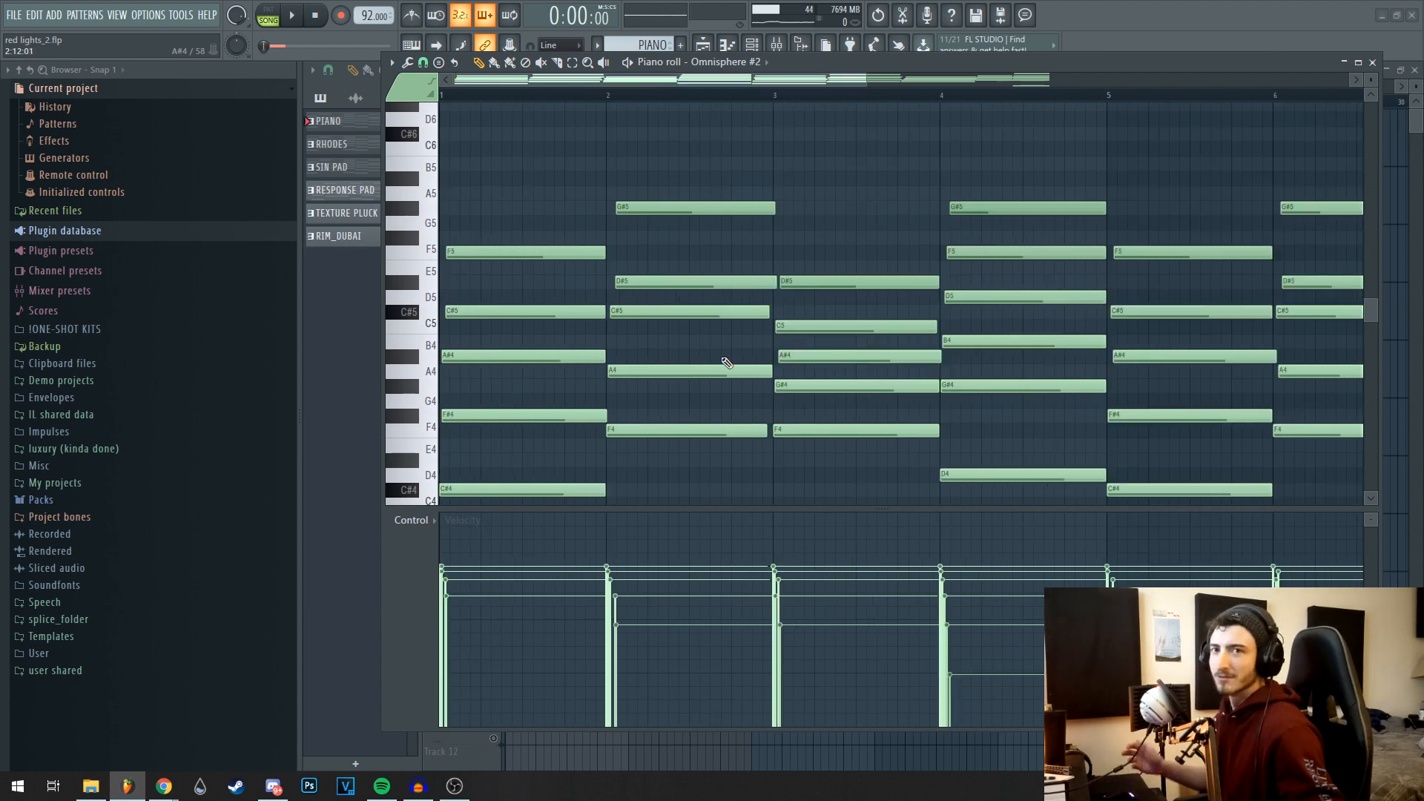
scroll(705, 312, "down", 3)
scroll(699, 213, "down", 4)
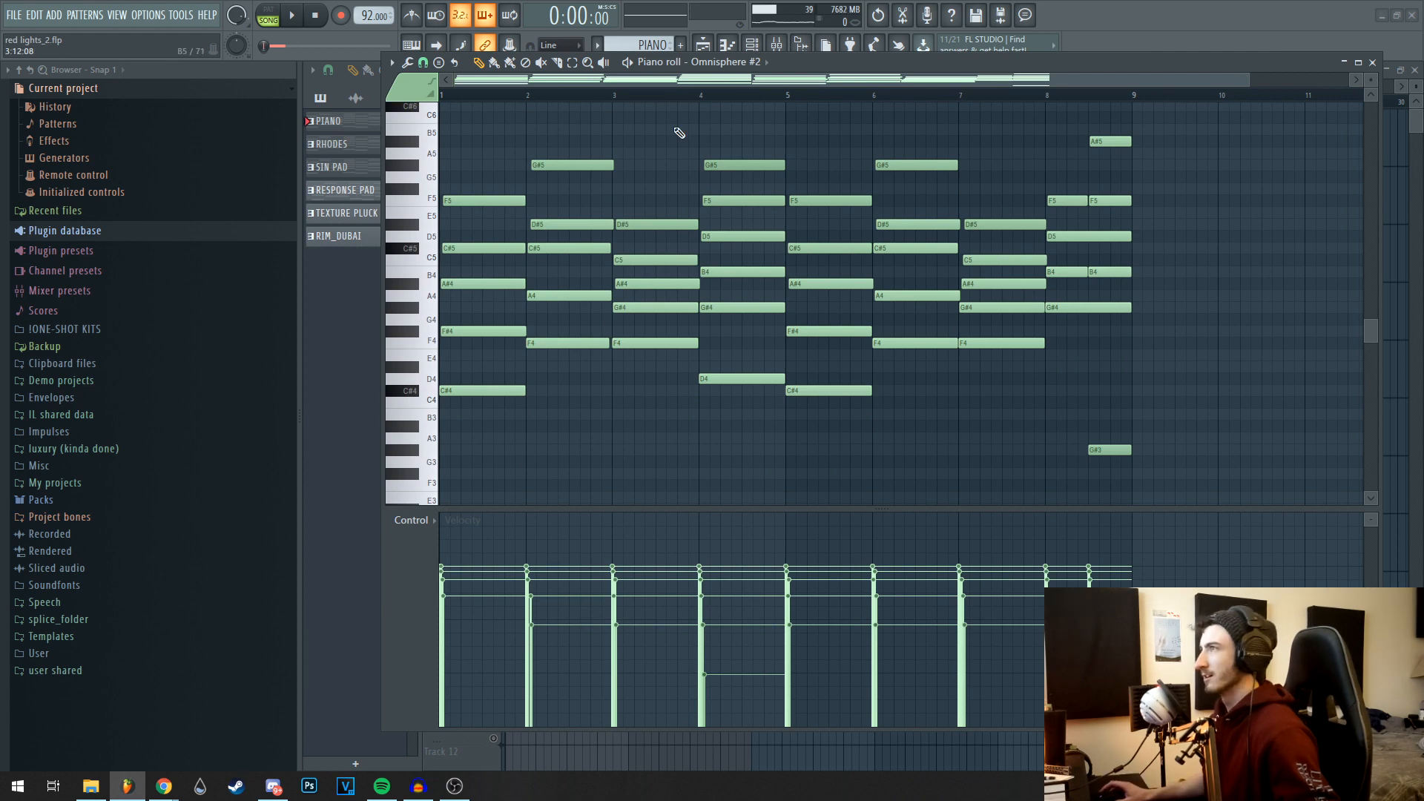
Close the piano roll and bring up the mixer over the playlist.
mouse_move(653, 168)
left_mouse_down()
mouse_move(671, 165)
mouse_move(657, 165)
left_mouse_up()
left_click(1375, 63)
key("F9")
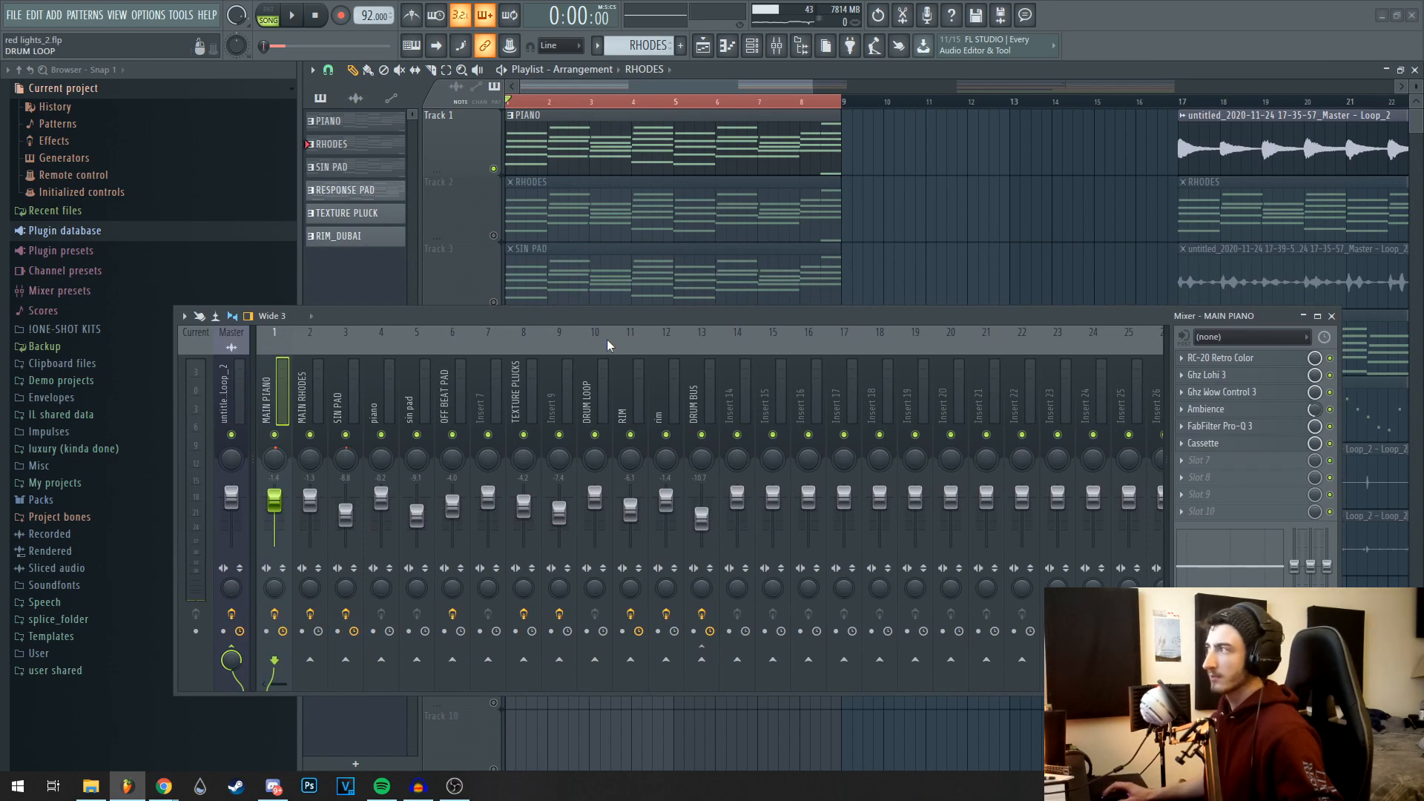
left_click_drag(627, 317, 534, 385)
Examine the RC-20 Retro Color effect settings on the MAIN PIANO mixer track and close the plugin.
left_click(1119, 431)
left_click_drag(943, 384, 1019, 552)
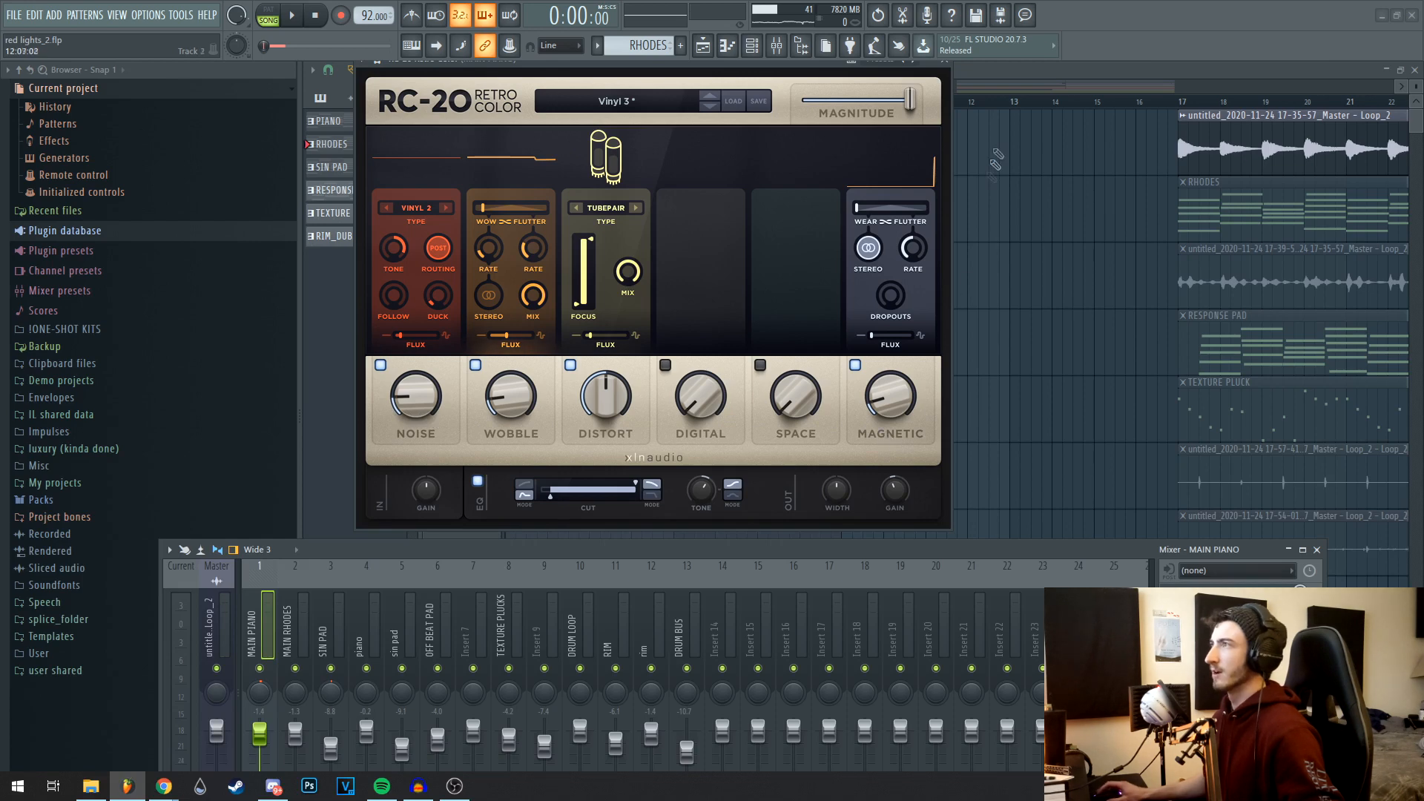
left_click(948, 66)
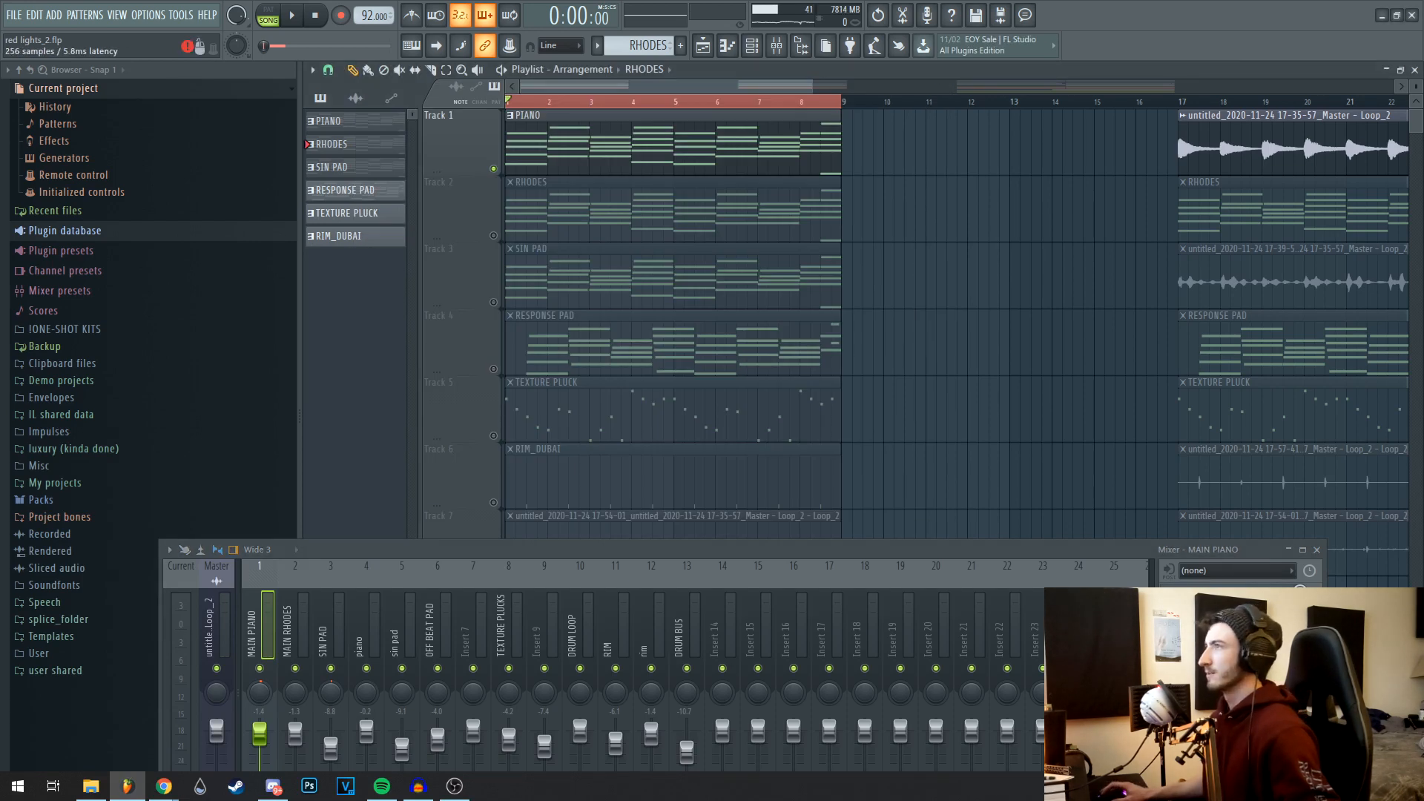
Examine the Ghz Lohi 3 and Ghz Wow Control 3 settings on the MAIN PIANO track.
left_click_drag(663, 161, 702, 168)
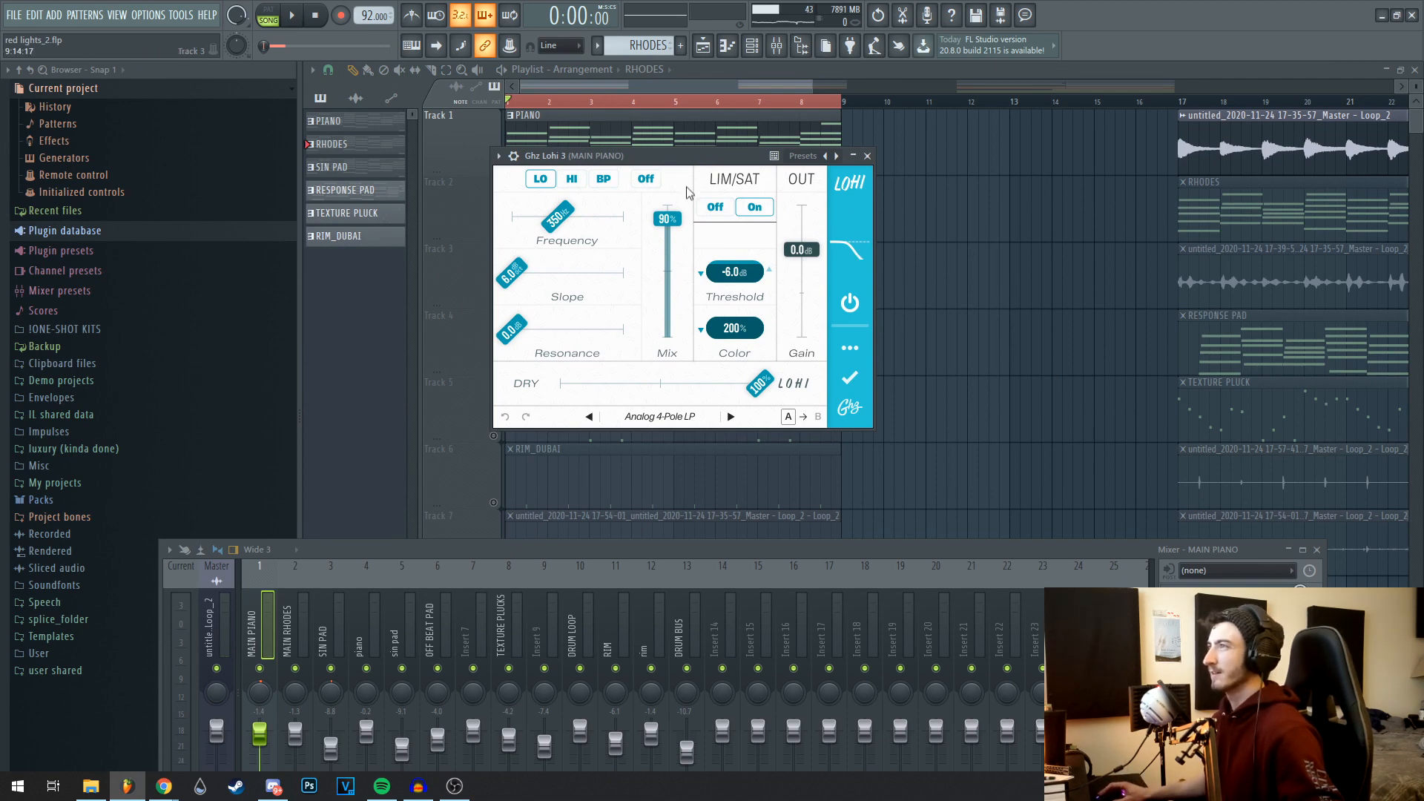
left_click_drag(679, 169, 698, 182)
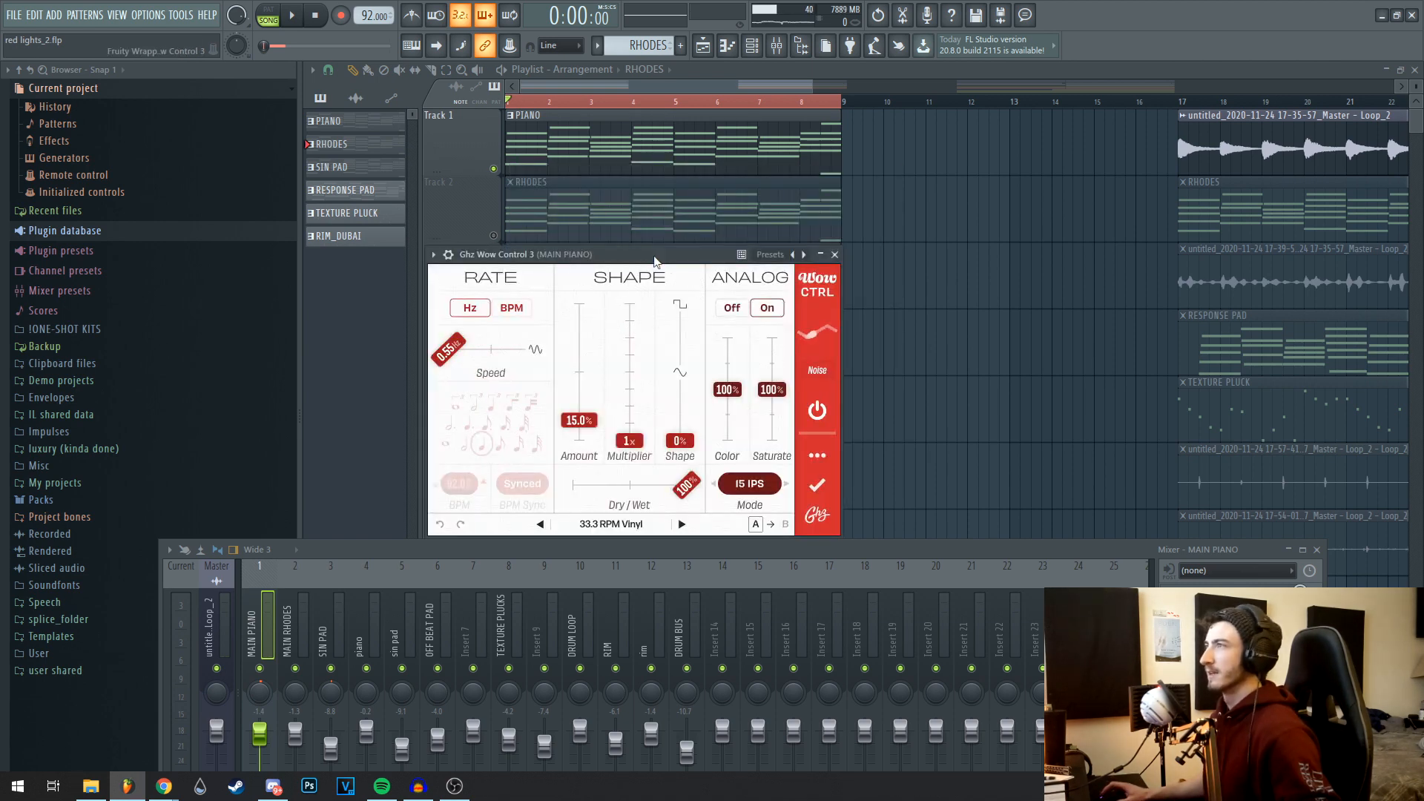
left_click_drag(656, 258, 713, 182)
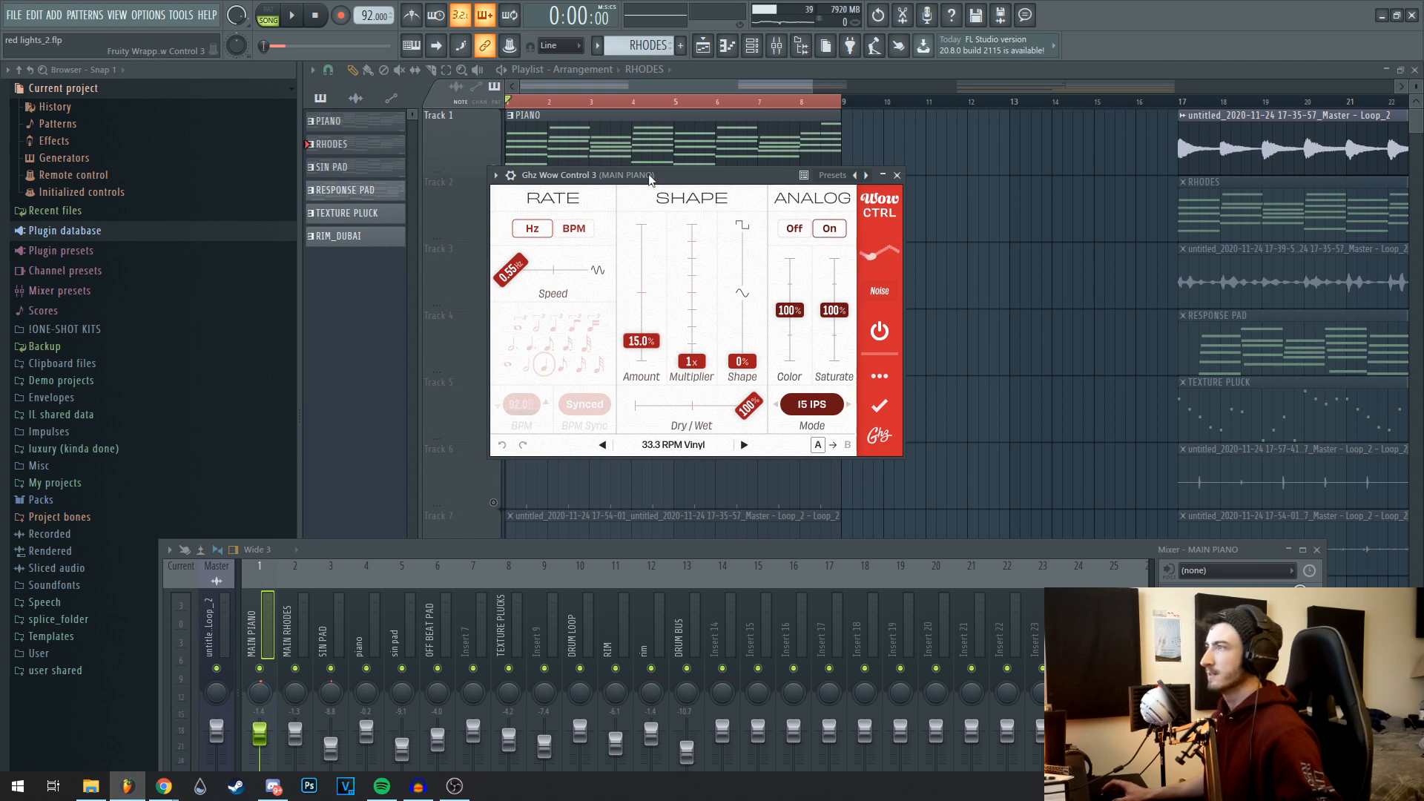
left_click_drag(650, 178, 639, 159)
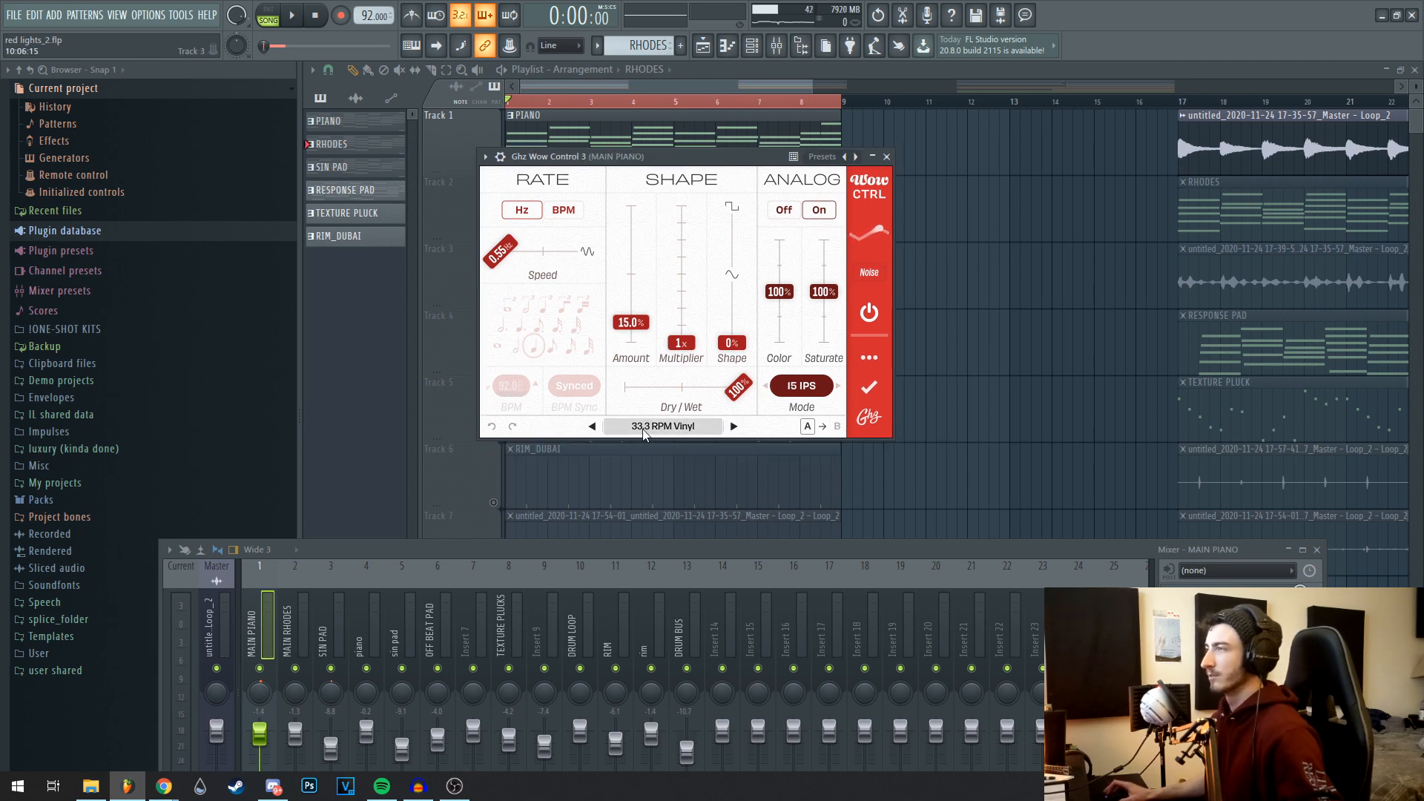
left_click(886, 157)
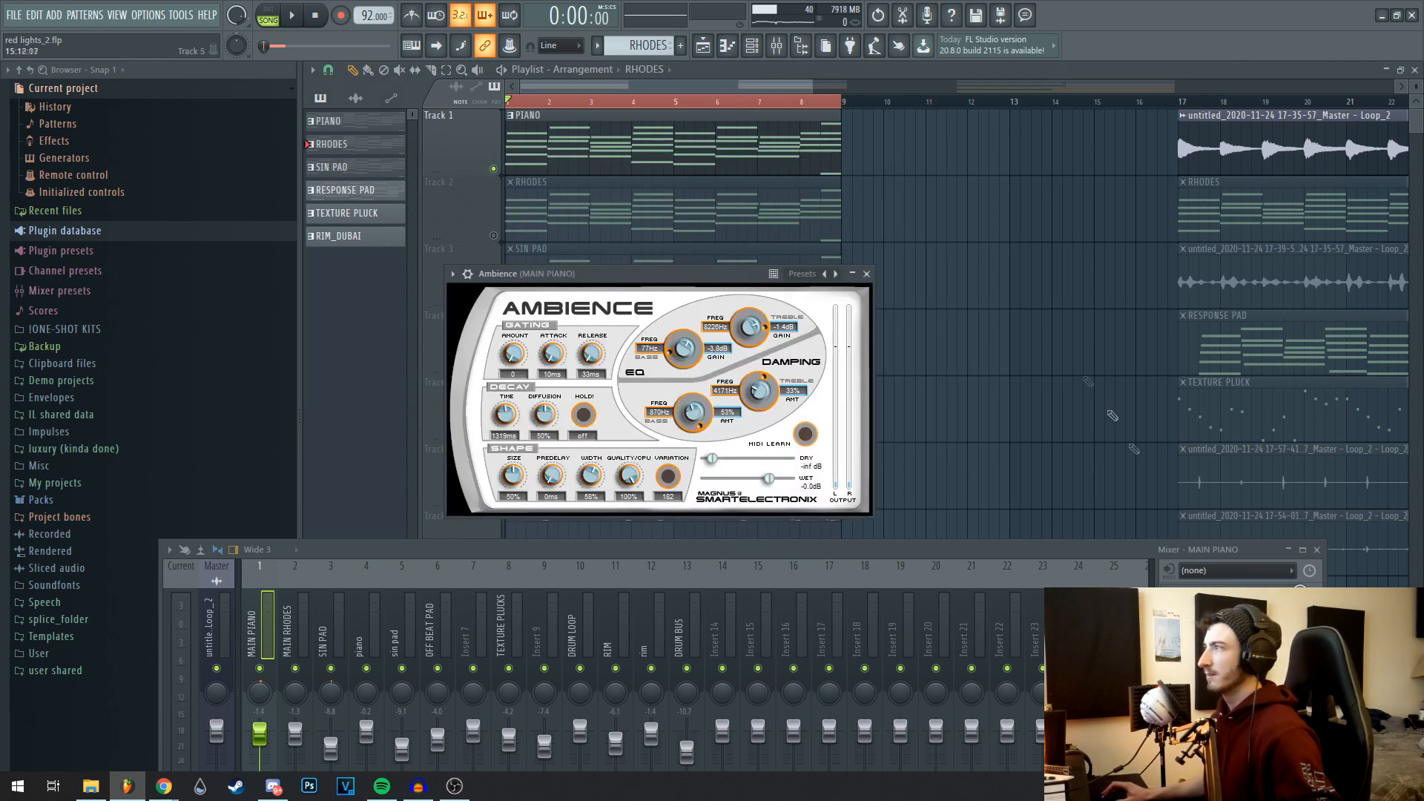
Examine the Ambience, FabFilter Pro-Q 3 and Cassette settings on the MAIN PIANO track.
left_click_drag(742, 283, 839, 225)
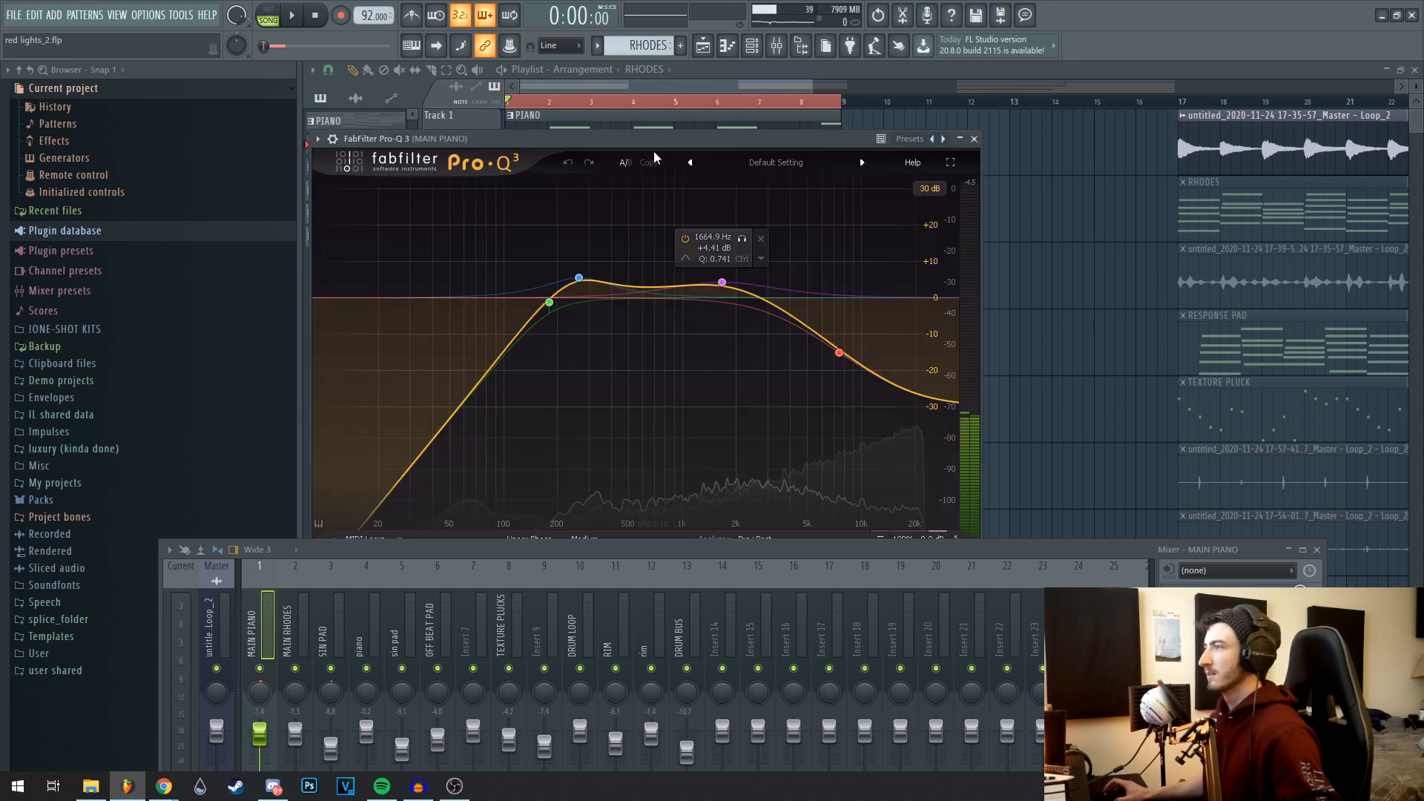
left_click_drag(504, 132, 521, 97)
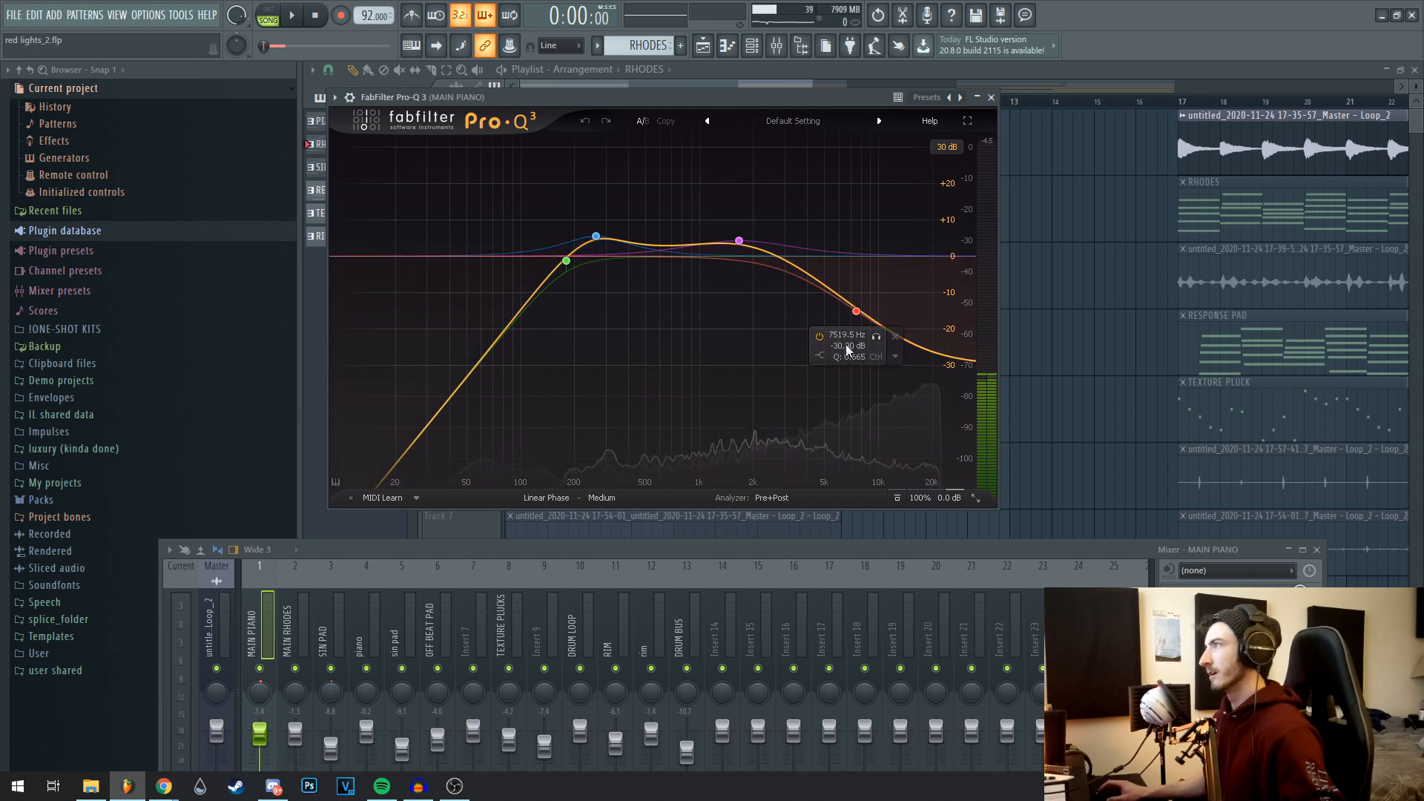
left_click(991, 98)
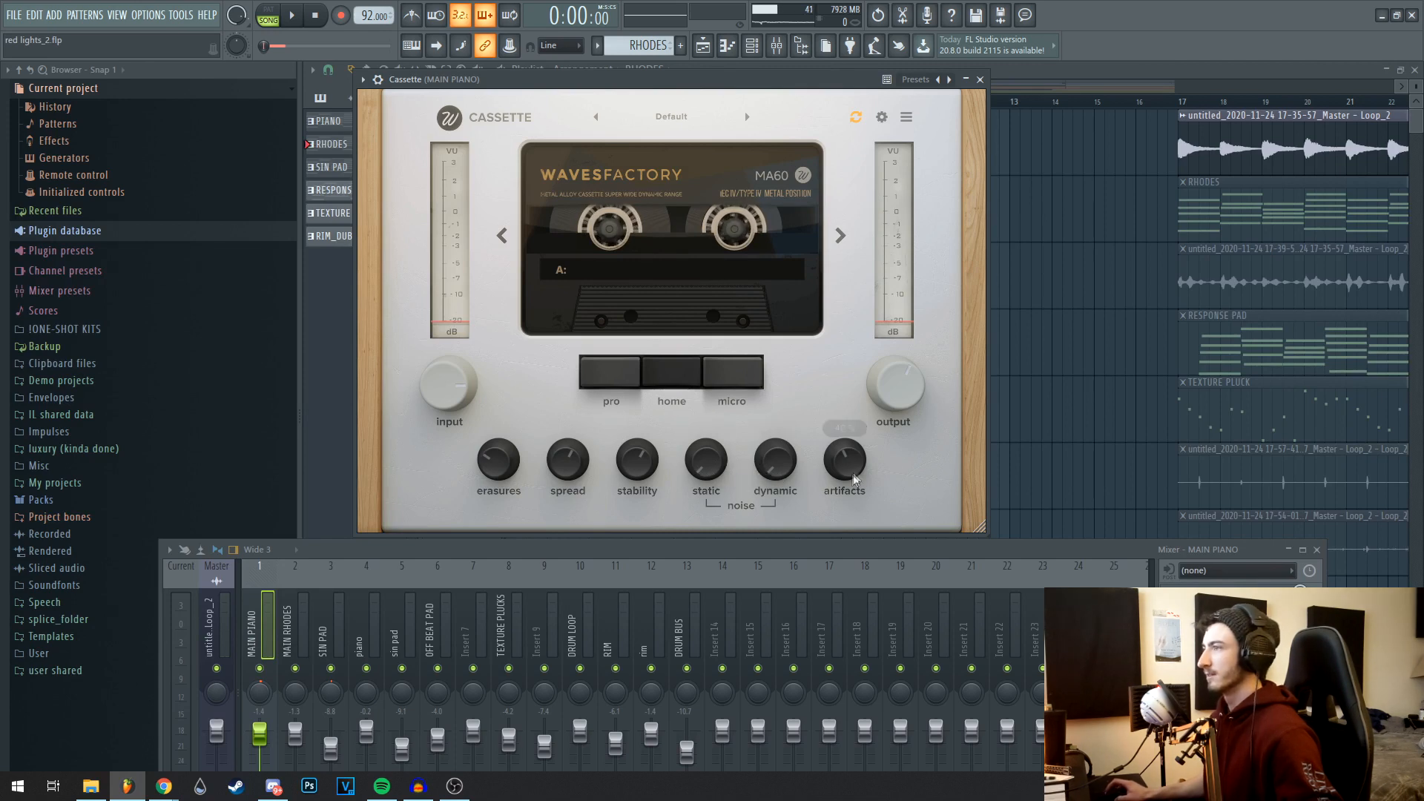
left_click(980, 80)
Play the piano loop with the MAIN PIANO effects bypassed and re-enabled to compare the sound, and stop playback.
left_click_drag(699, 551, 873, 231)
key("space")
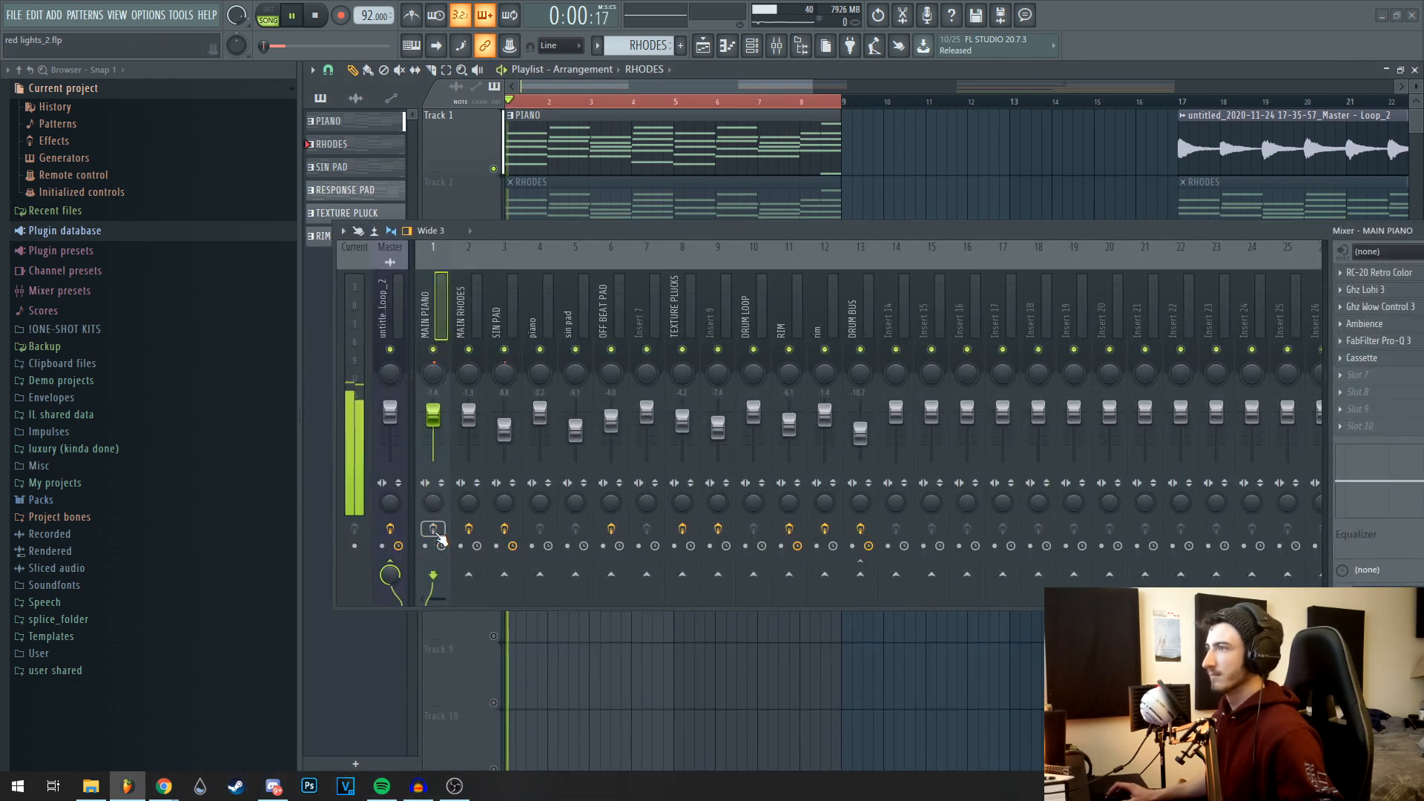
left_click(433, 528)
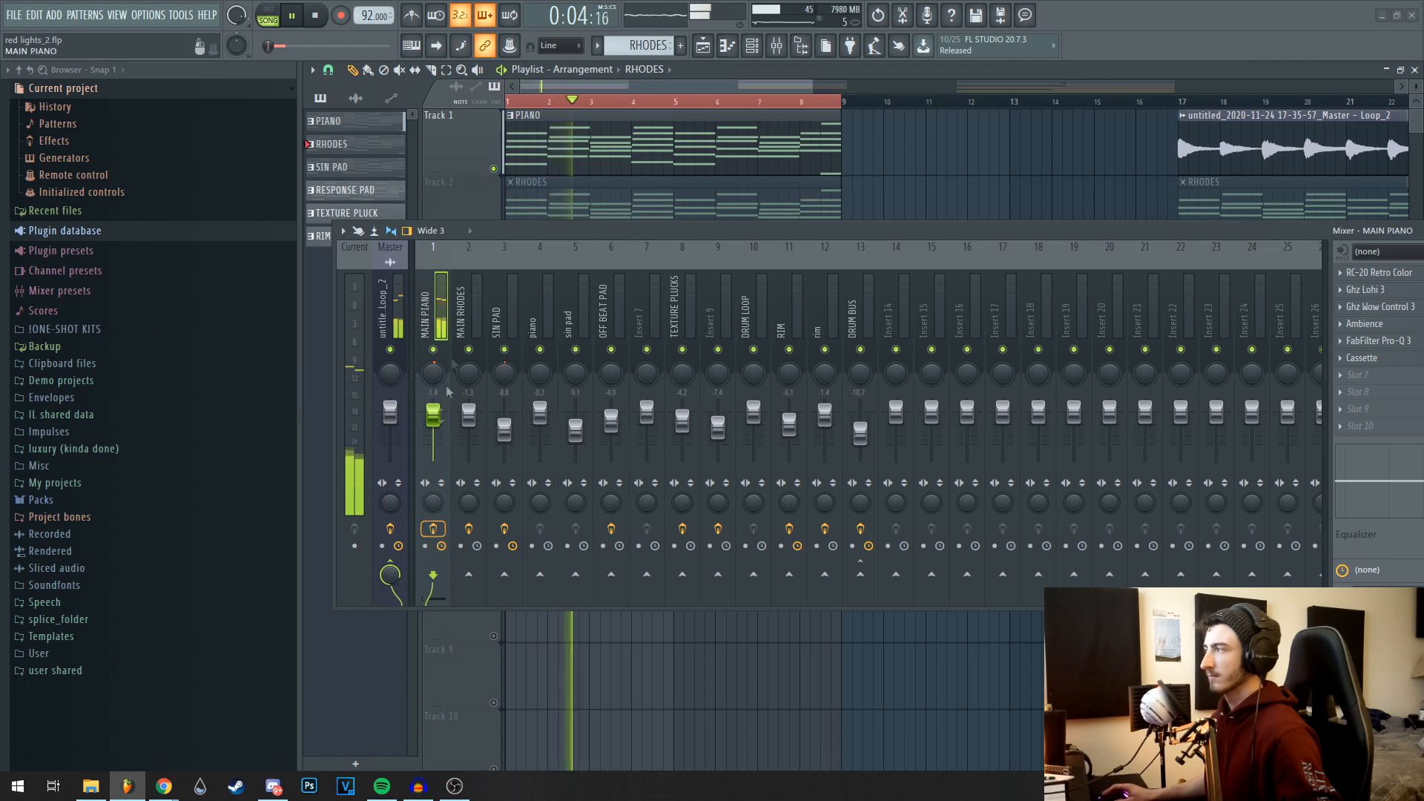
left_click_drag(501, 231, 485, 257)
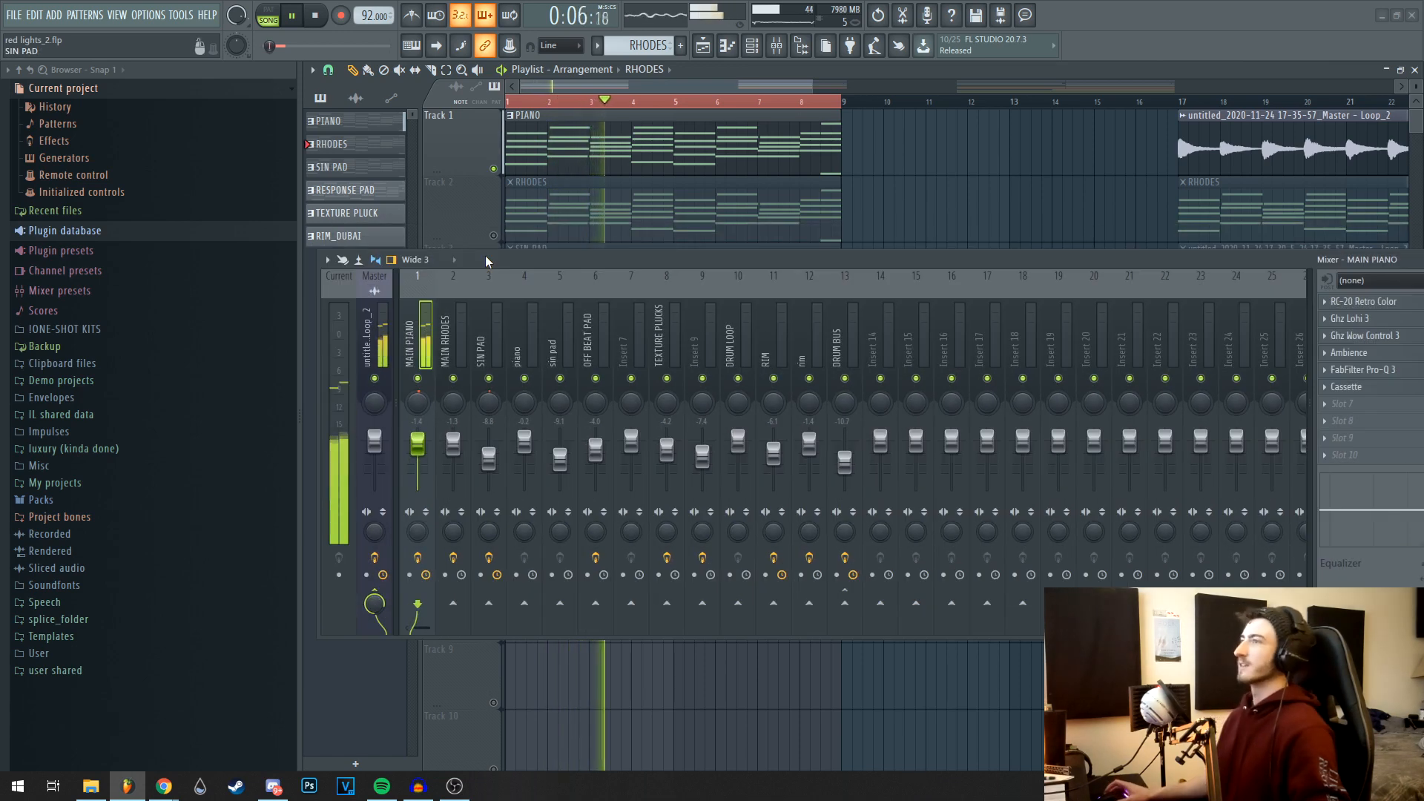
key("space")
Solo the RHODES track in the playlist and open its Omnisphere instrument to examine the Keyscape patch.
left_click_drag(486, 257, 503, 427)
right_click(494, 236)
double_click(417, 505)
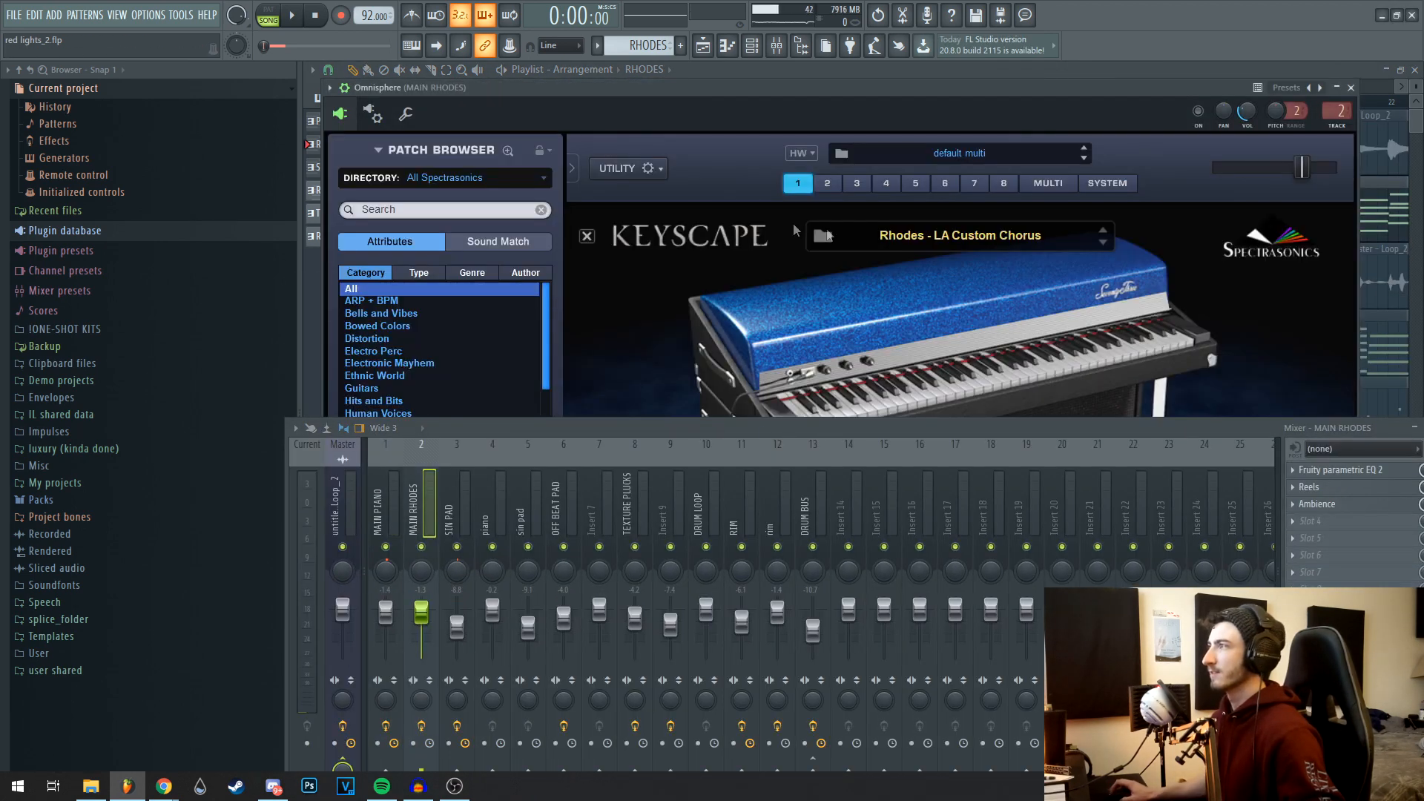
left_click_drag(884, 447, 853, 670)
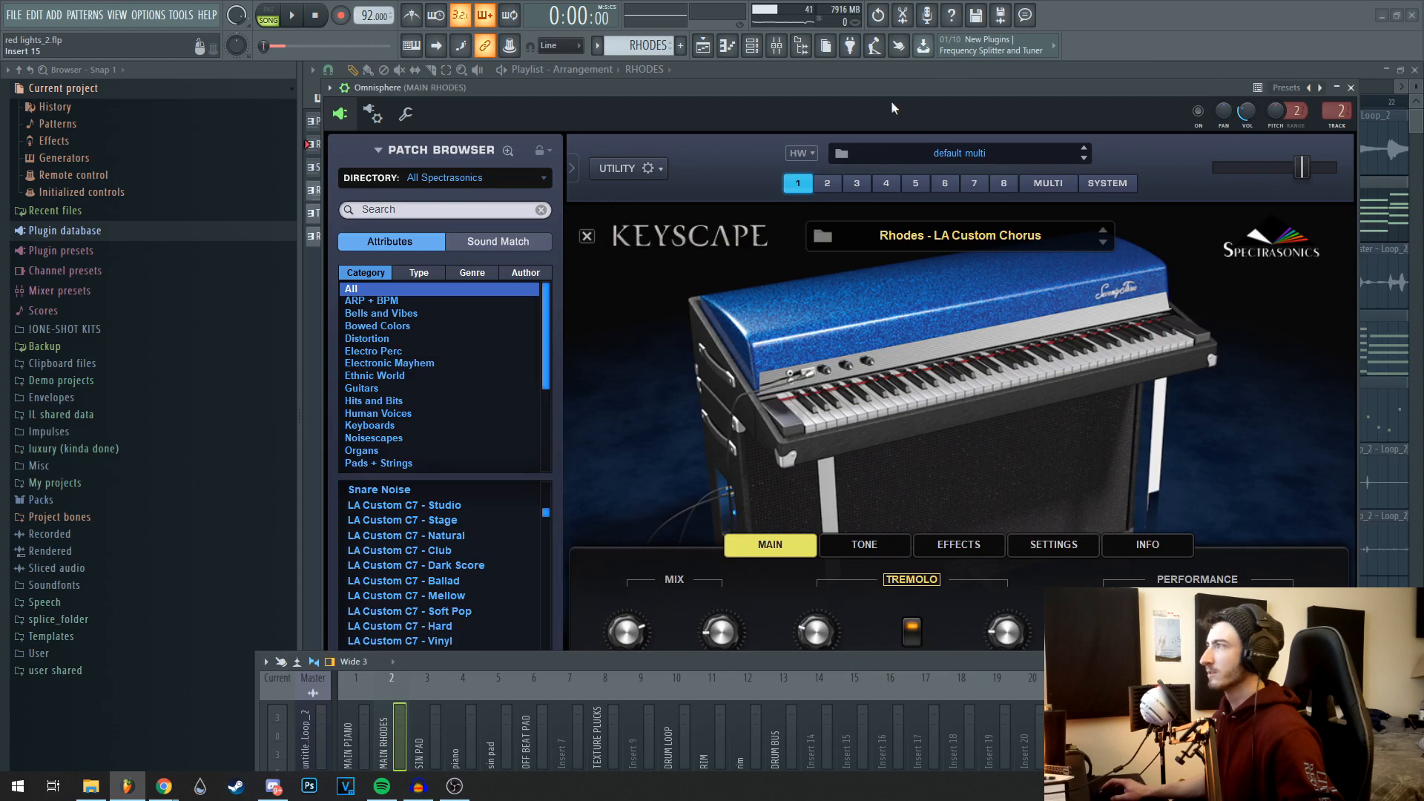
left_click_drag(882, 92, 880, 75)
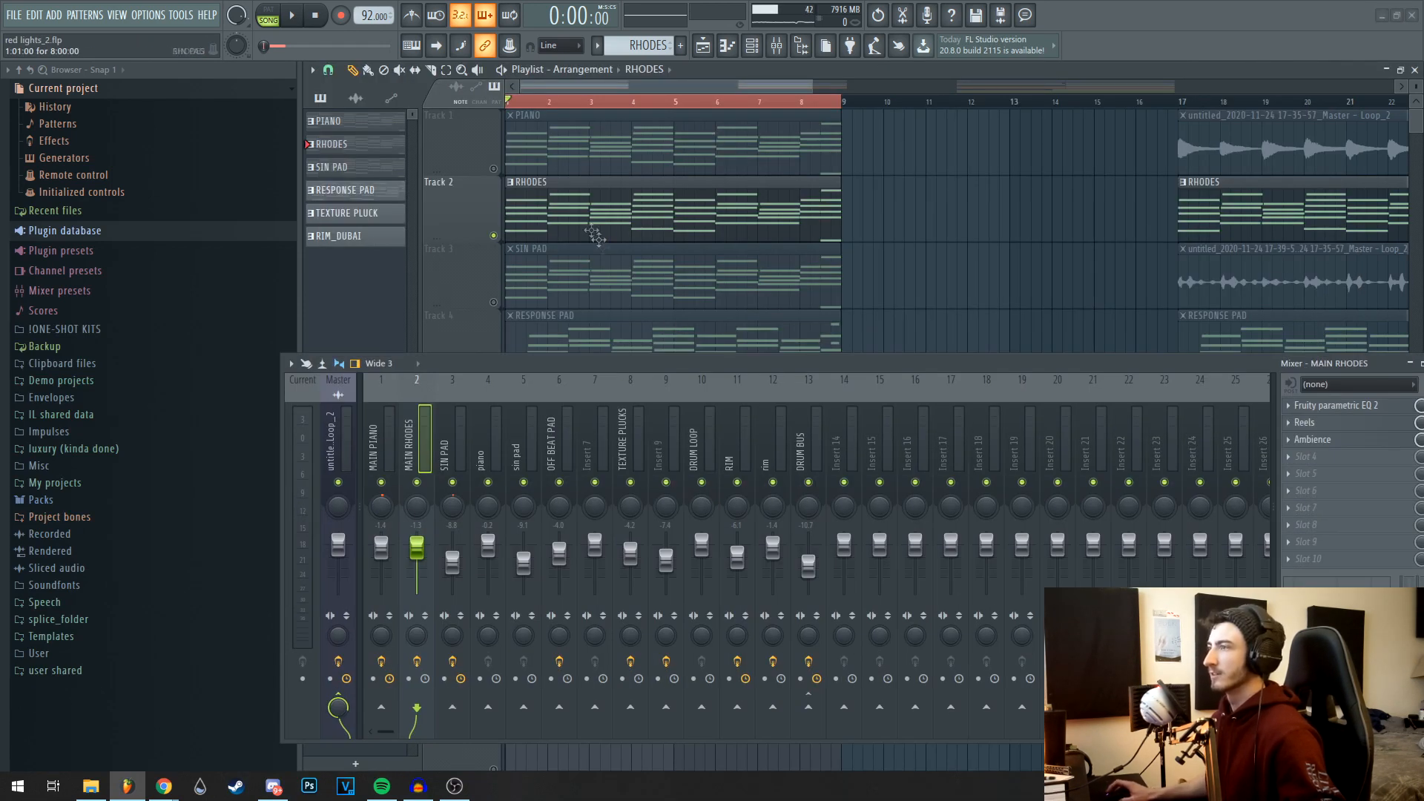
Play the soloed RHODES track with the MAIN RHODES effects bypassed and re-enabled to compare the sound, and stop playback.
left_click(417, 662)
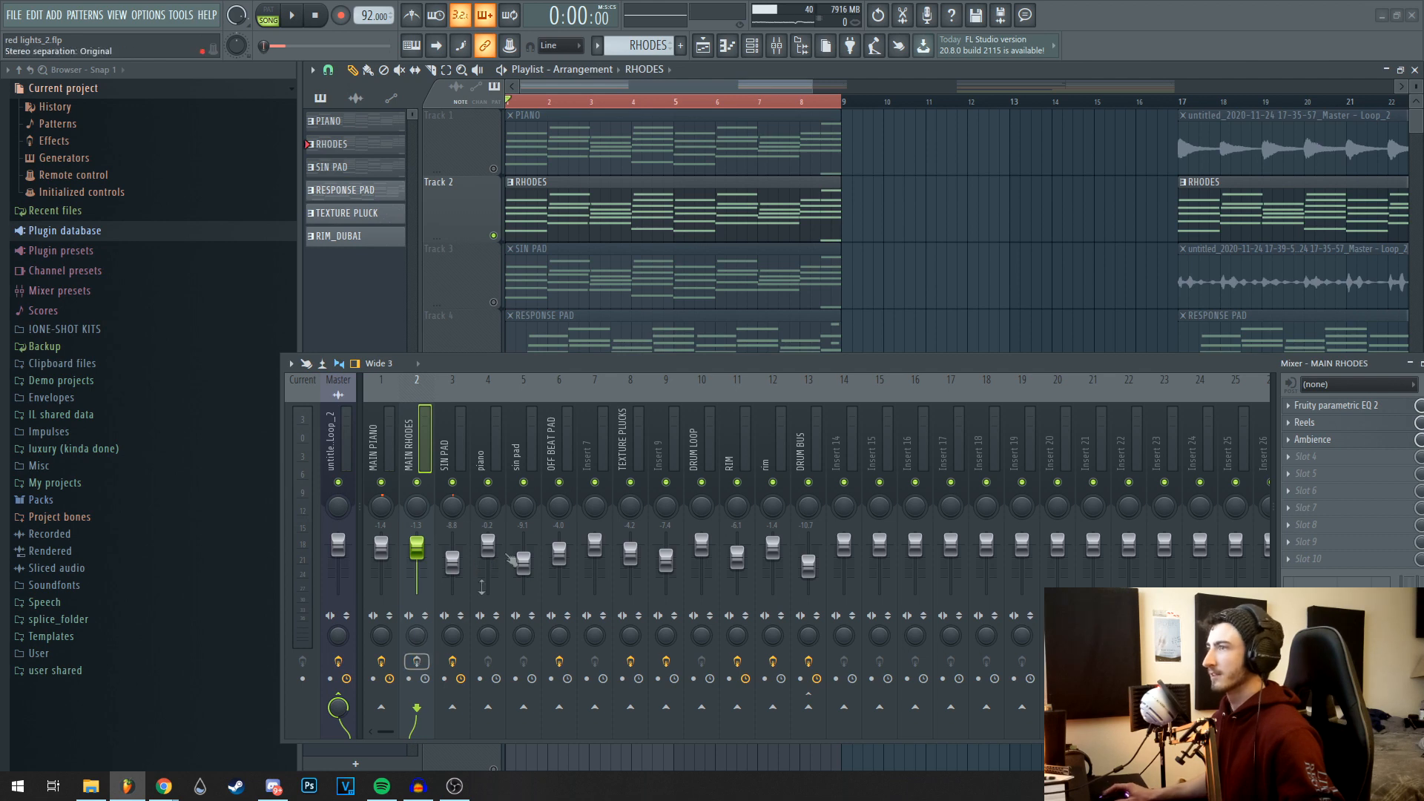
left_click_drag(502, 374, 417, 366)
key("space")
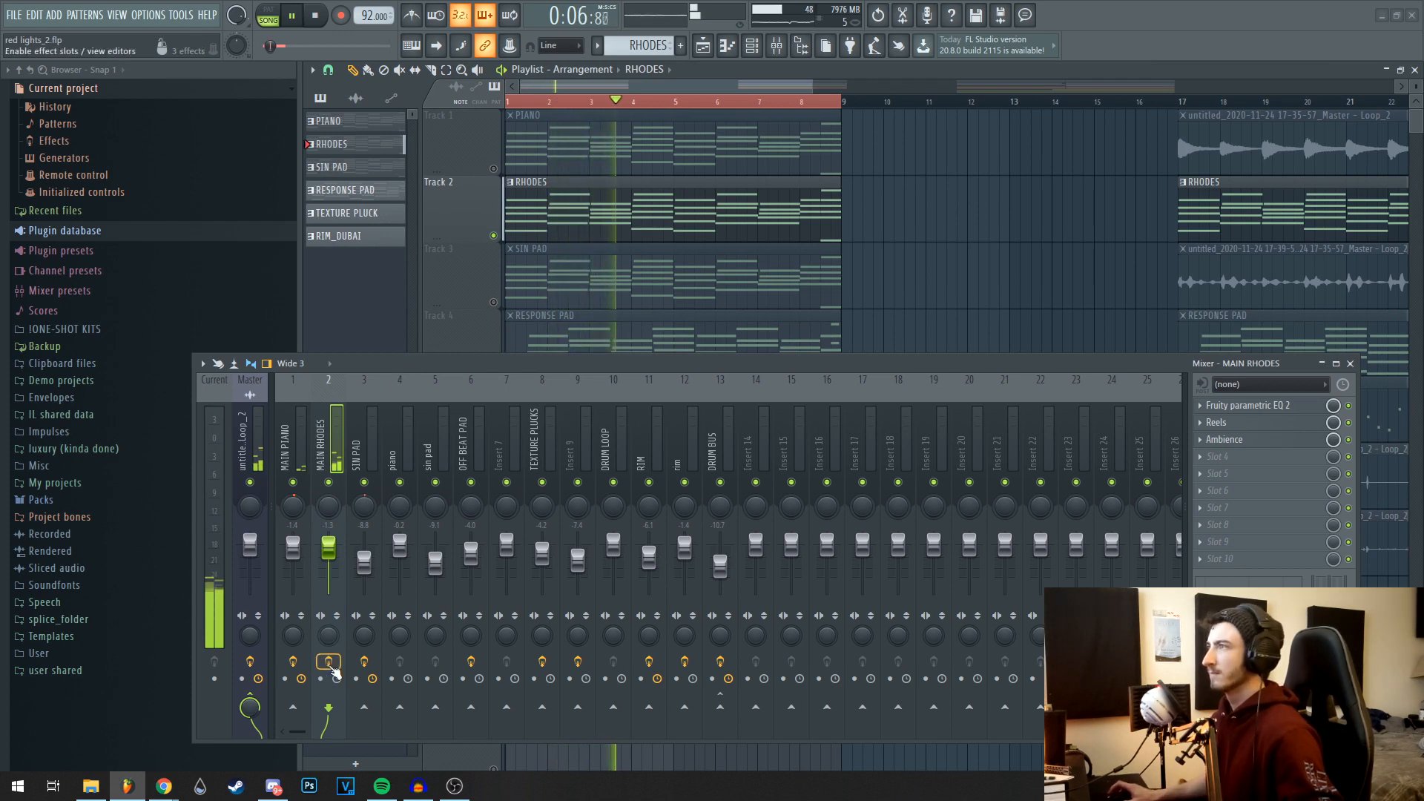
key("space")
Examine the Fruity parametric EQ 2, Reels and Ambience settings on the MAIN RHODES track.
left_click_drag(433, 395, 355, 372)
left_click(1169, 382)
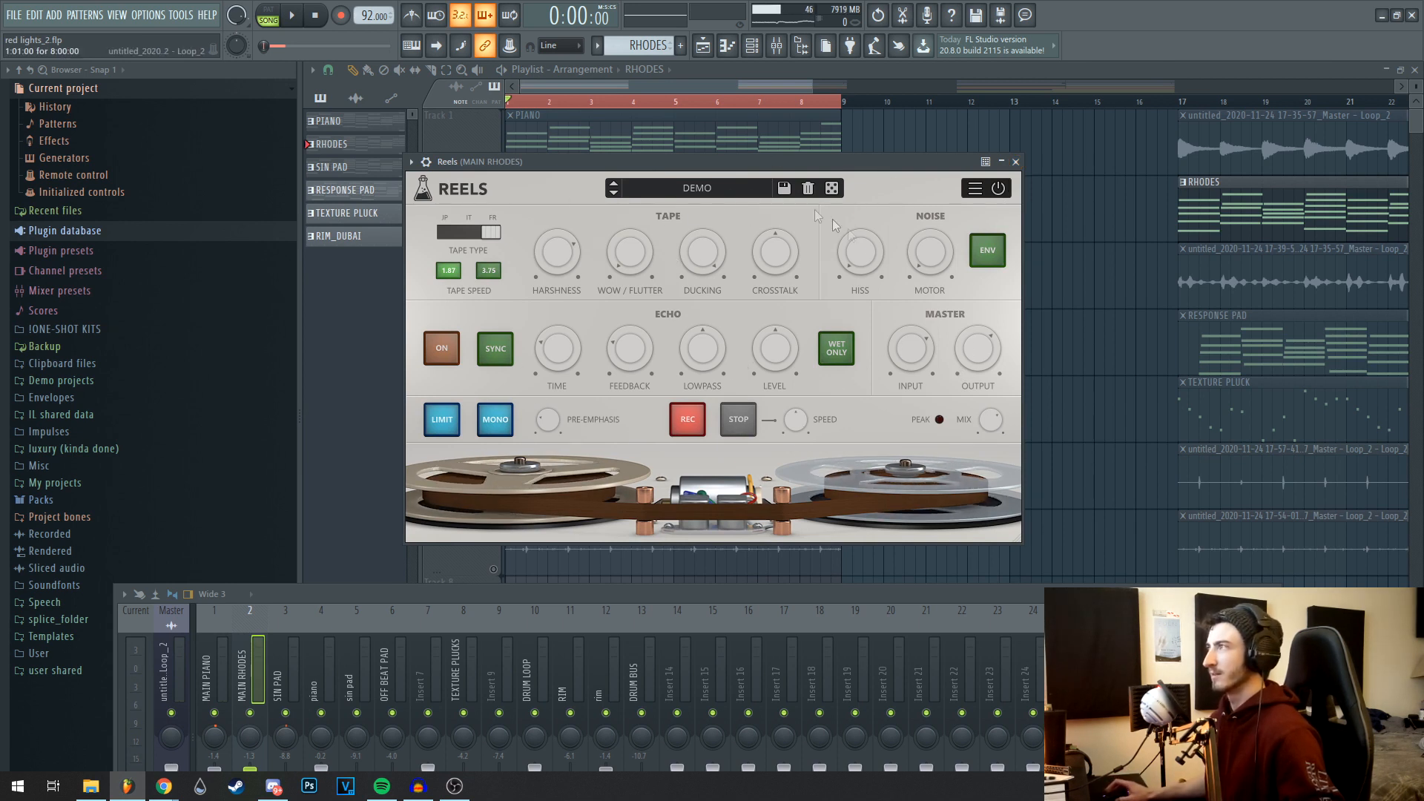
left_click(1016, 161)
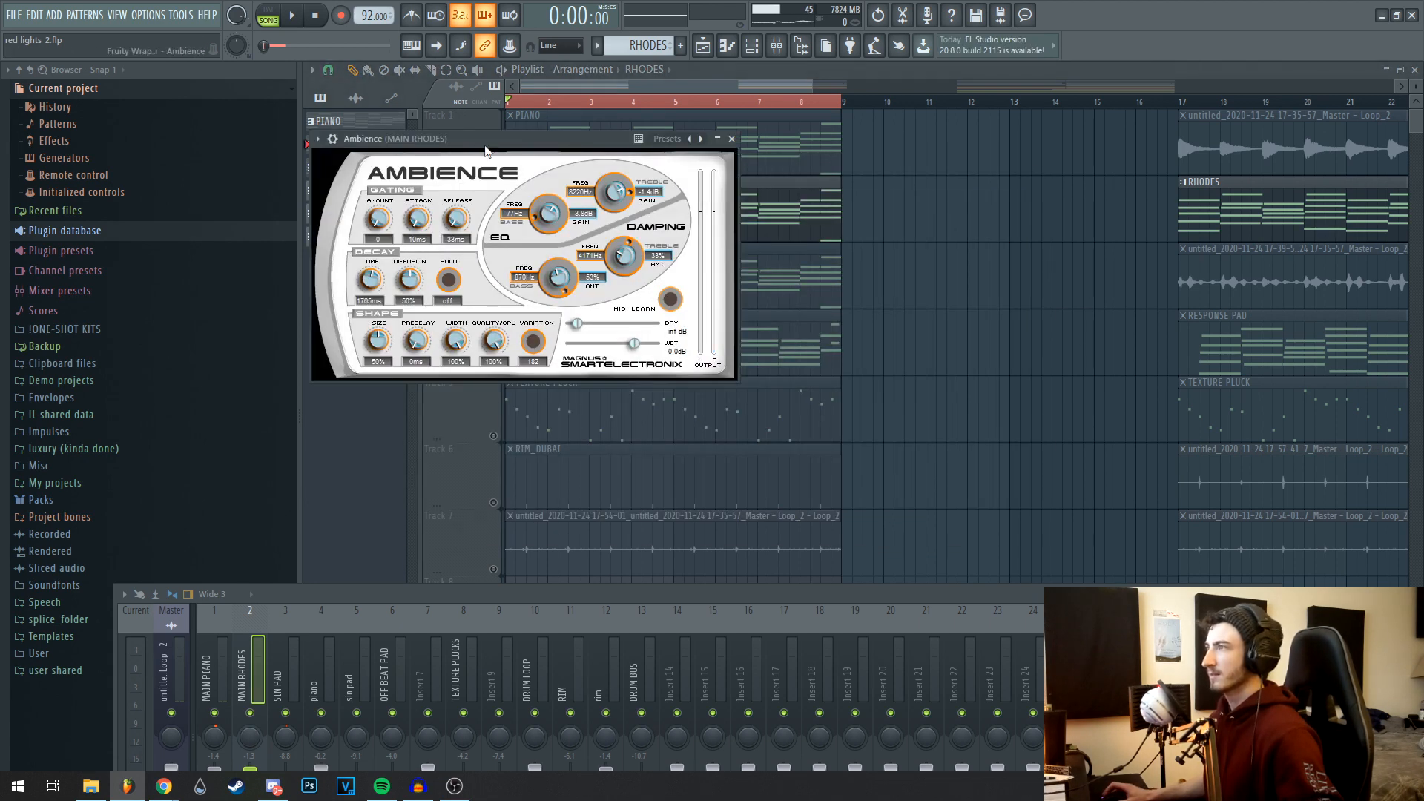
left_click_drag(485, 146, 681, 212)
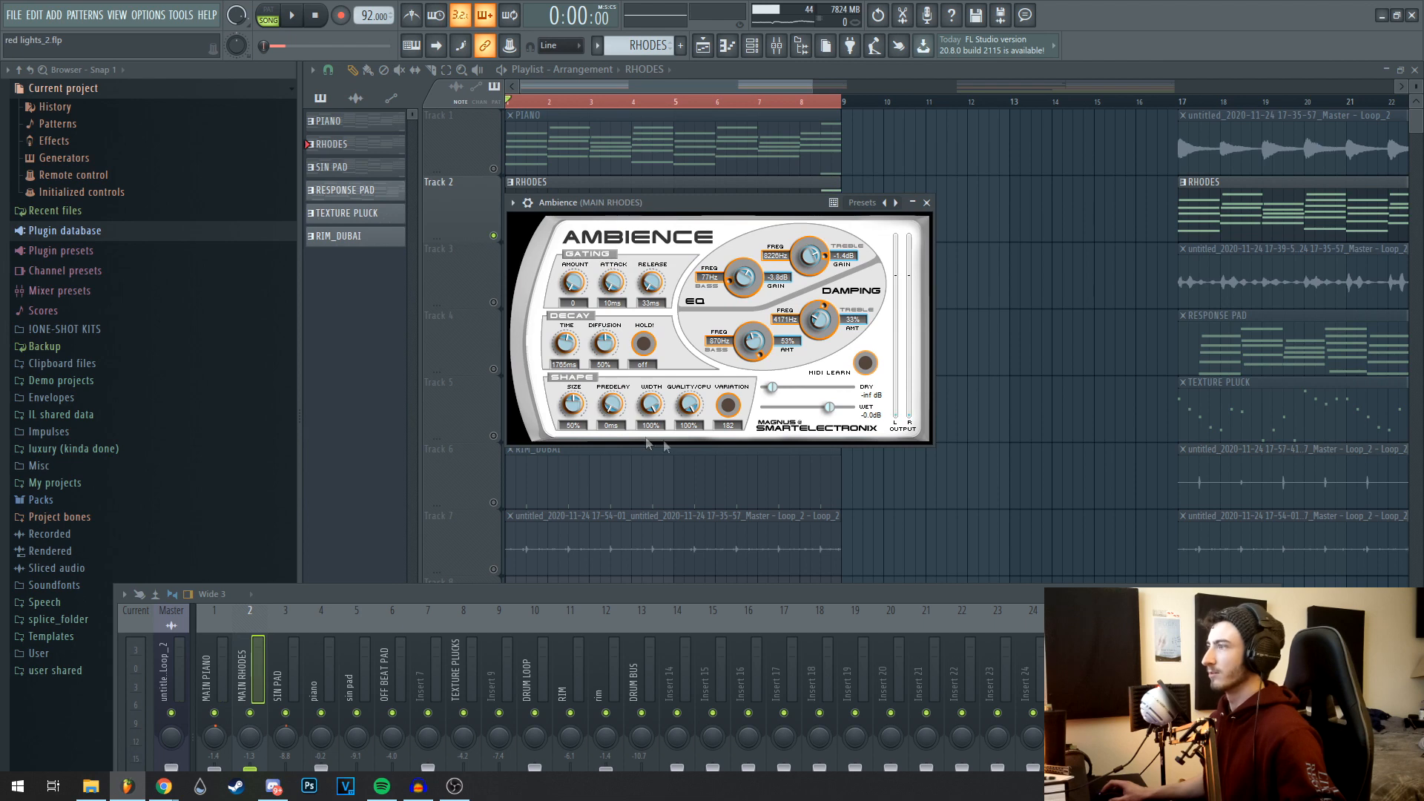
left_click(927, 202)
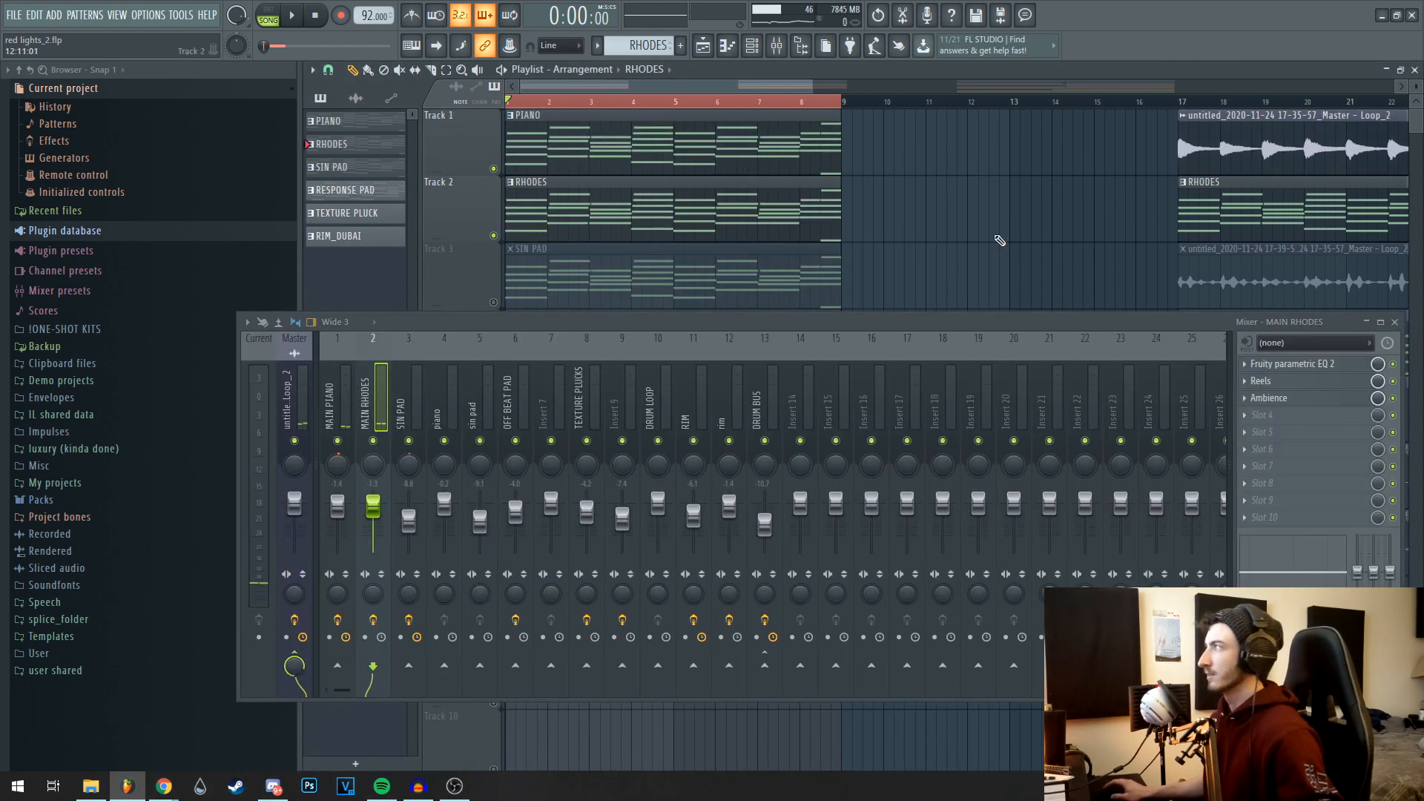
Play the PIANO and RHODES tracks together to hear them layered, and stop playback.
key("space")
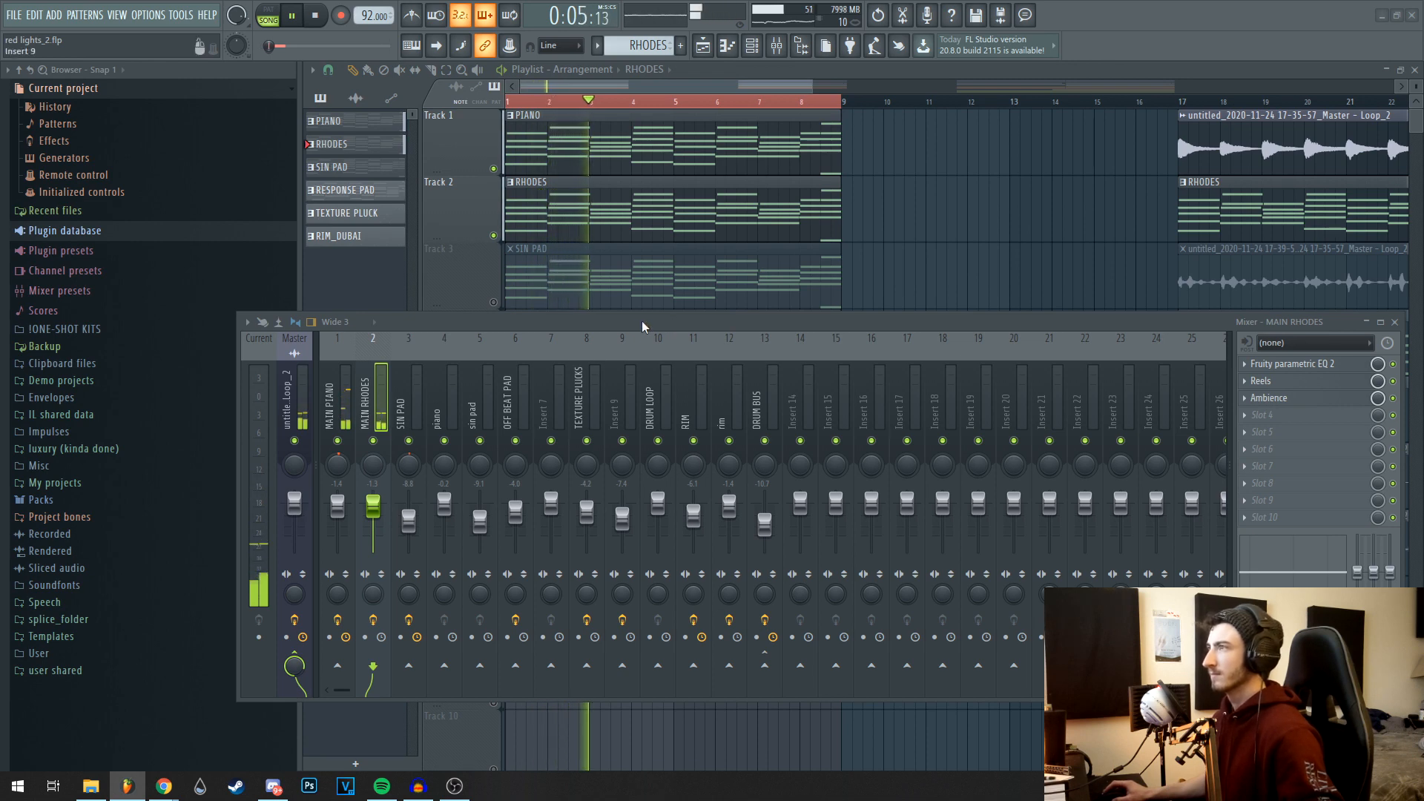
key("space")
left_click_drag(677, 322, 656, 341)
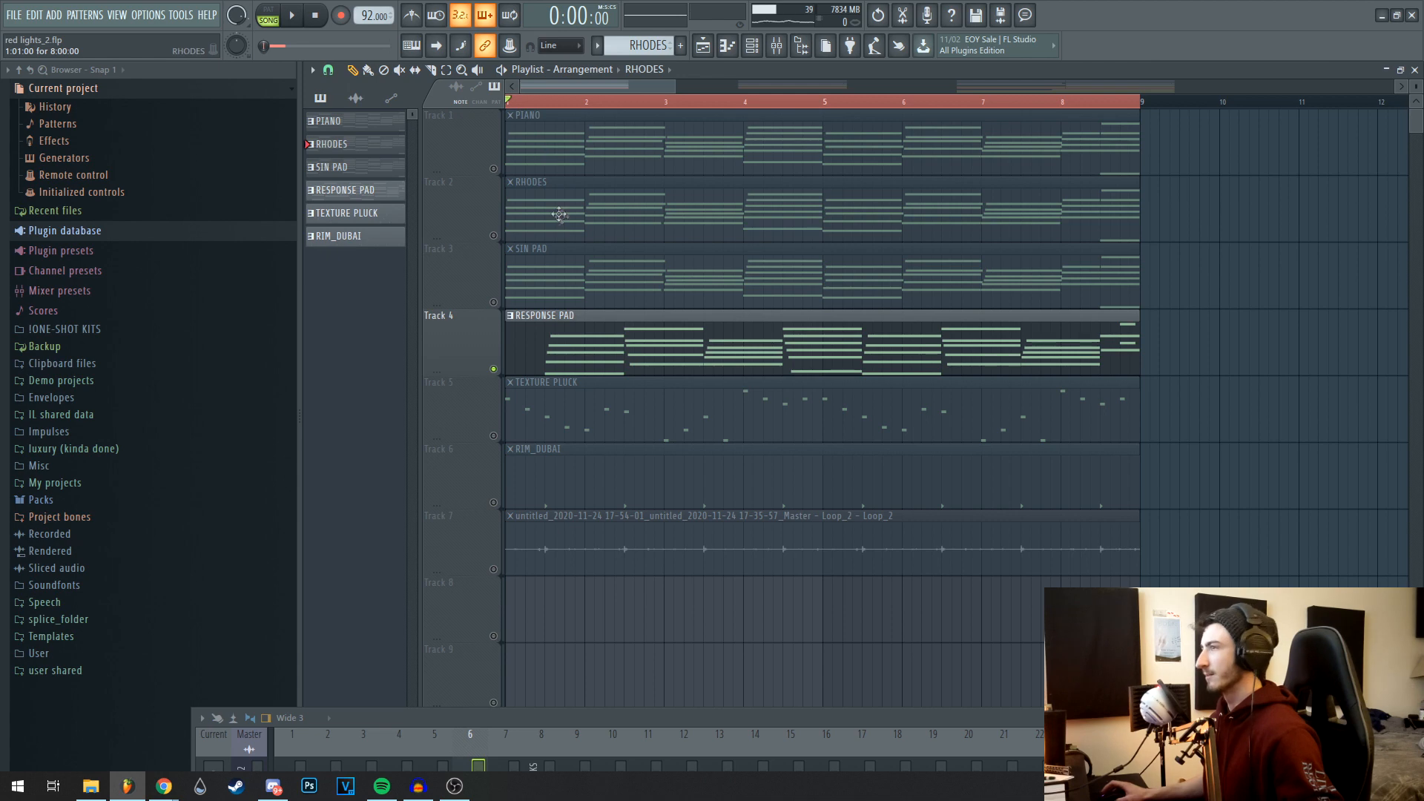
Play the soloed RESPONSE PAD track and toggle the OFF BEAT PAD effects to compare the dry and processed sound.
left_click_drag(701, 717, 654, 593)
left_click_drag(746, 597, 764, 776)
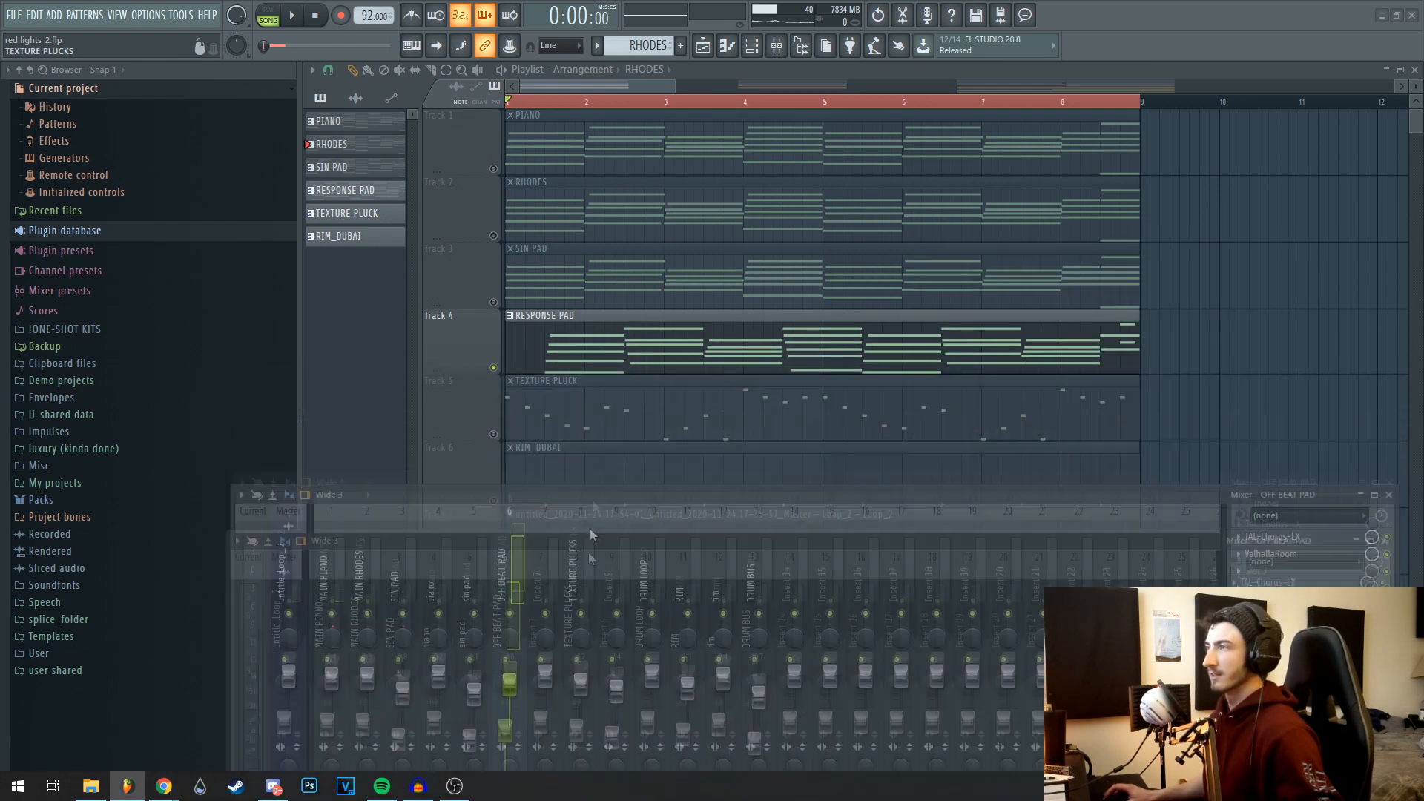
left_click_drag(589, 551, 573, 385)
key("space")
key("space")
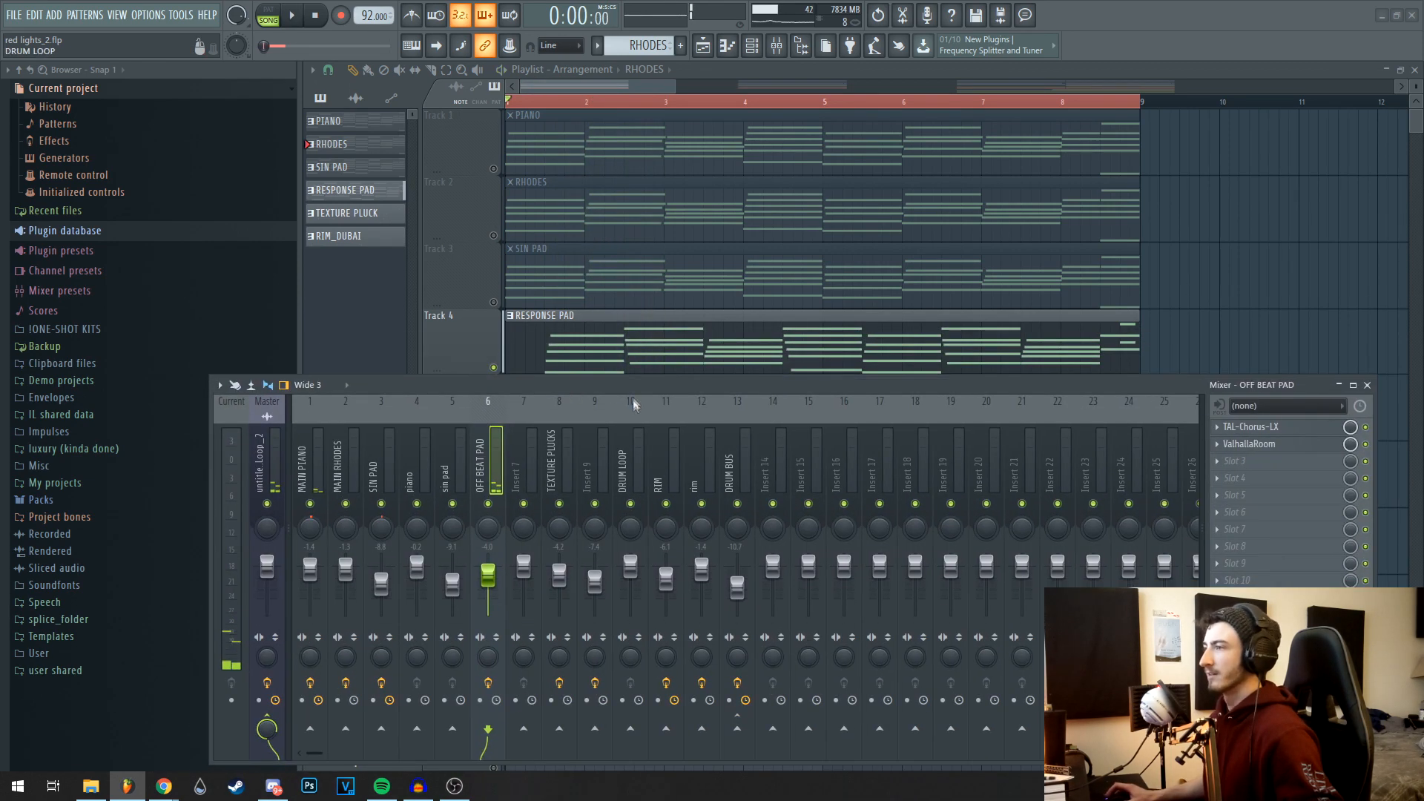
key("space")
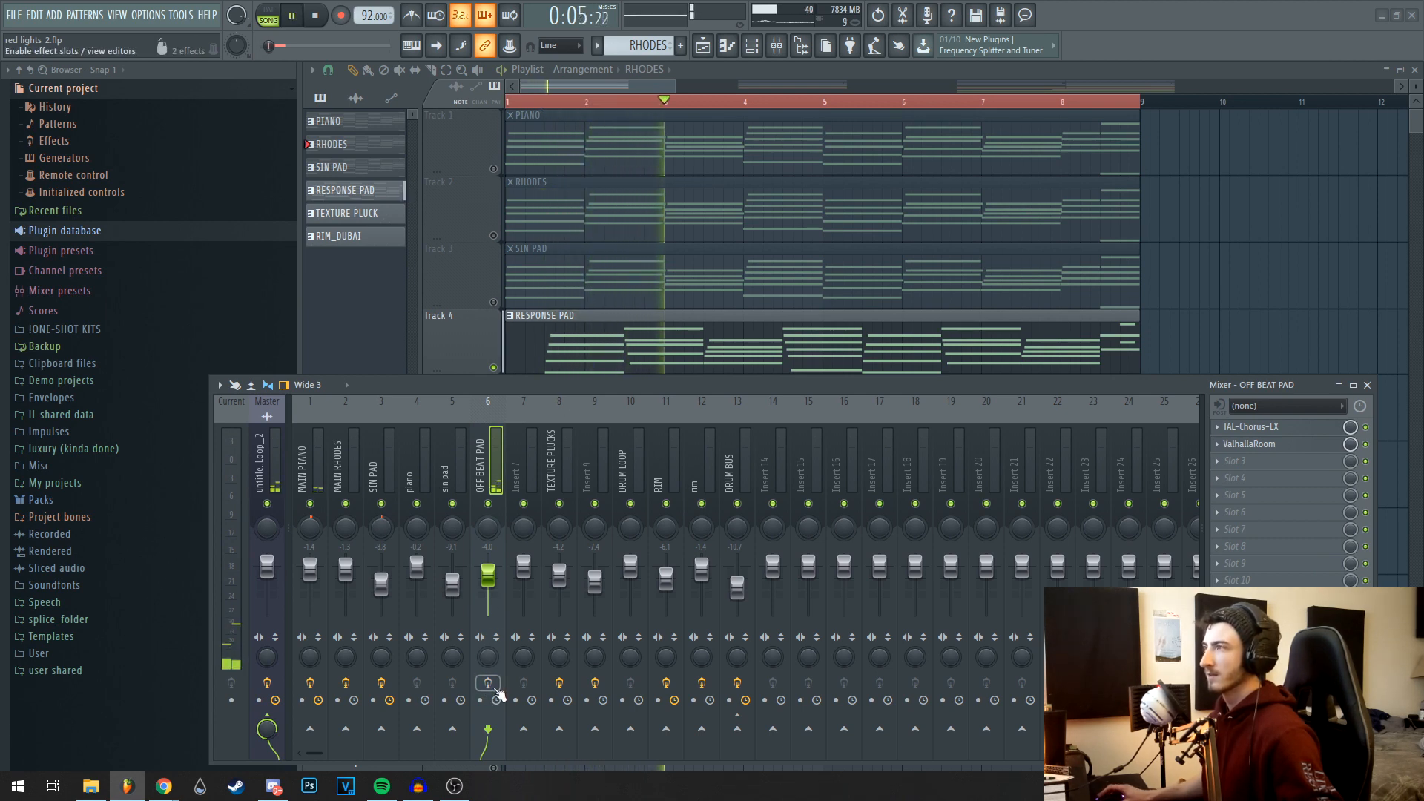
left_click(489, 683)
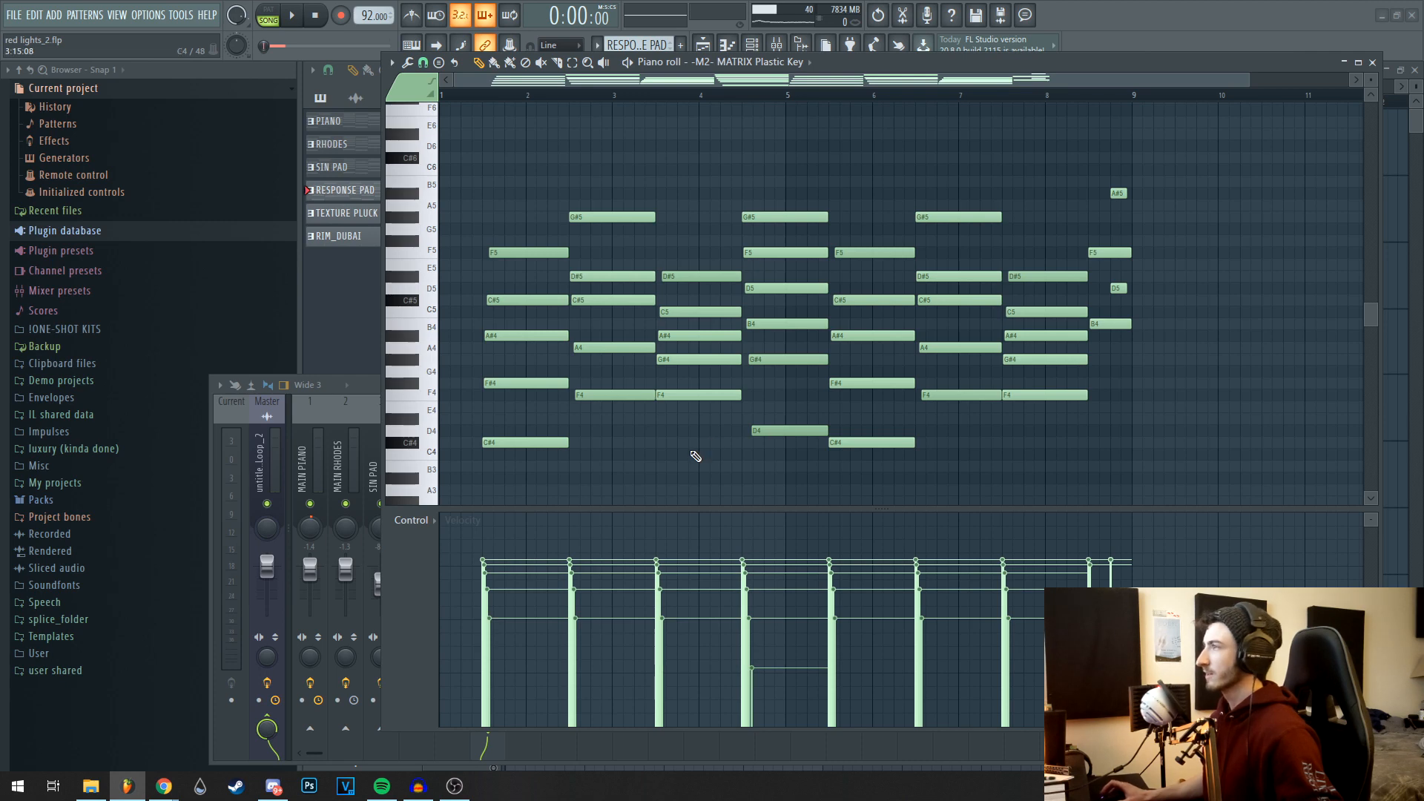
Examine the staggered note starts of the RESPONSE PAD chords in the piano roll, including the strumizer settings, without applying them.
scroll(505, 369, "up", 2)
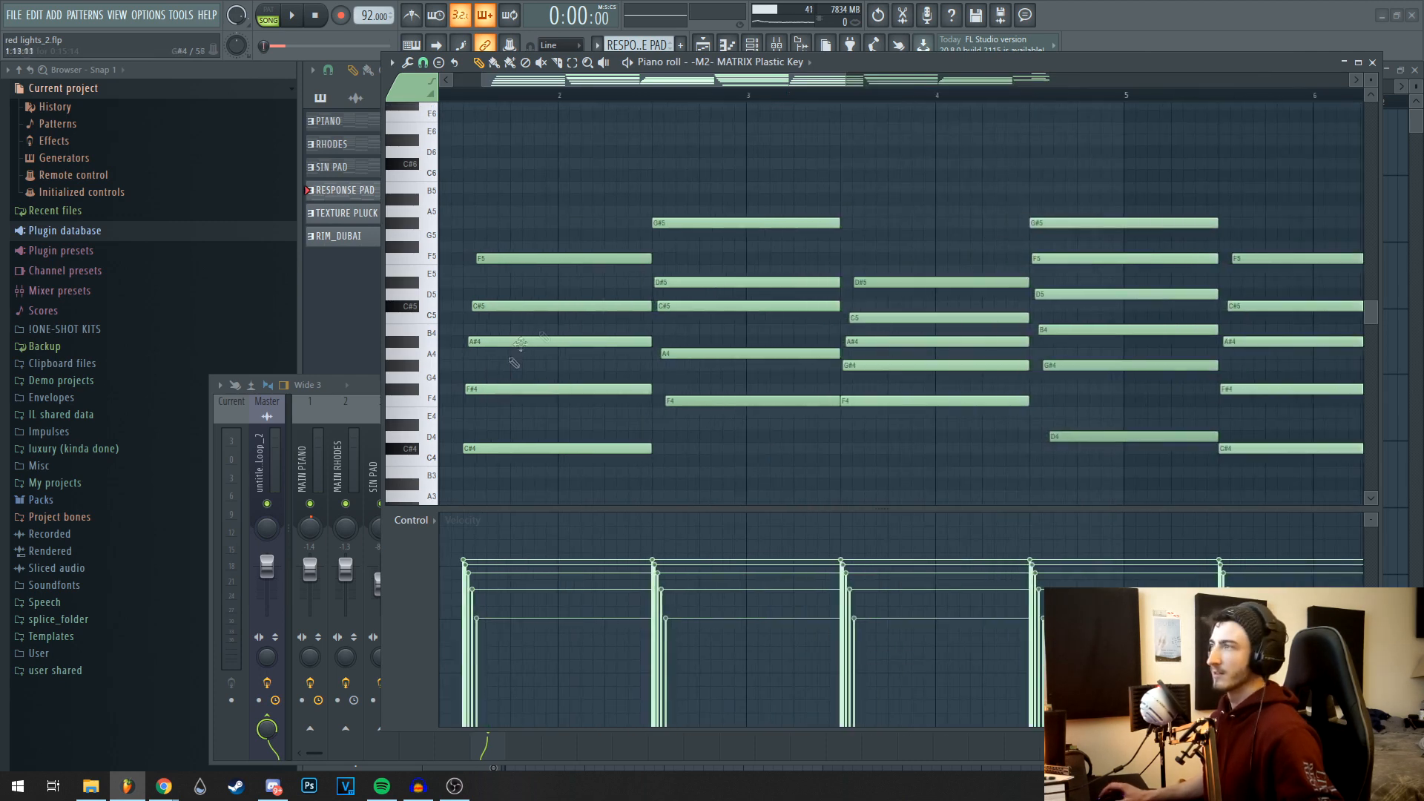
left_click_drag(717, 341, 788, 349)
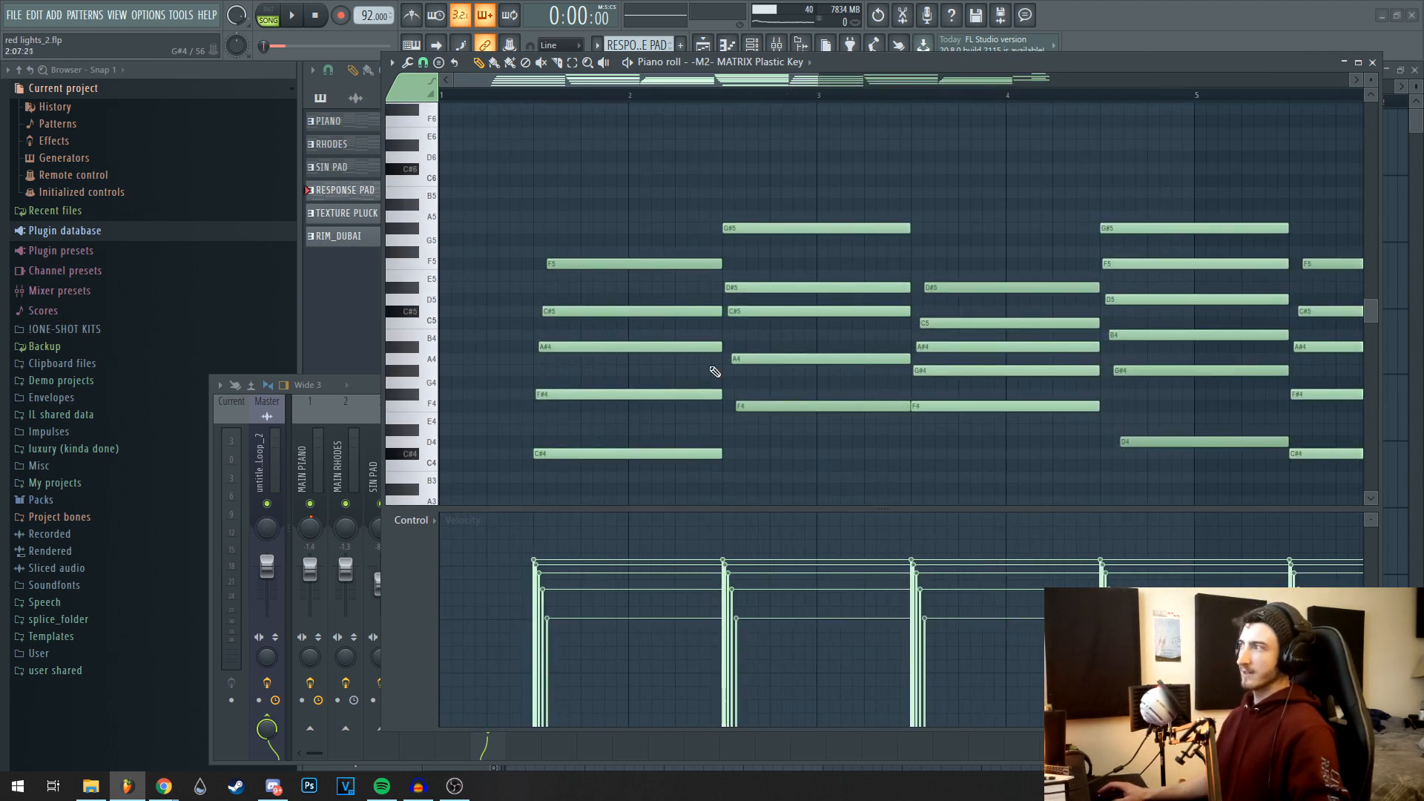
key("alt+s")
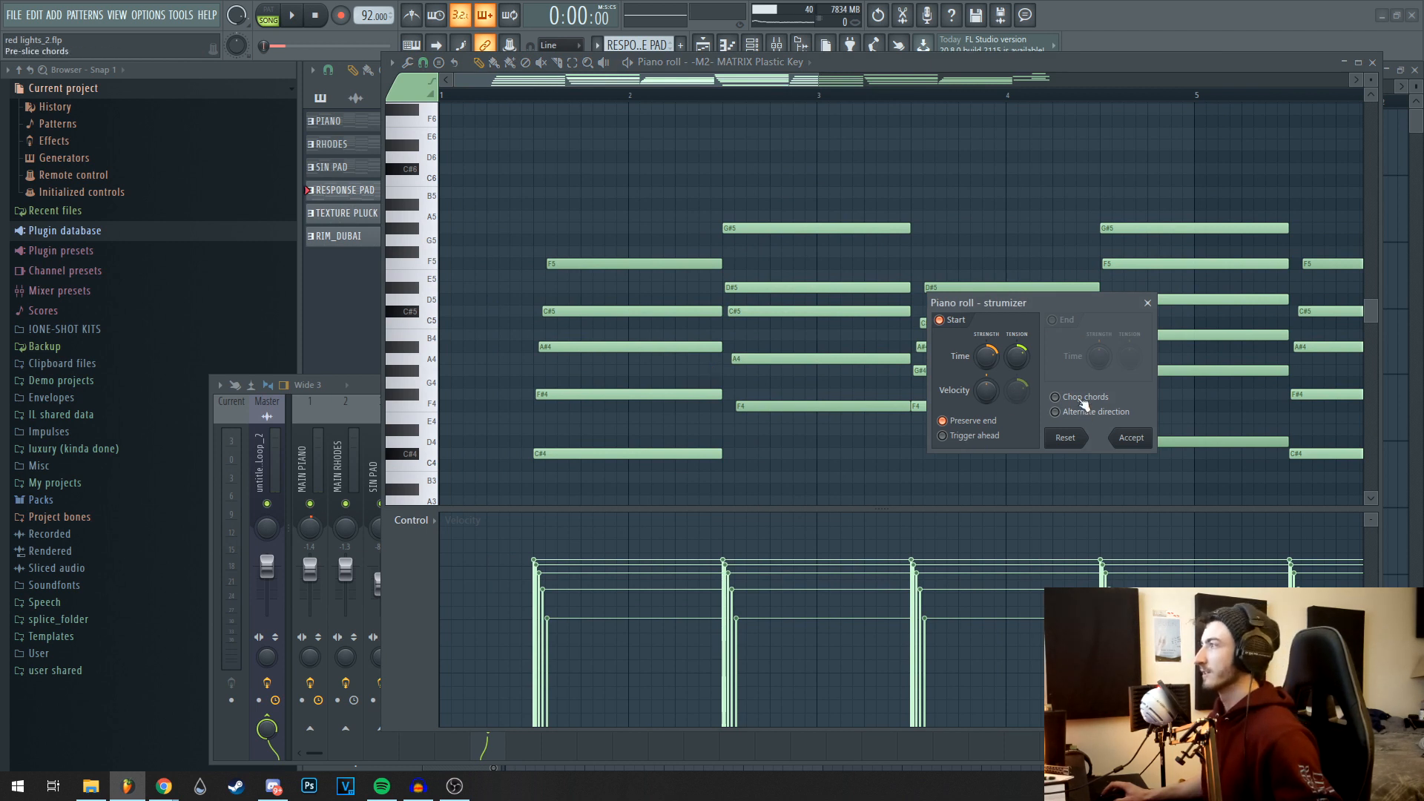
left_click(1150, 305)
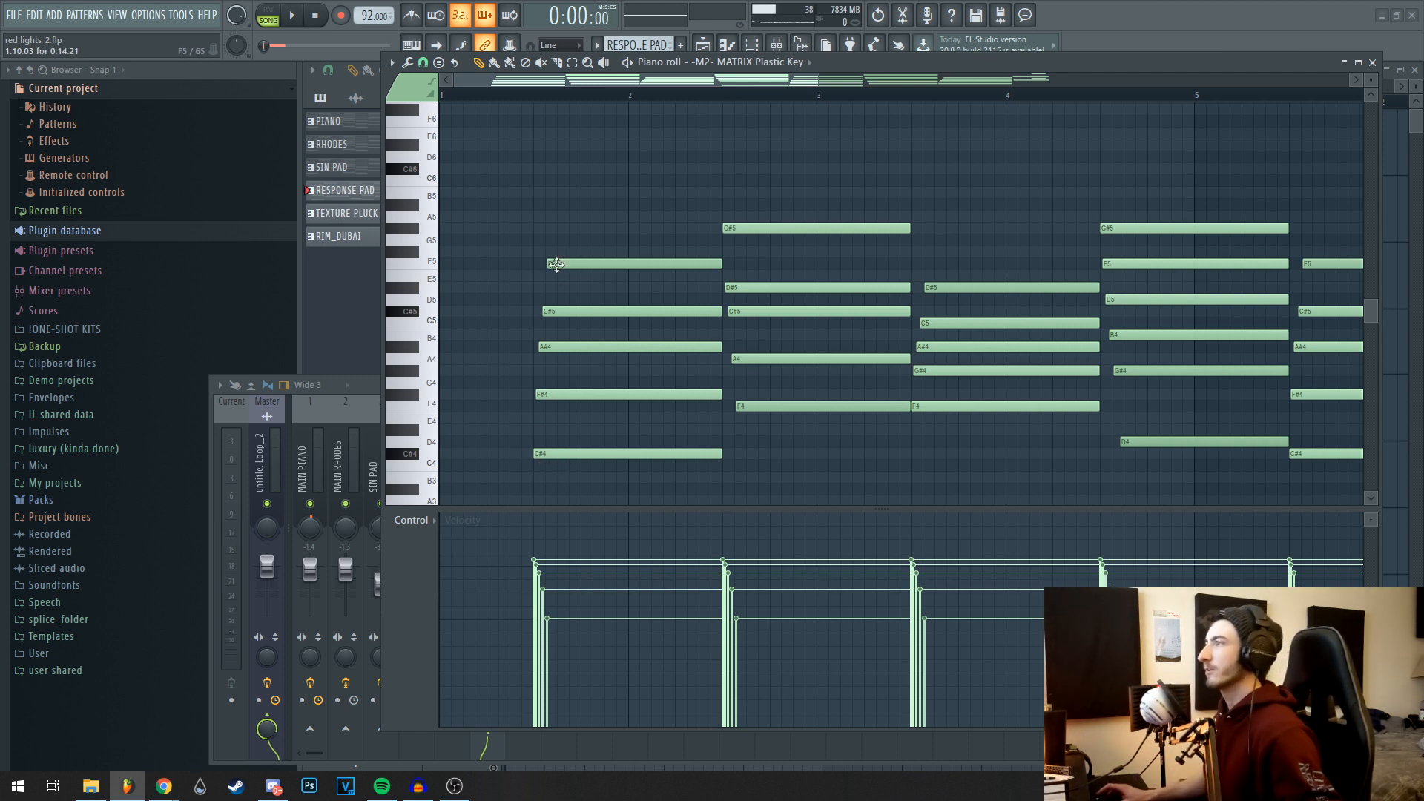
left_click_drag(774, 165, 795, 436)
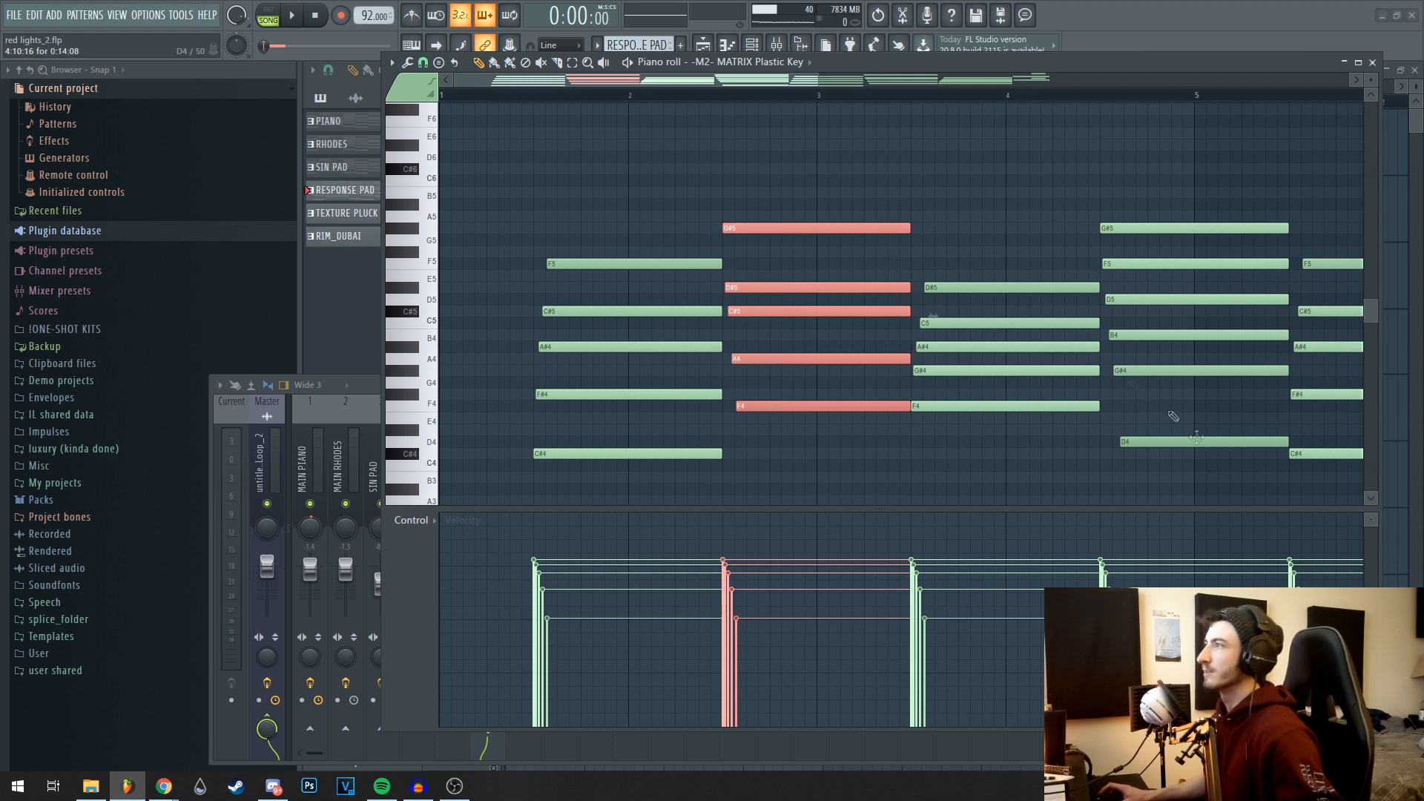
left_click_drag(750, 191, 765, 248)
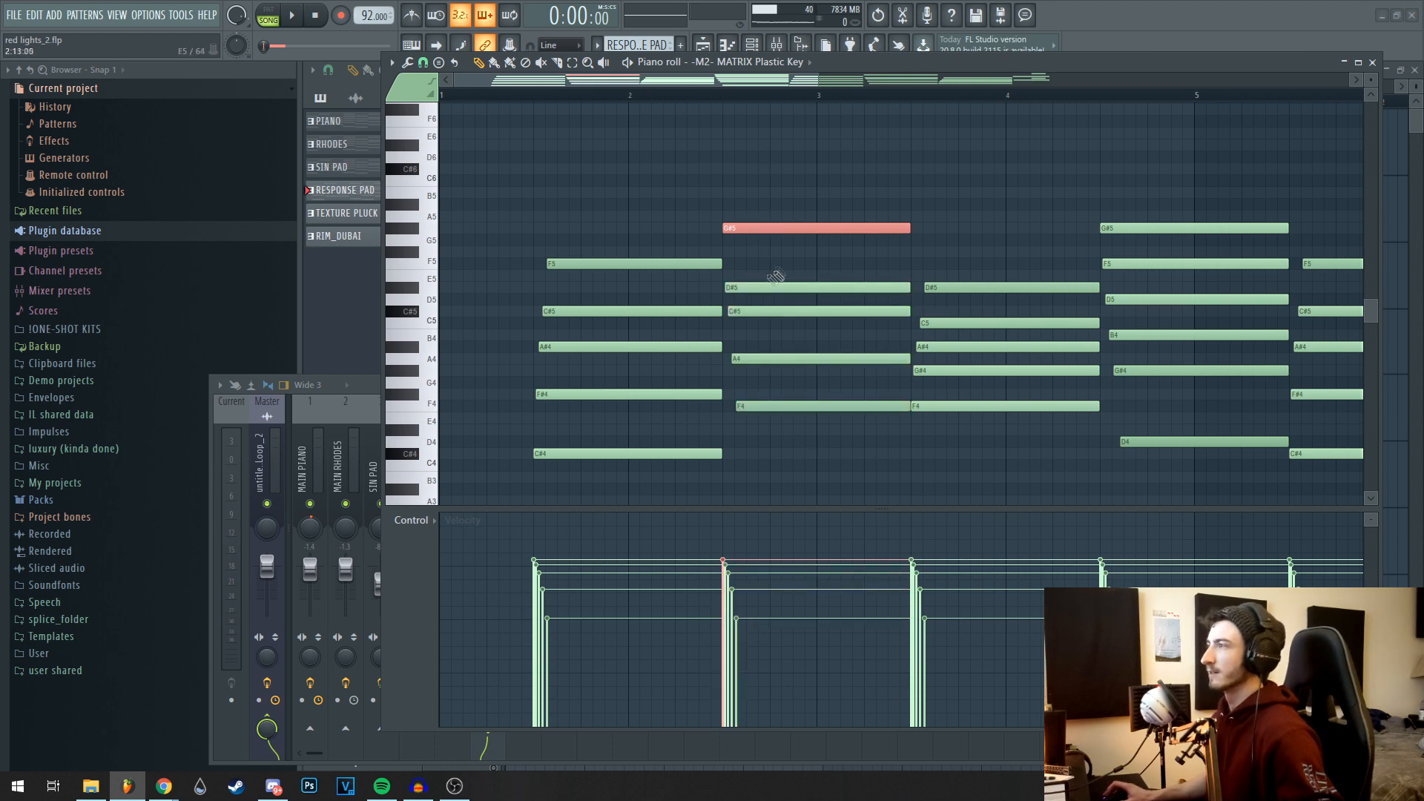
left_click_drag(773, 394, 758, 441)
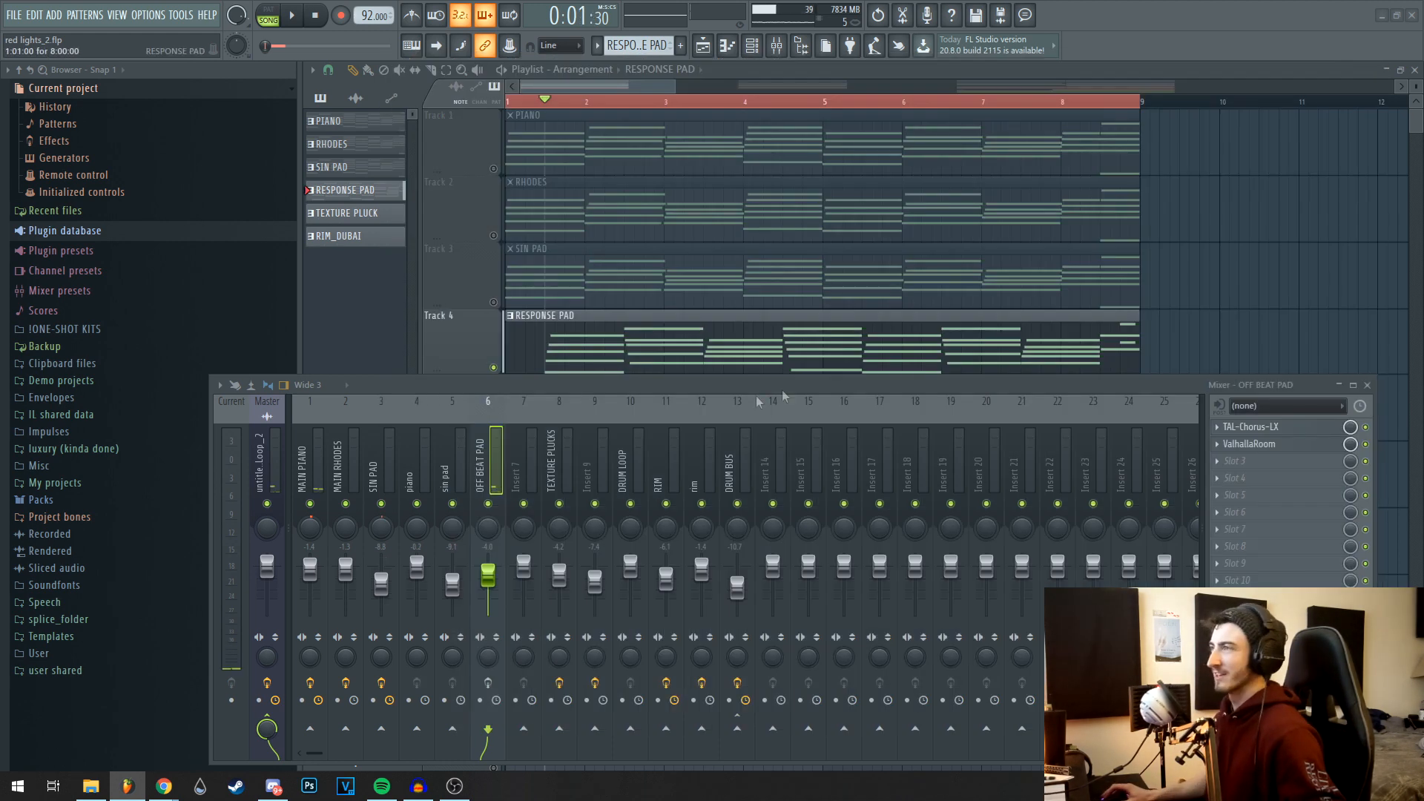
Examine the TAL-Chorus-LX and ValhallaRoom settings on the OFF BEAT PAD track.
left_click_drag(721, 386, 700, 271)
left_click(1216, 312)
left_click_drag(1013, 273, 968, 465)
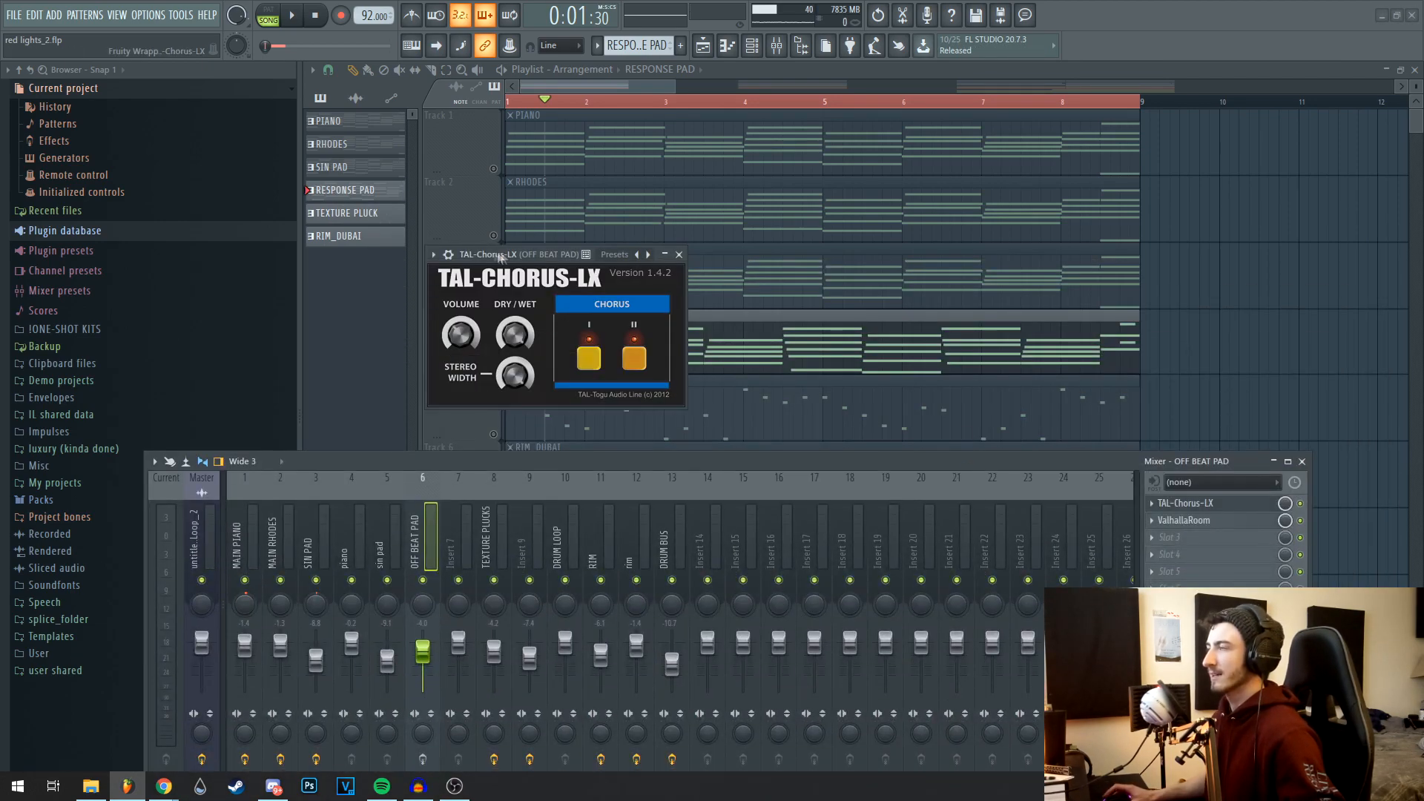
left_click_drag(510, 254, 577, 236)
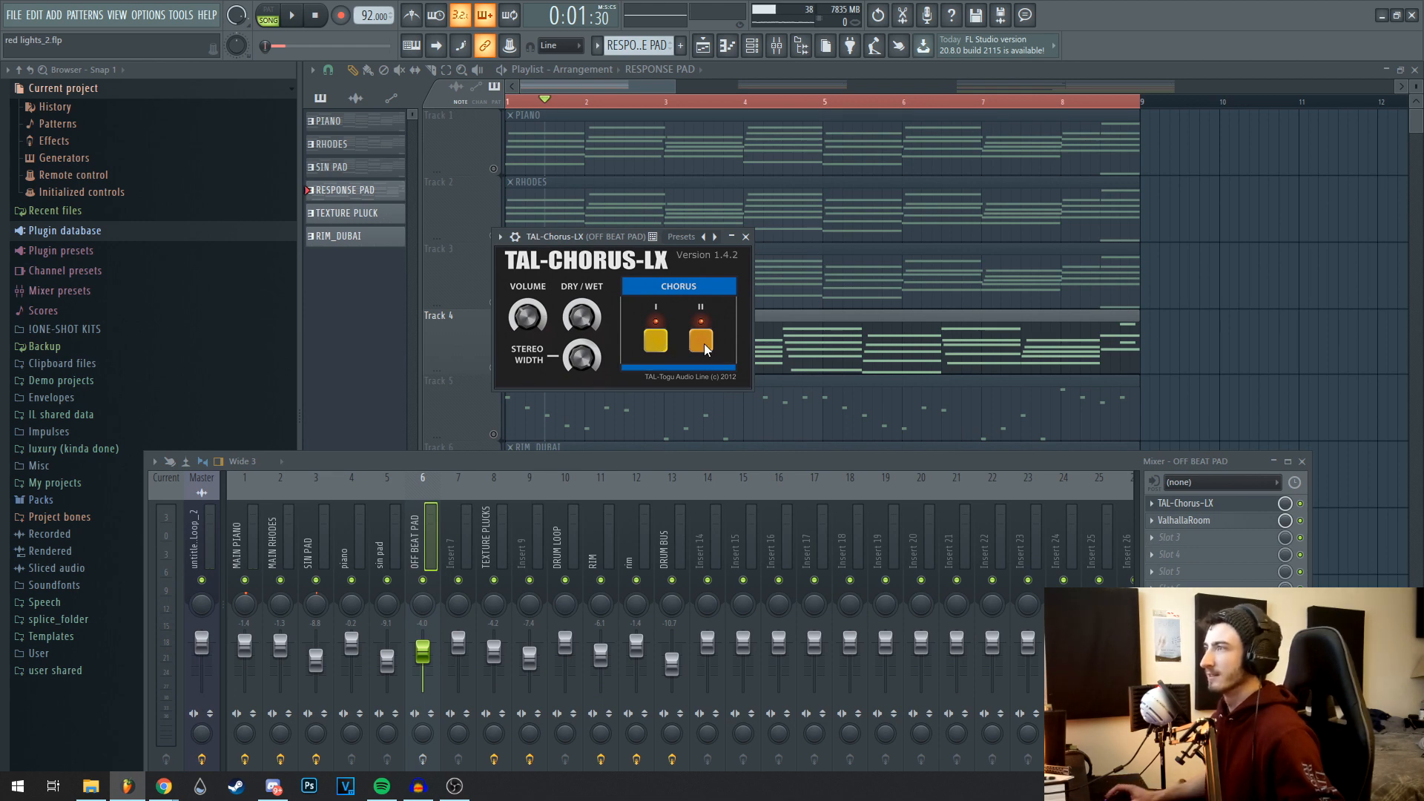
left_click(1185, 502)
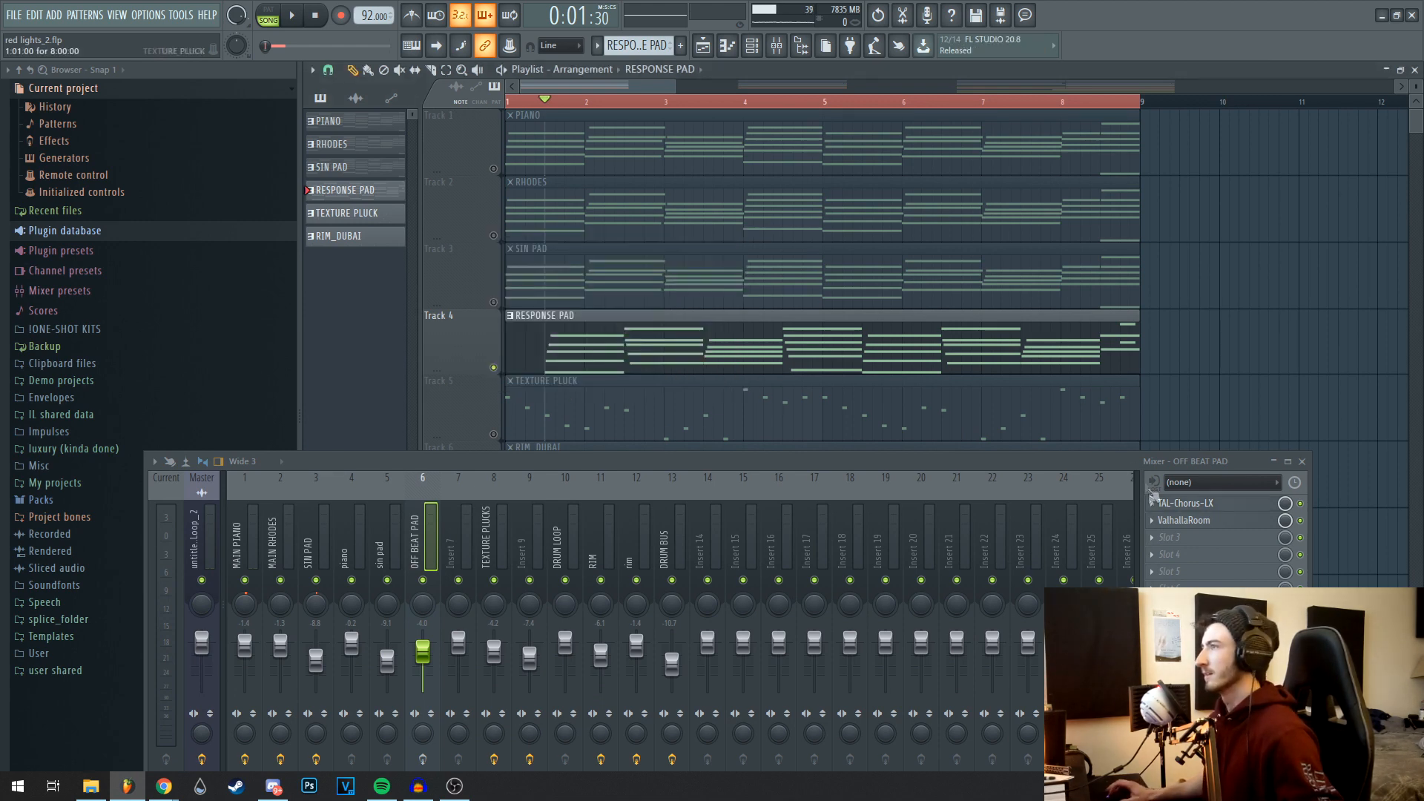
left_click(1184, 520)
left_click_drag(991, 461, 998, 488)
left_click_drag(976, 106, 576, 110)
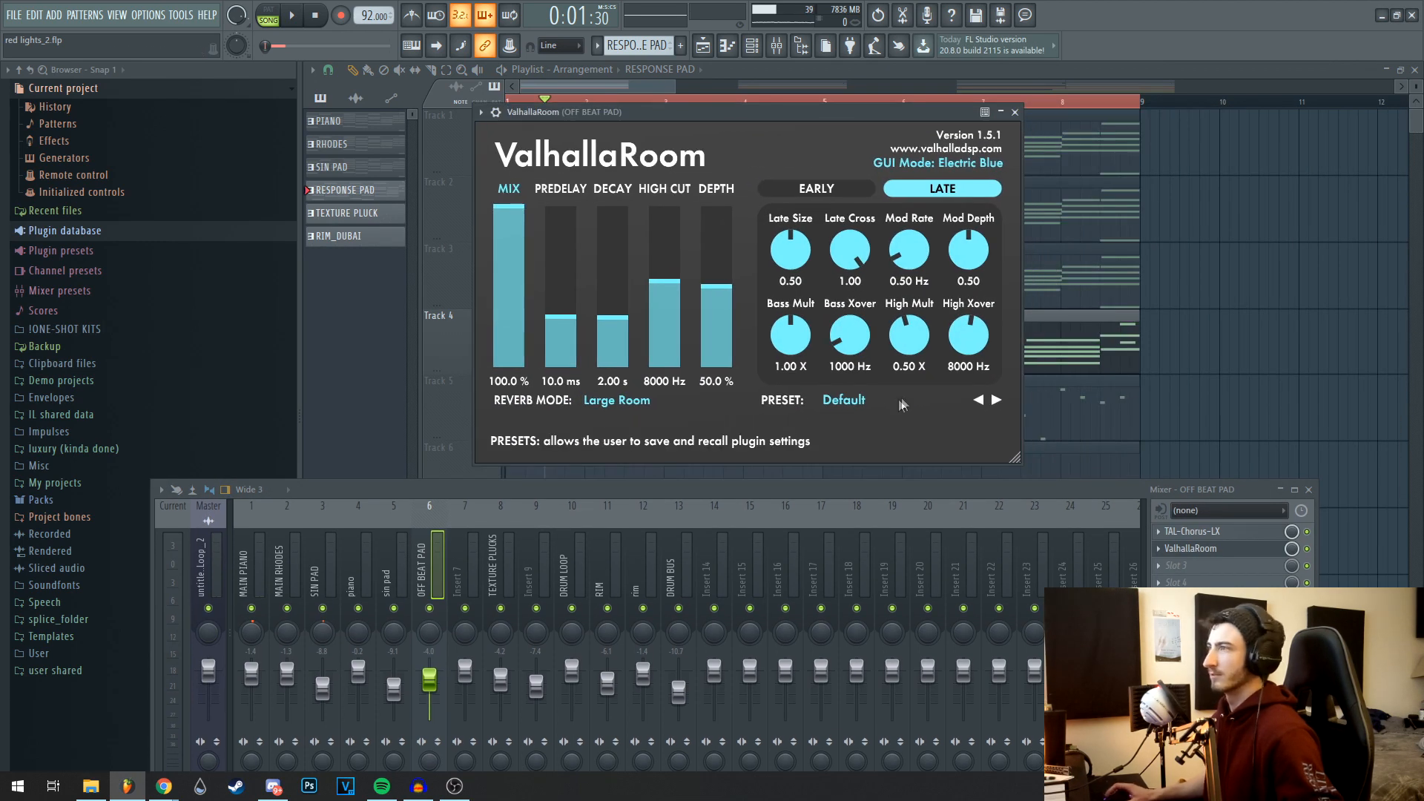
key("Escape")
Unmute the RHODES and PIANO tracks alongside the RESPONSE PAD, play the three layers together and stop playback.
left_click_drag(541, 495, 578, 409)
left_click(493, 235)
left_click(493, 168)
key("space")
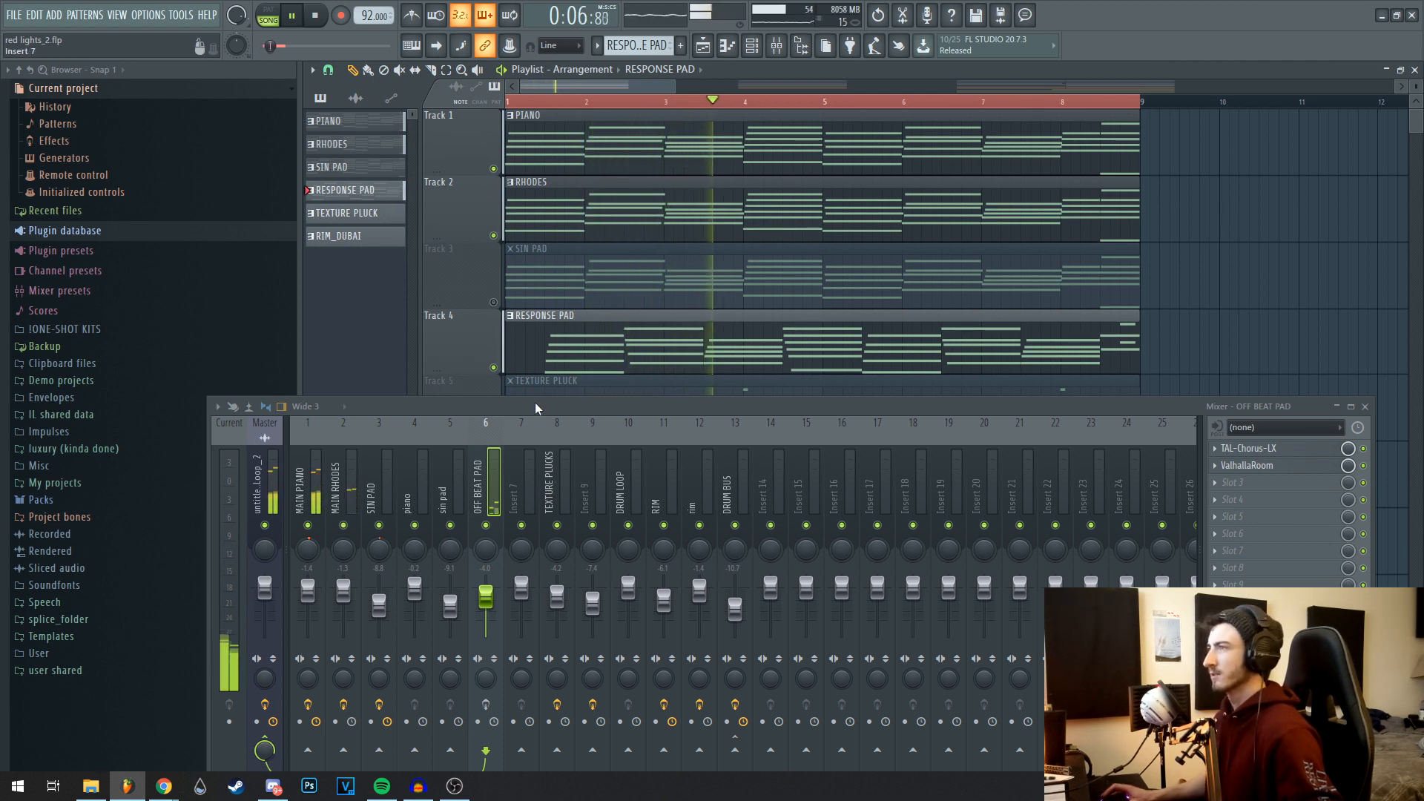
key("space")
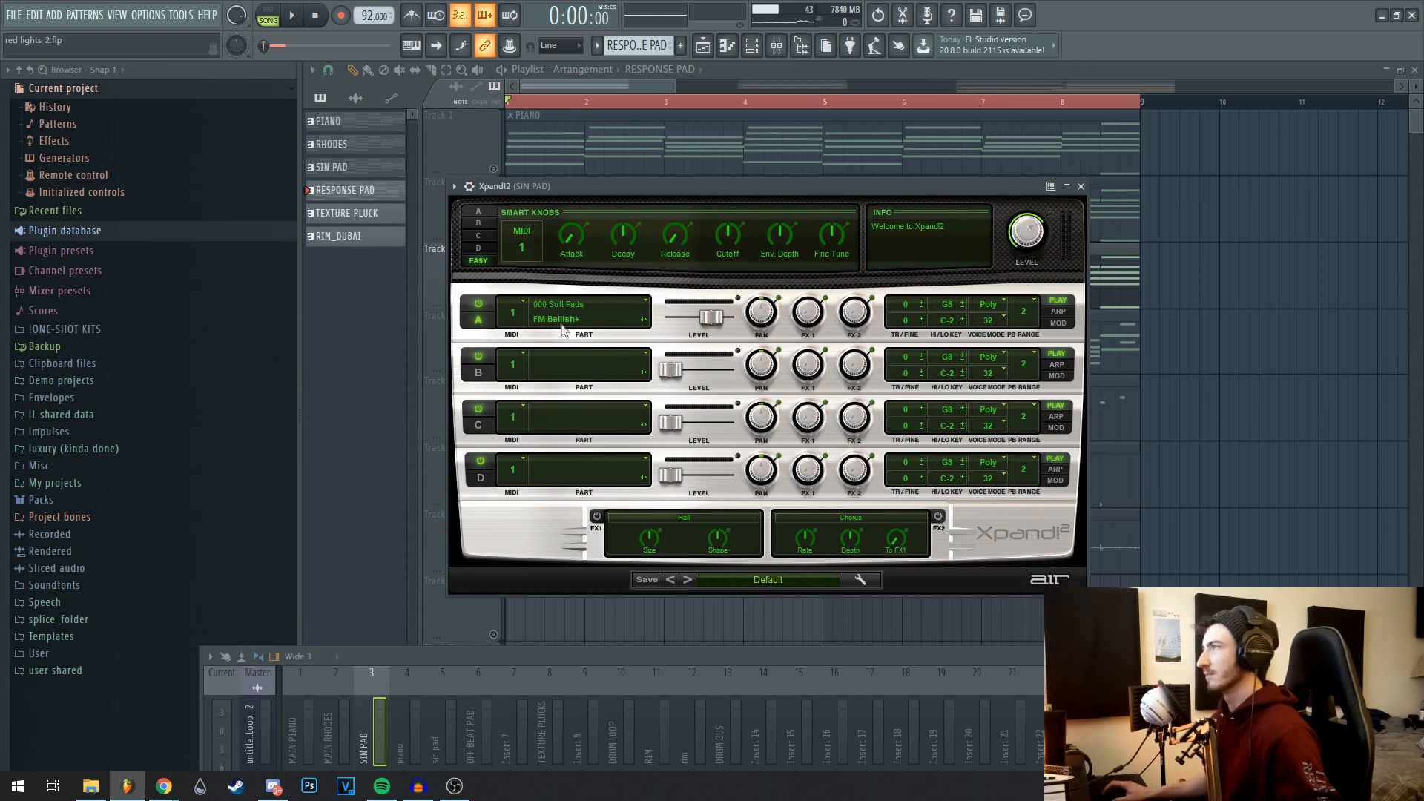
Play the soloed SIN PAD track with its mixer effects bypassed and re-enabled to compare the sound, and stop playback.
left_click_drag(598, 654, 532, 239)
left_click(365, 508)
key("space")
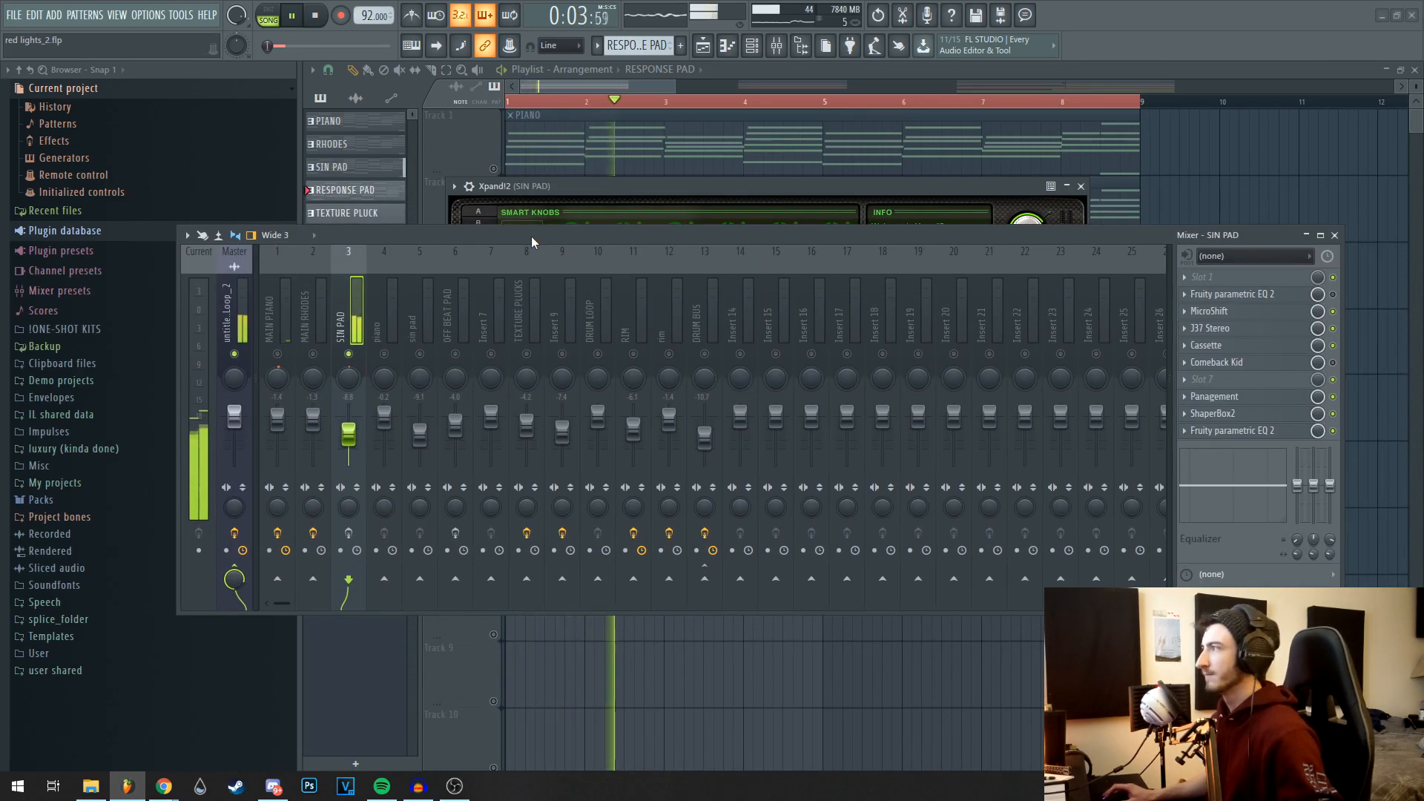
left_click_drag(530, 236, 530, 243)
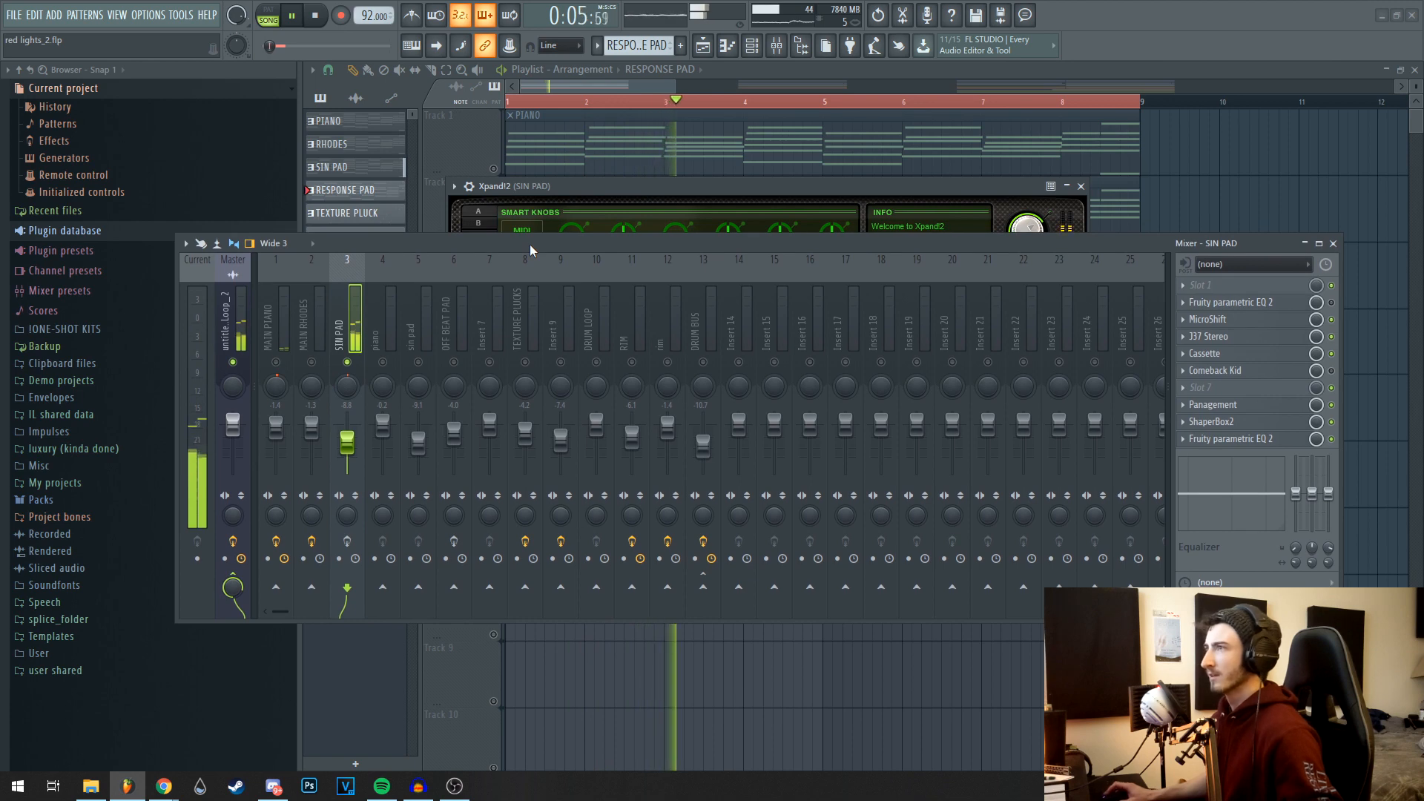
key("space")
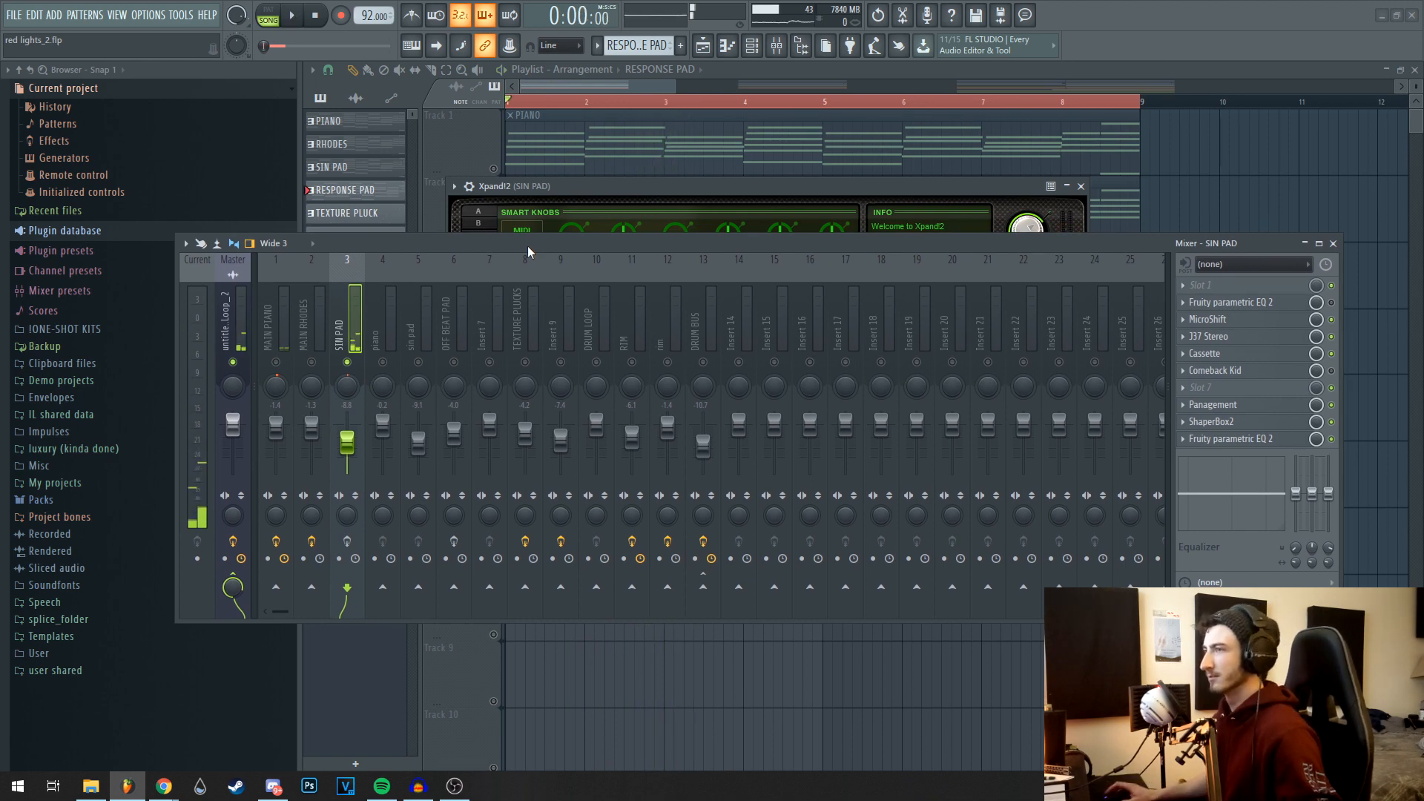
left_click_drag(442, 249, 421, 254)
key("space")
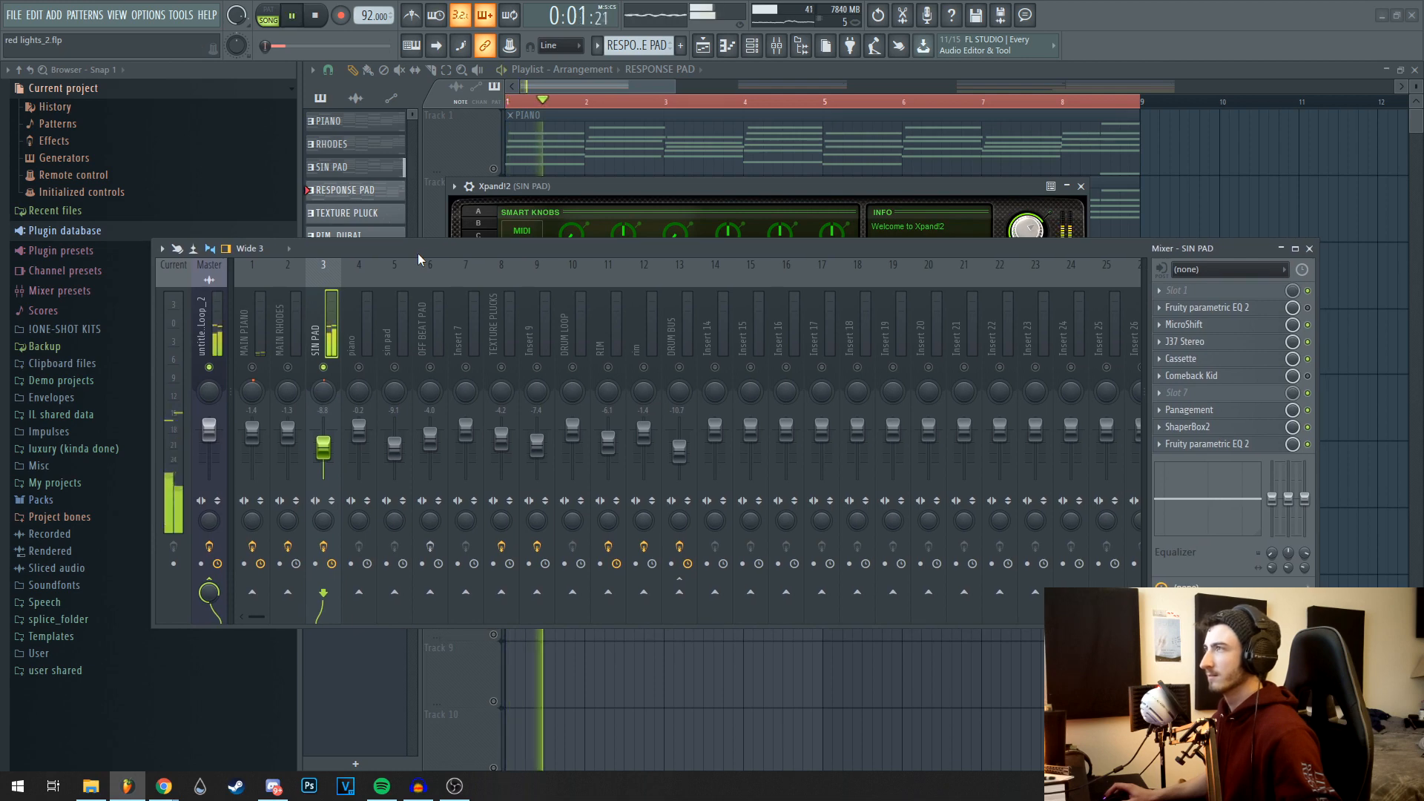
left_click_drag(417, 252, 425, 262)
key("space")
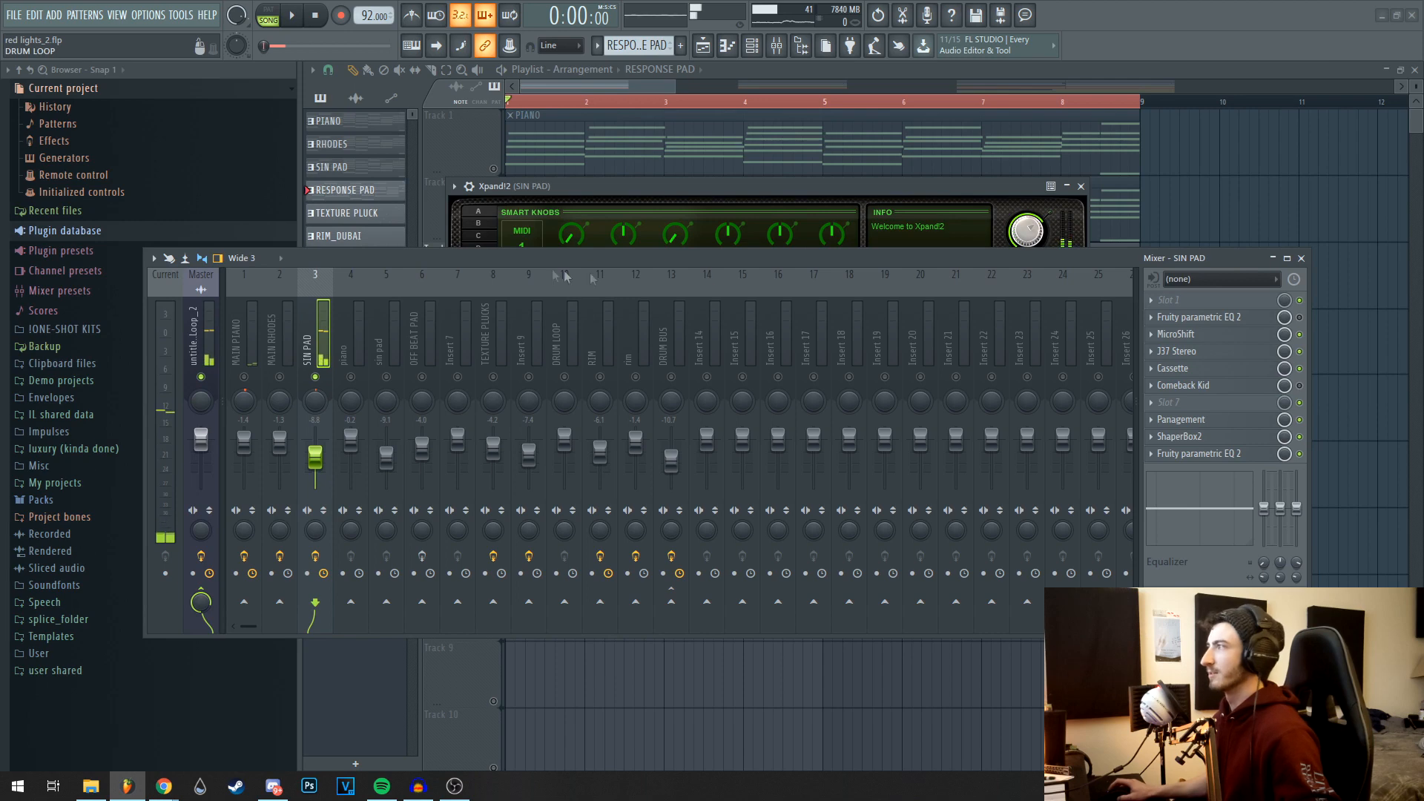
Examine the MicroShift, J37 Stereo, Cassette and Panagement settings on the SIN PAD track.
left_click(1184, 334)
left_click_drag(878, 264, 853, 419)
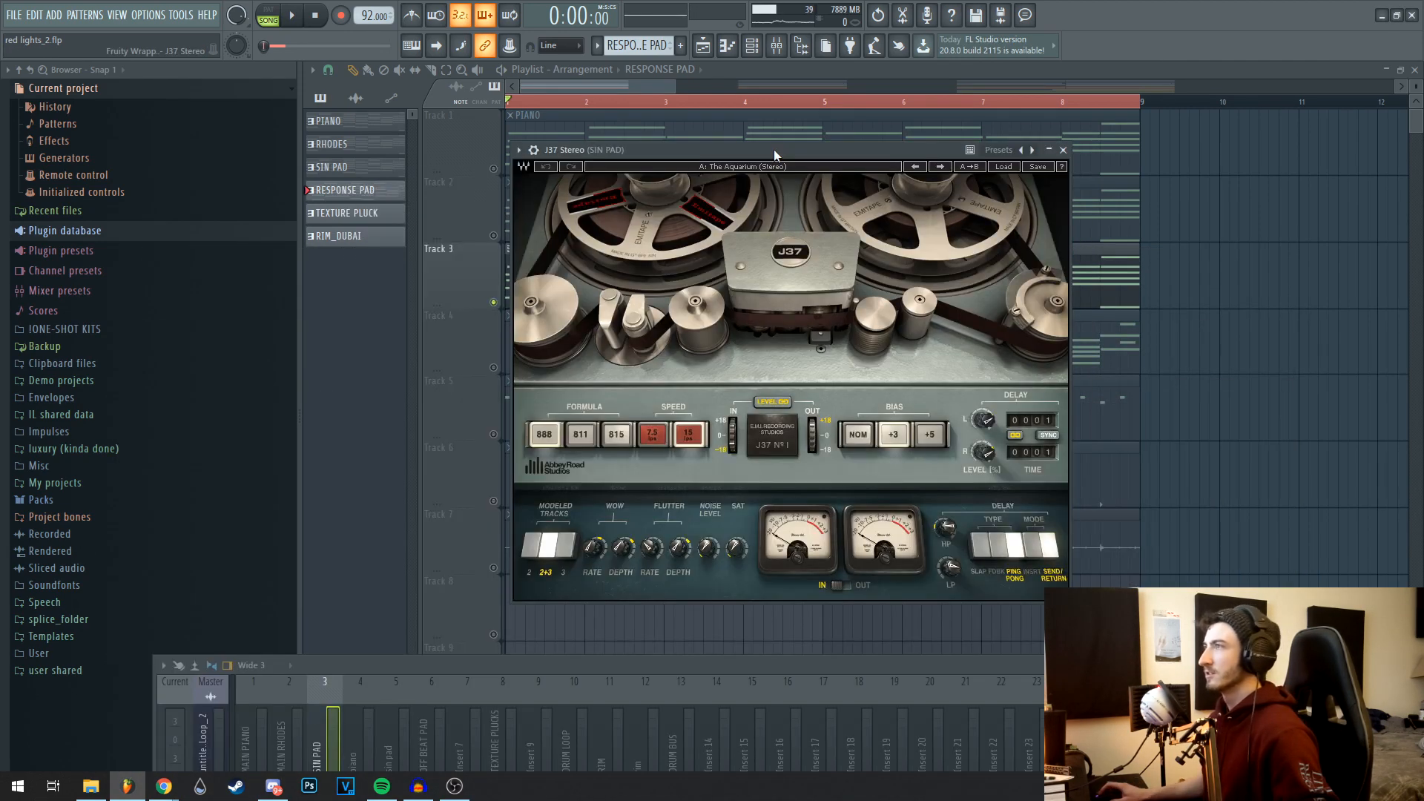
left_click_drag(772, 149, 758, 144)
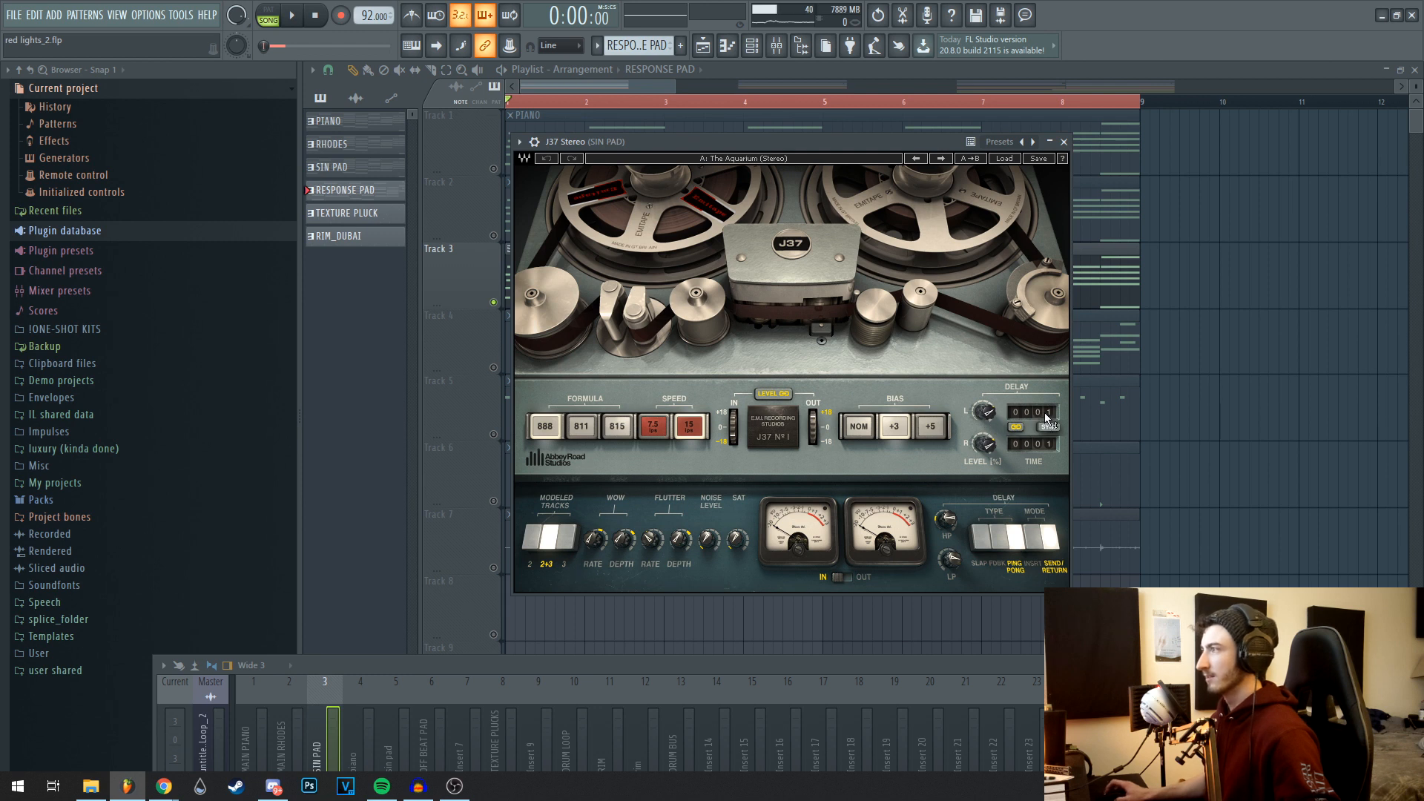
left_click_drag(1031, 443, 1032, 448)
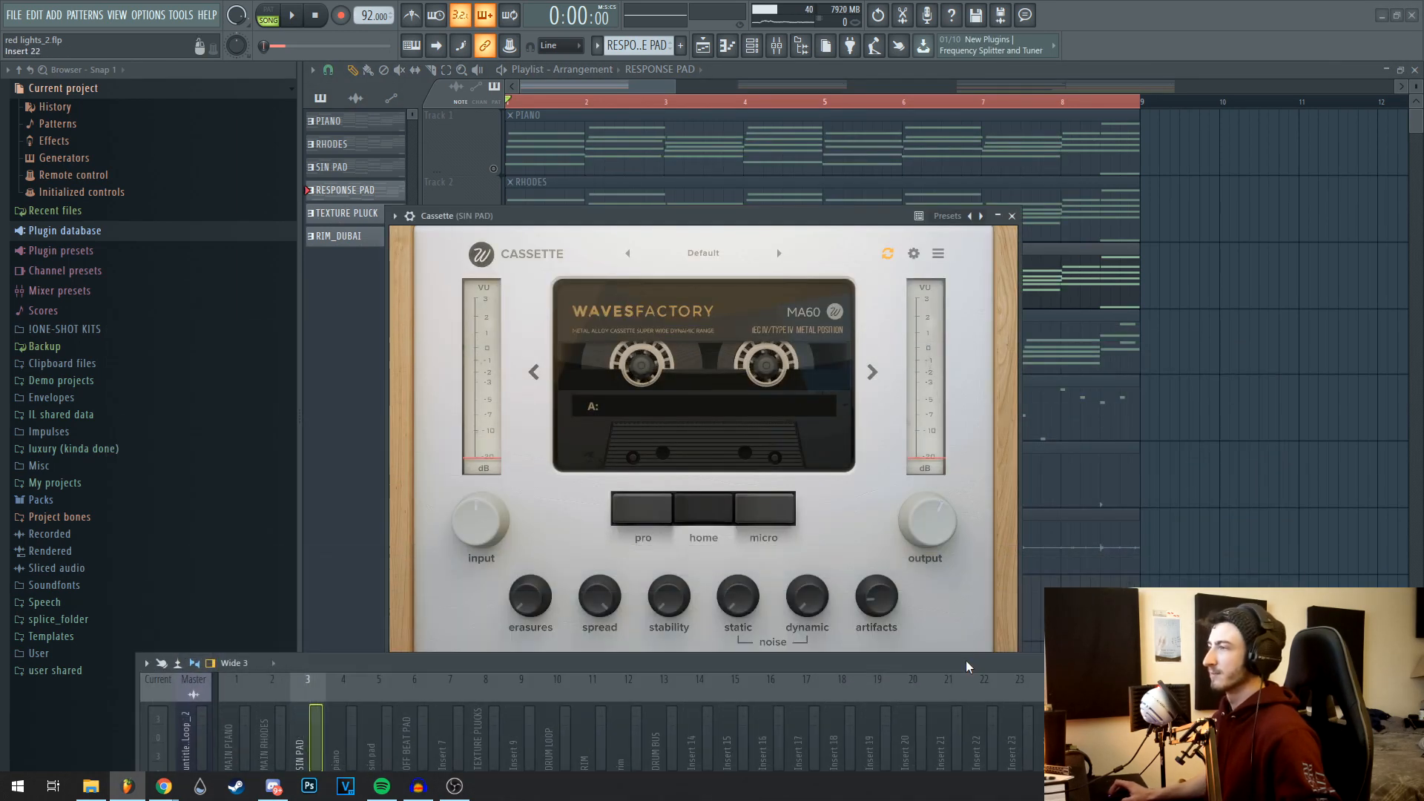
left_click_drag(965, 666, 958, 693)
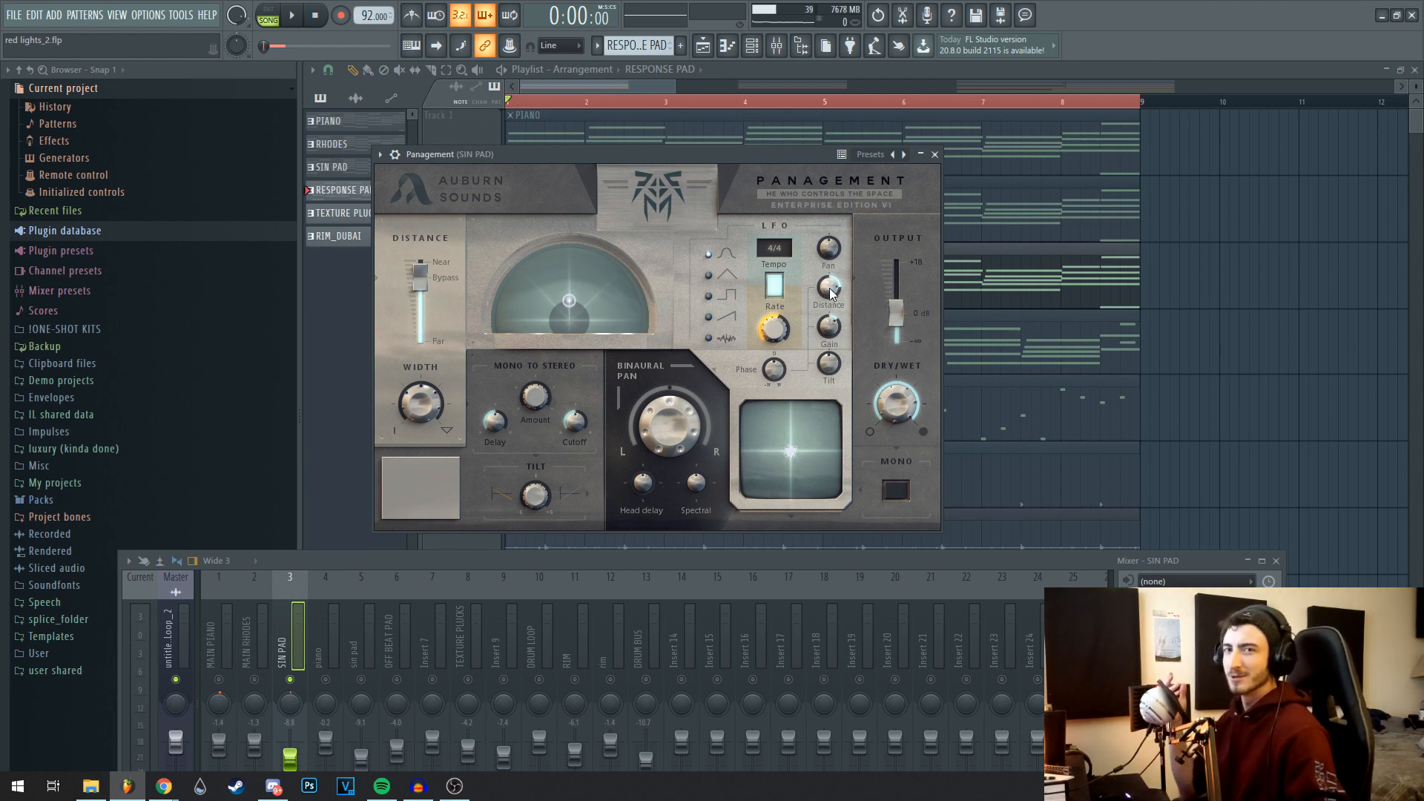
left_click_drag(571, 562, 663, 376)
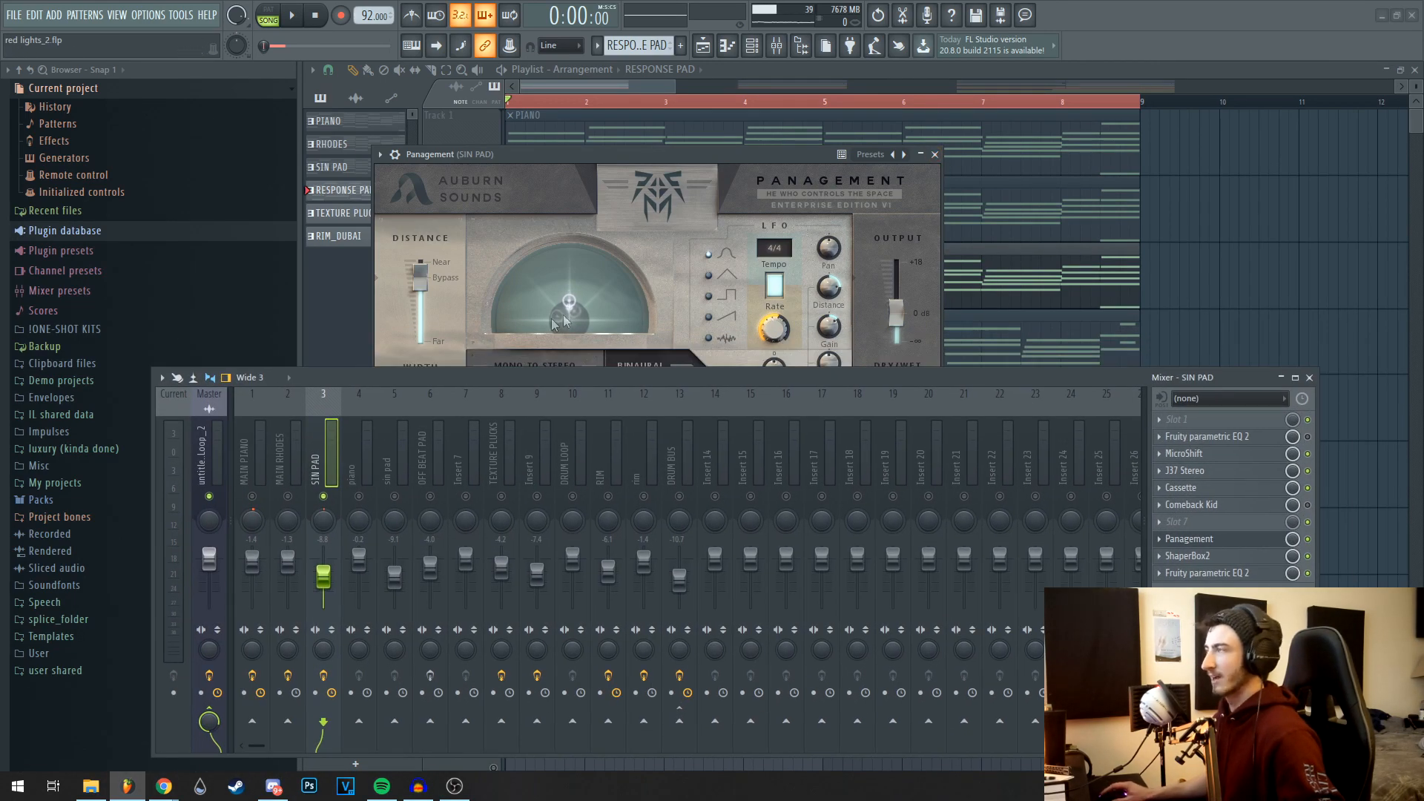
Examine the ShaperBox2 volume and width shaping and the Fruity parametric EQ 2 curve on the SIN PAD mixer track.
left_click(935, 154)
left_click(1194, 556)
left_click_drag(901, 371, 914, 557)
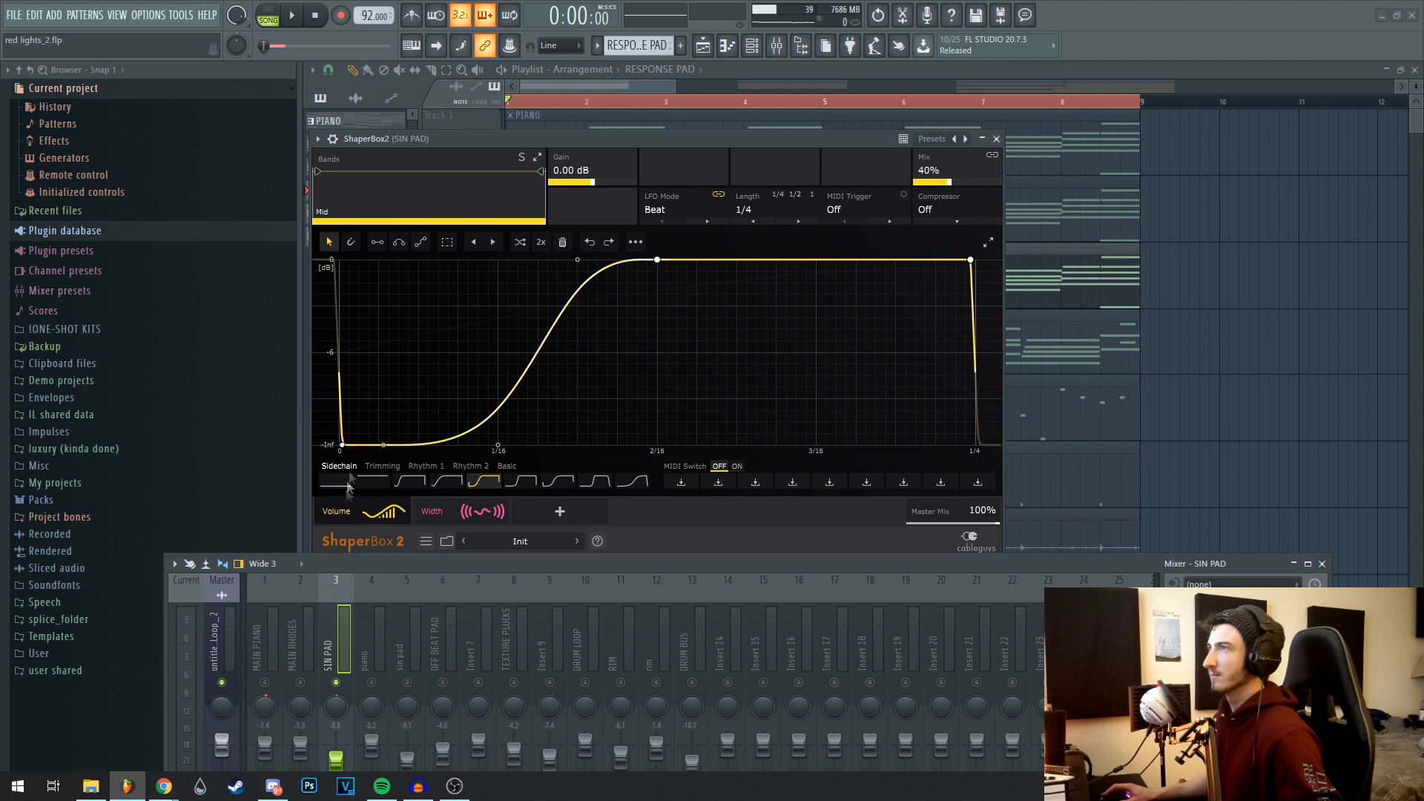
left_click_drag(640, 141, 658, 114)
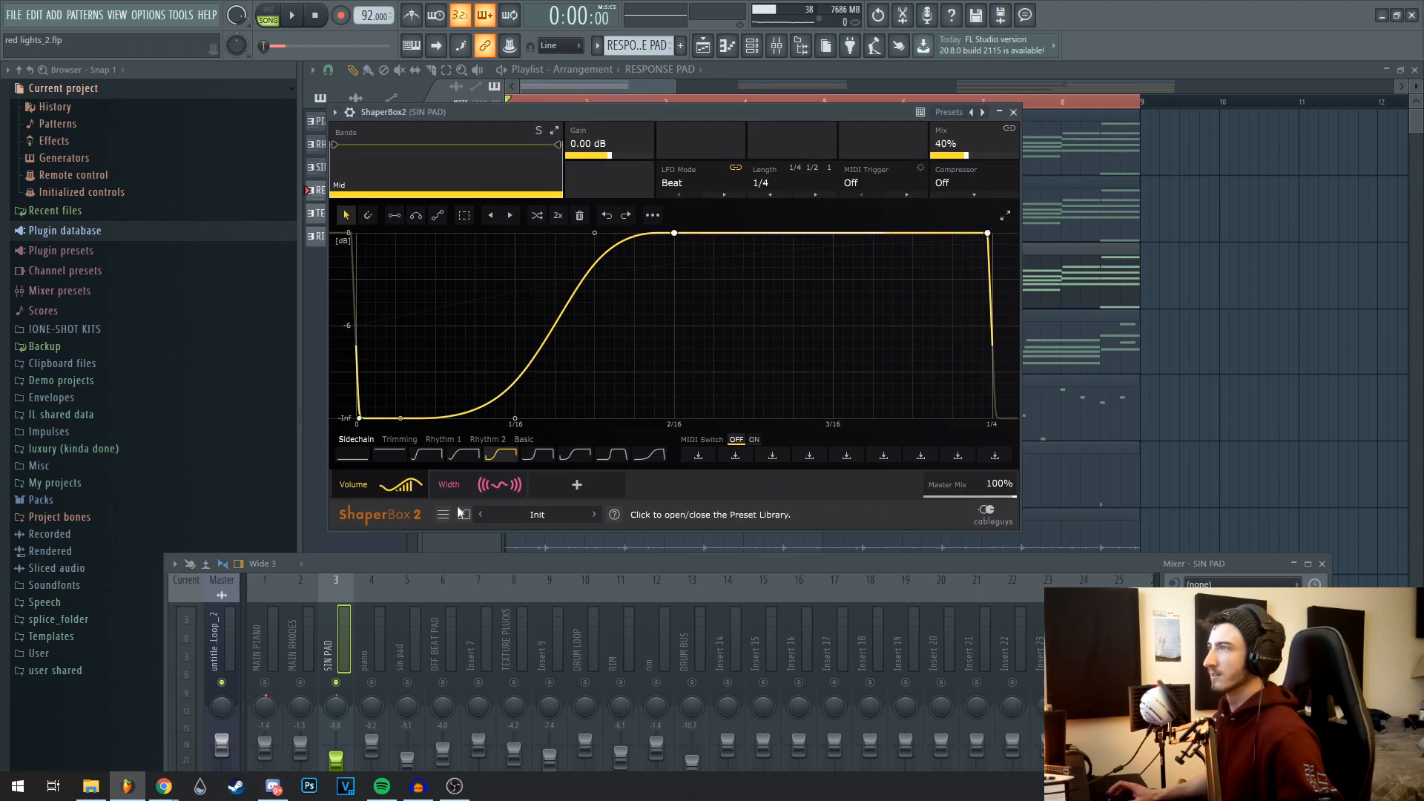
left_click(466, 488)
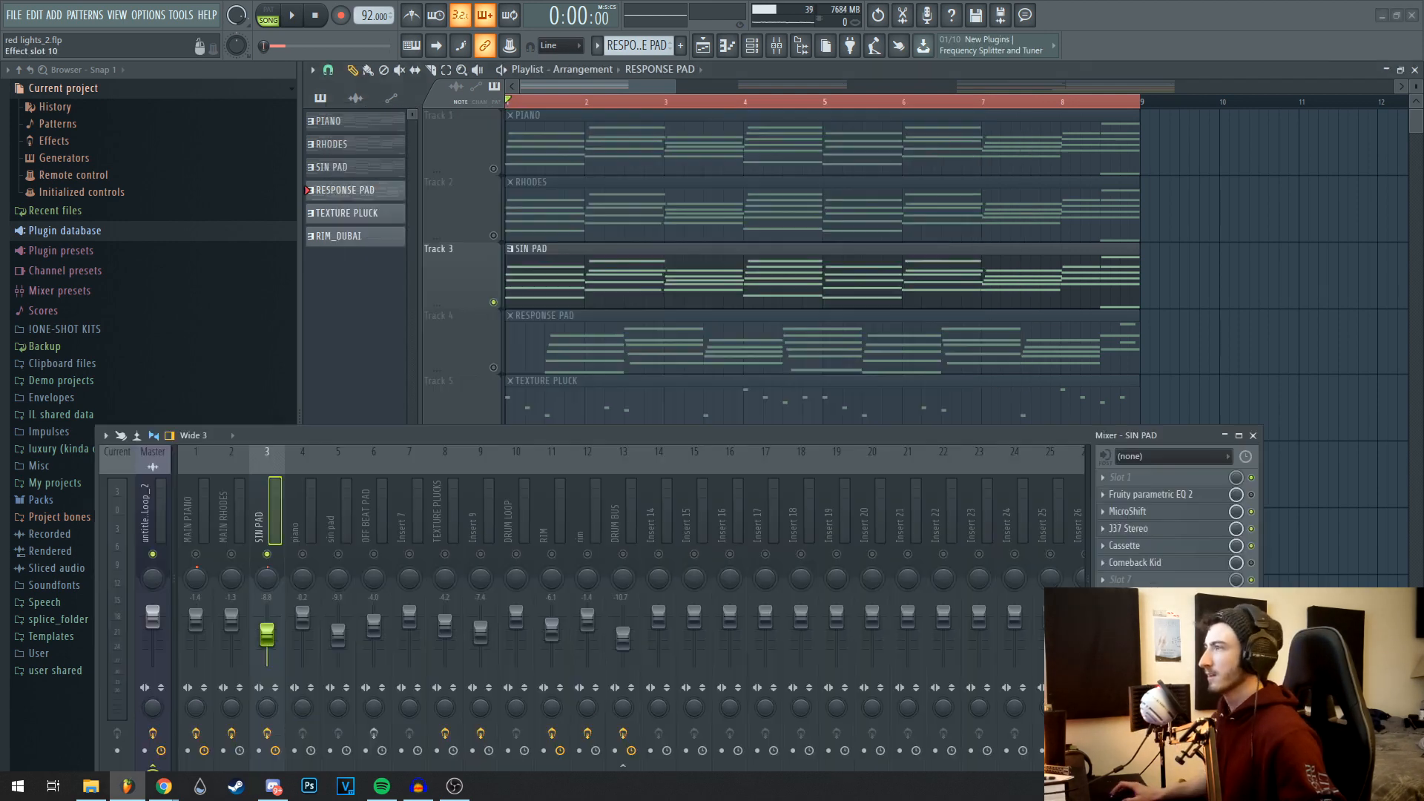
left_click(1150, 494)
left_click_drag(886, 436, 907, 562)
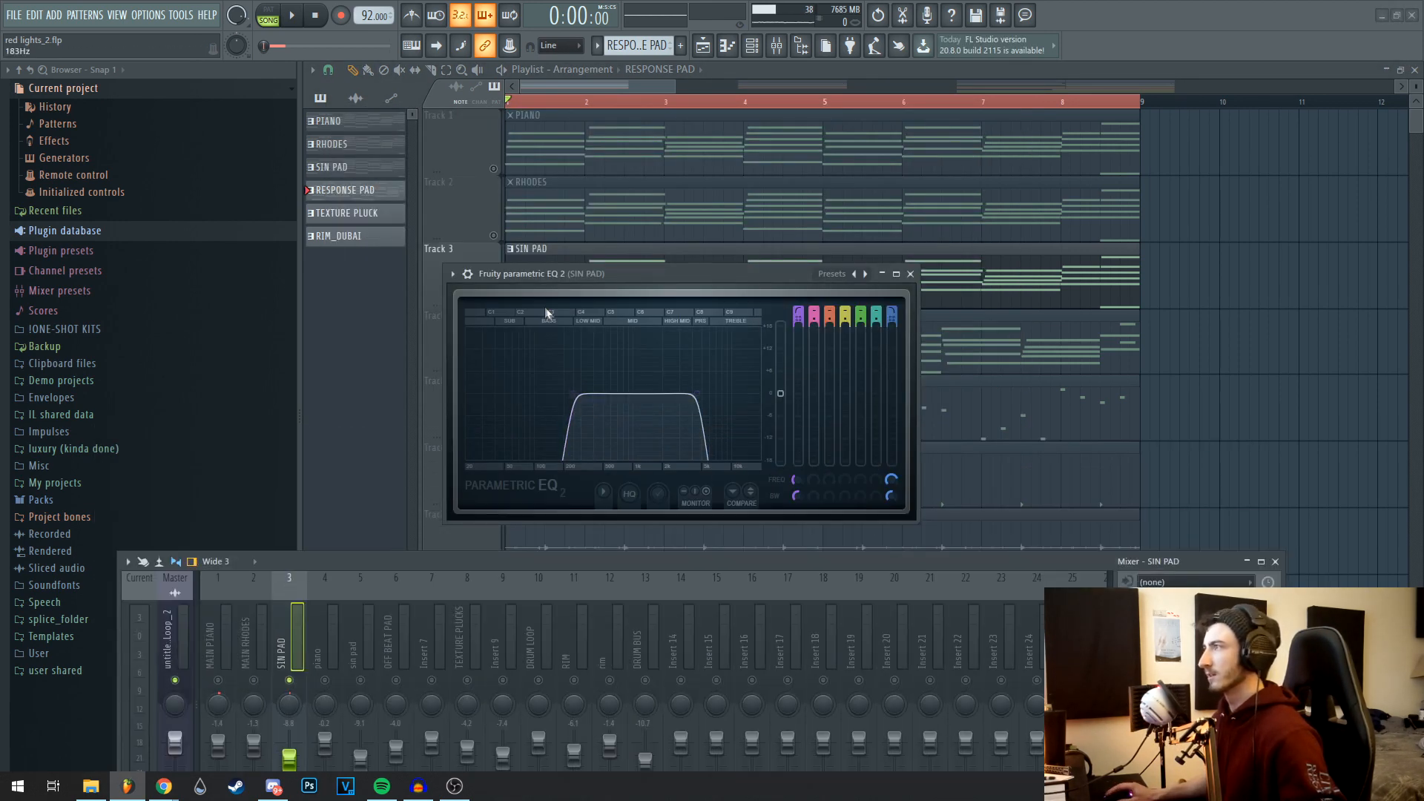
left_click(911, 274)
Play the soloed SIN PAD track and stop playback.
left_click_drag(831, 558, 929, 224)
key("space")
left_click_drag(581, 229, 571, 434)
key("space")
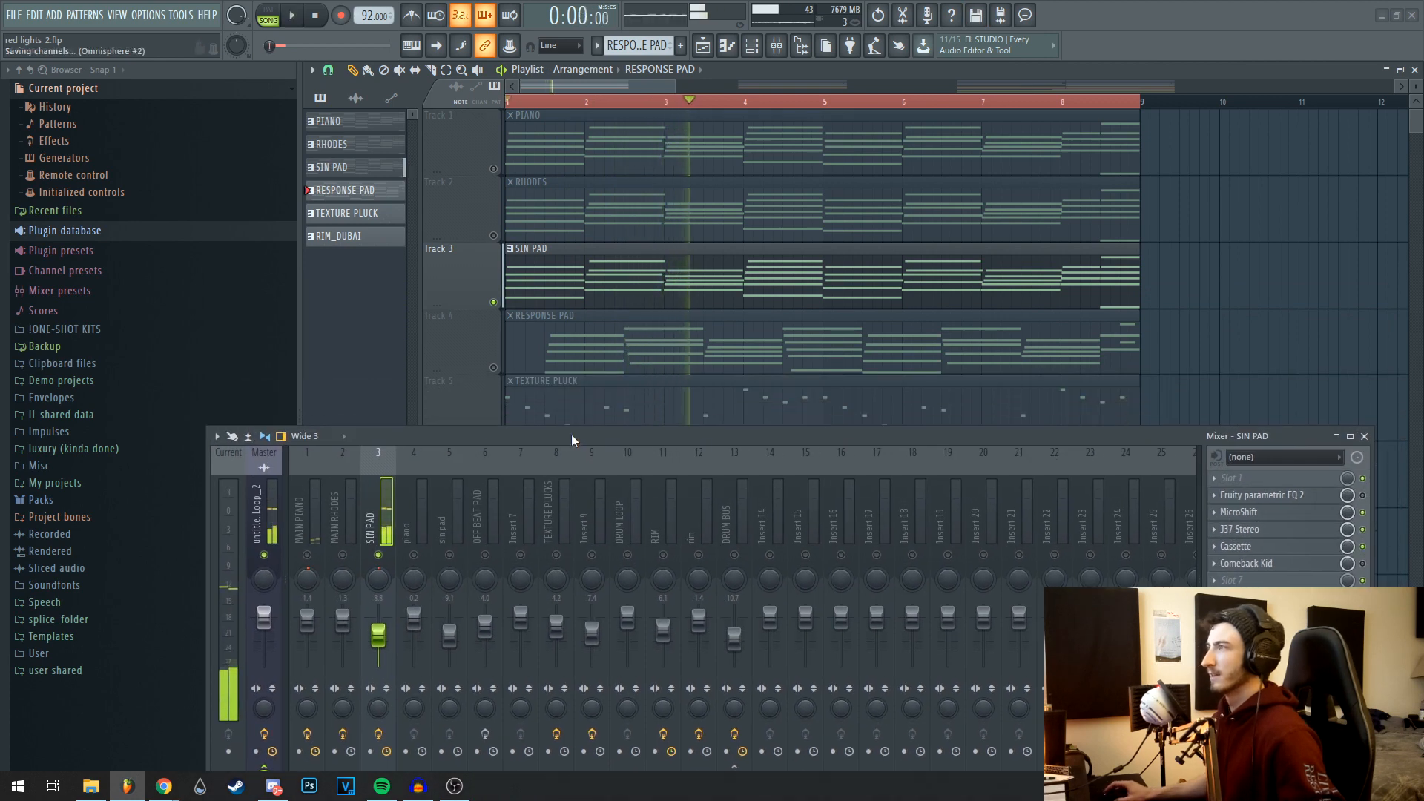
Unmute the PIANO, RHODES and RESPONSE PAD tracks alongside the SIN PAD.
scroll(1170, 223, "down", 1)
scroll(1171, 223, "down", 2)
left_click(493, 161)
left_click(493, 217)
left_click(493, 335)
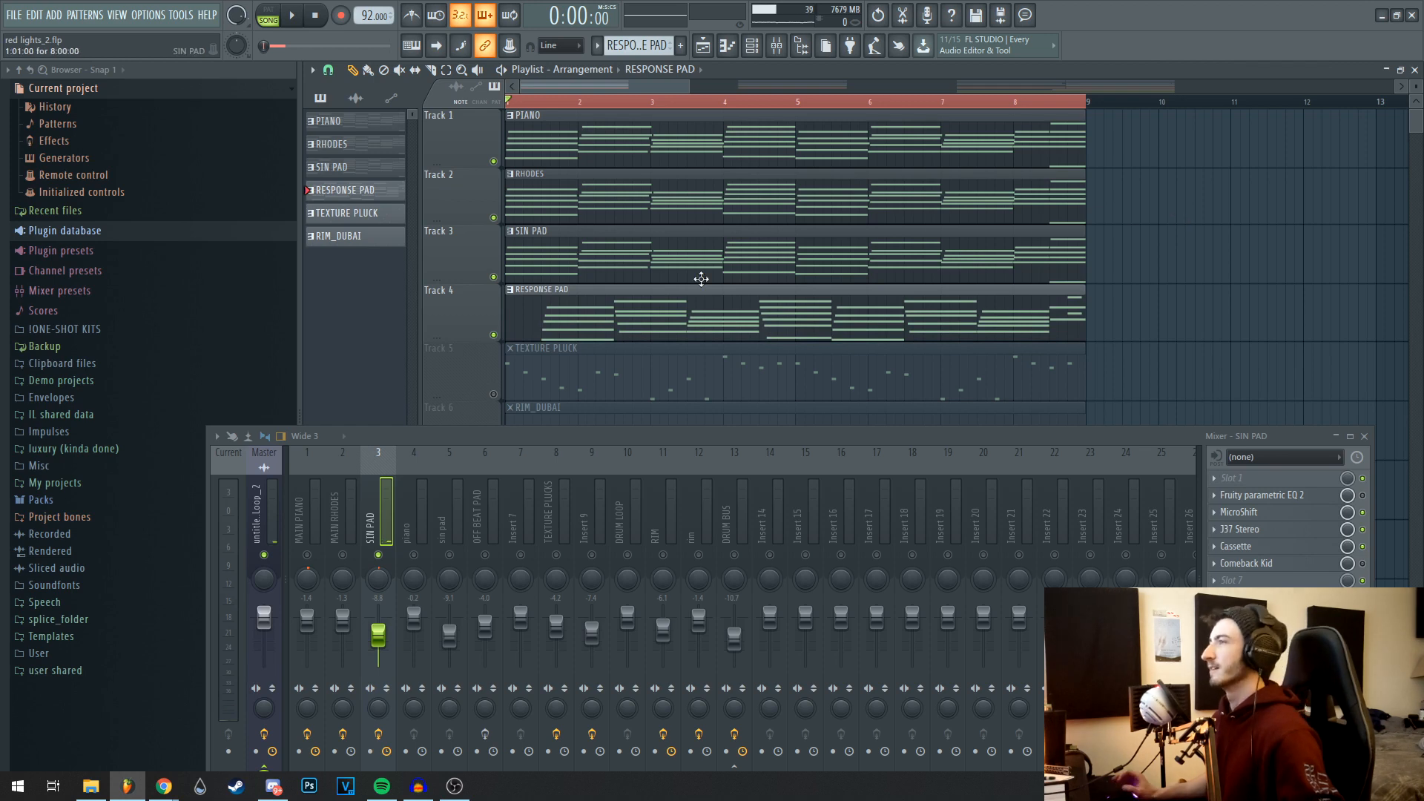
Look over the rendered audio clips starting at bar 17, and solo the TEXTURE PLUCK track.
scroll(546, 260, "right", 5)
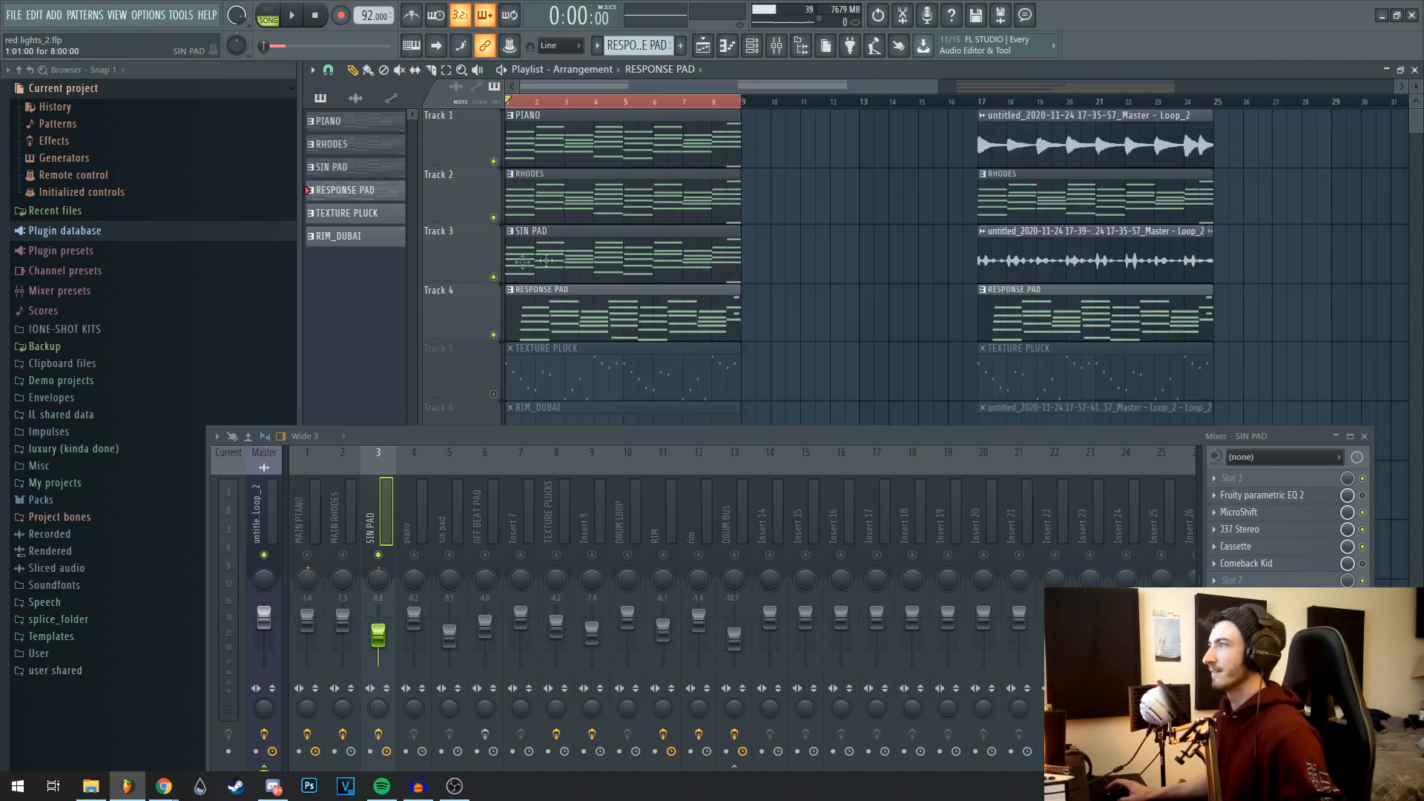
left_click_drag(664, 263, 1326, 259)
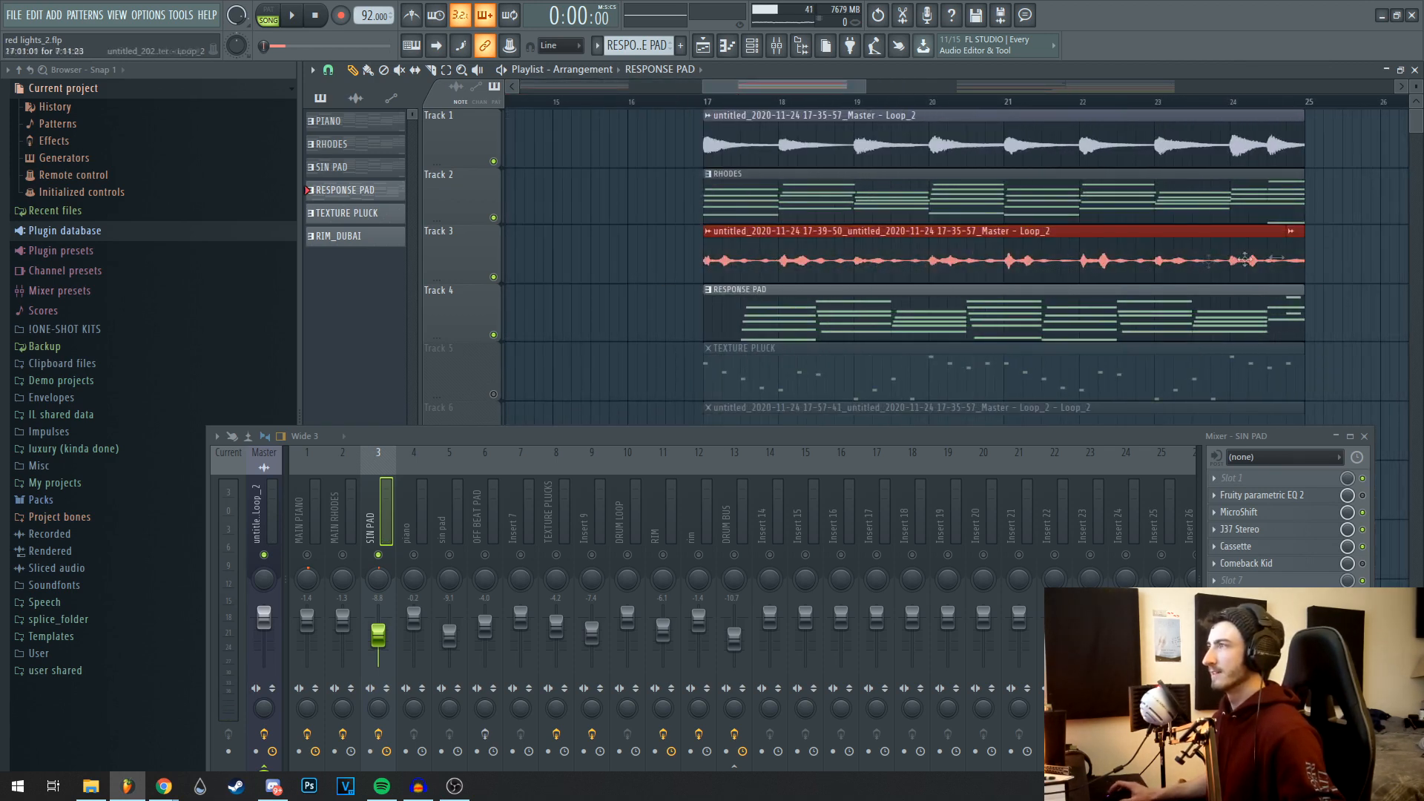
scroll(665, 262, "up", 4)
scroll(709, 261, "down", 5)
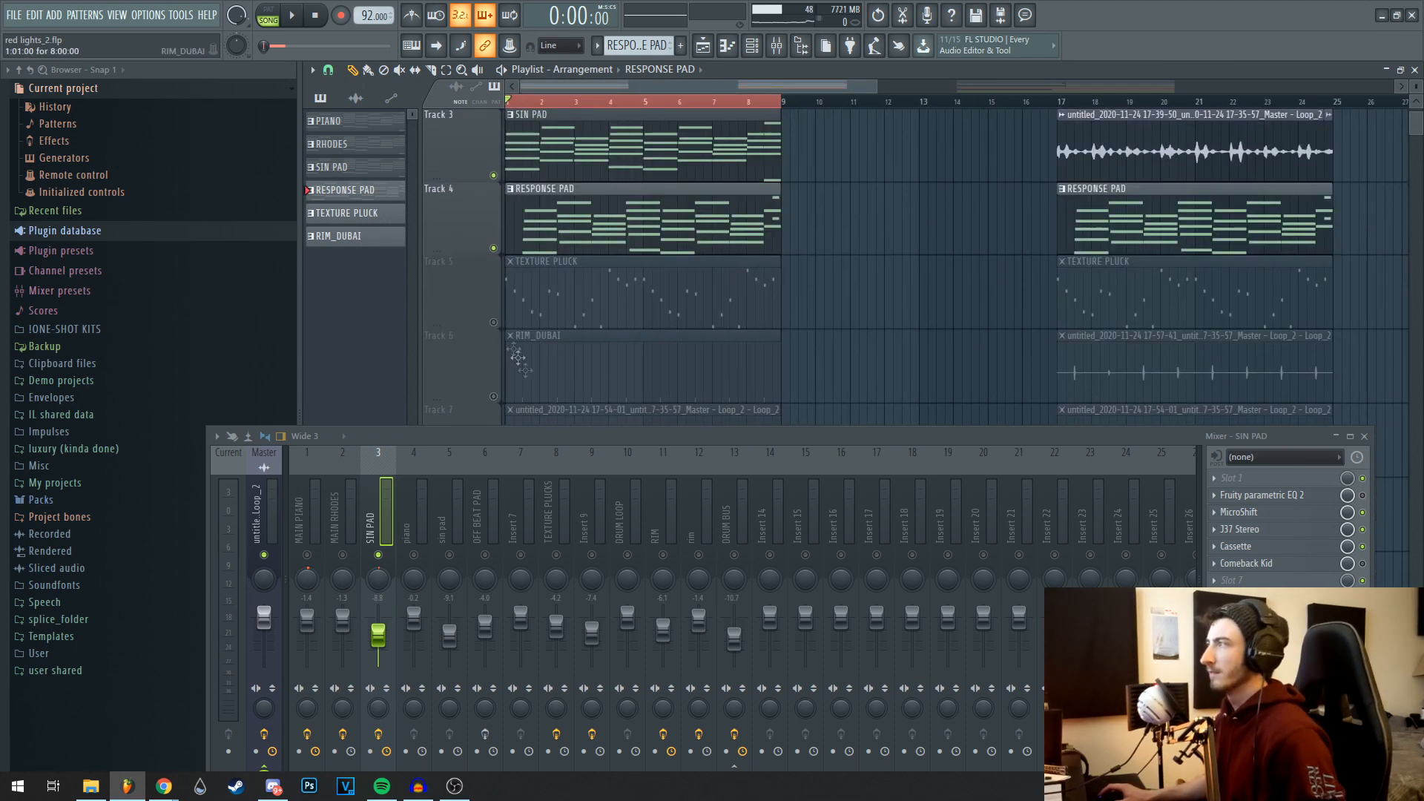
scroll(880, 313, "up", 1)
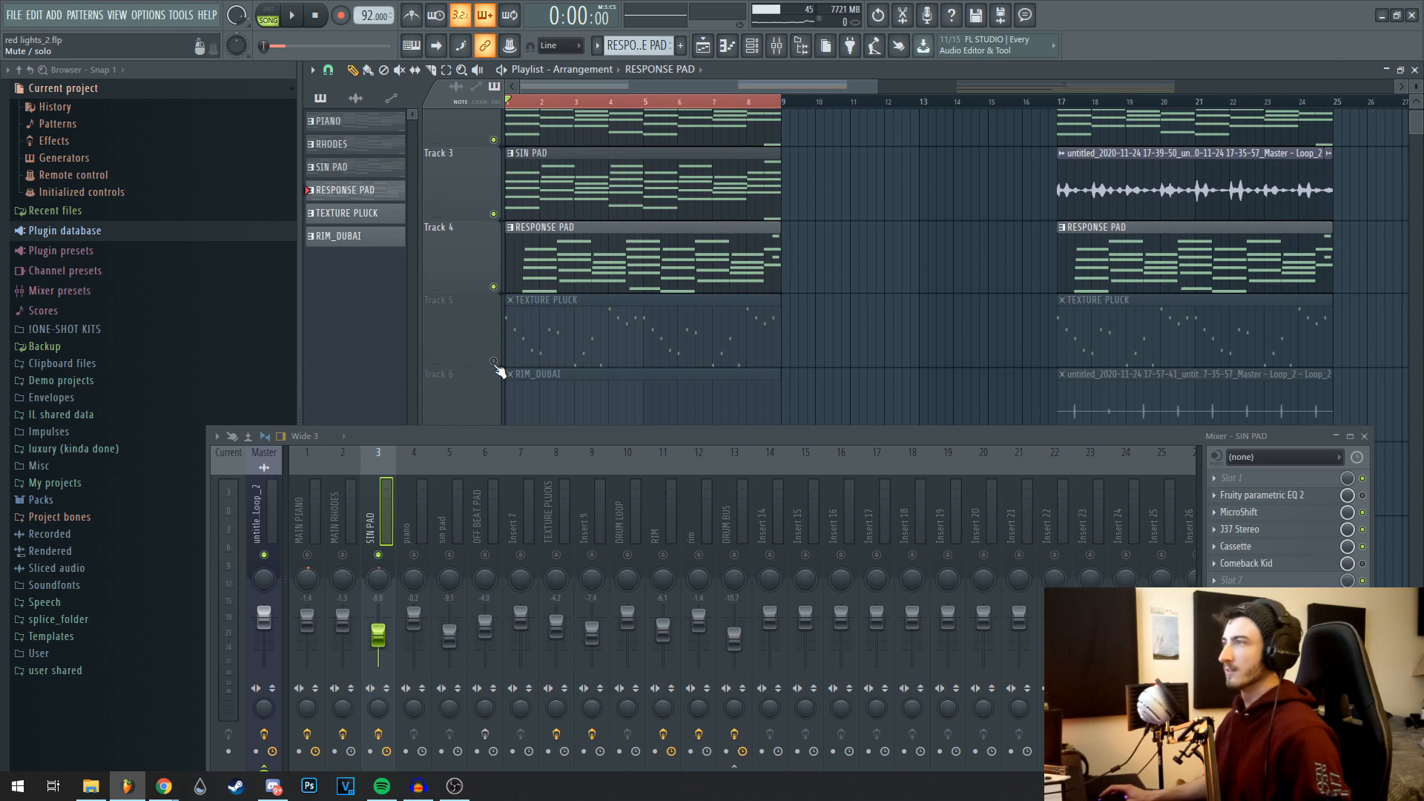
left_click(493, 361)
right_click(493, 361)
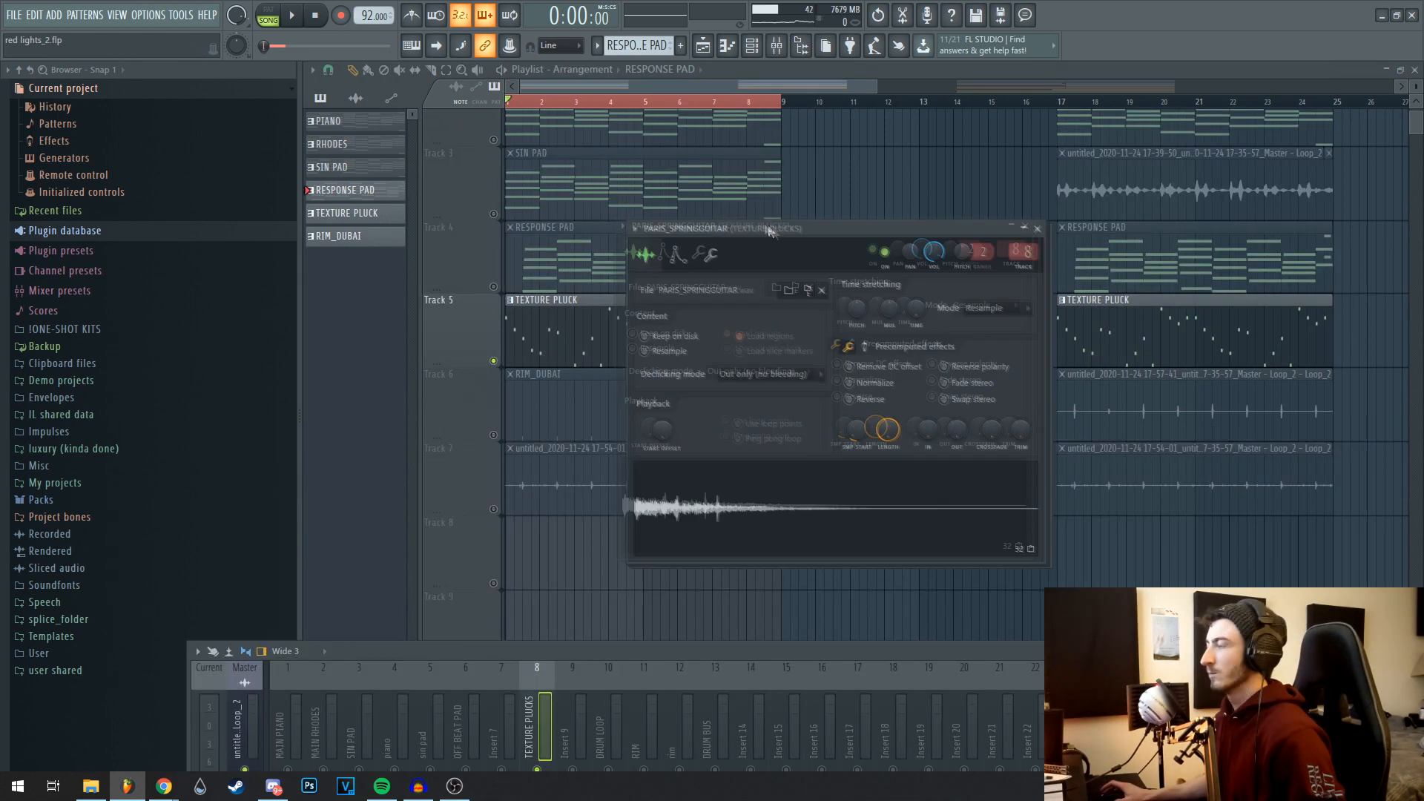
Audition the PARIS_SPRINGGUITAR sample used for the texture pluck and play its note pattern in the piano roll.
left_click_drag(767, 226, 789, 240)
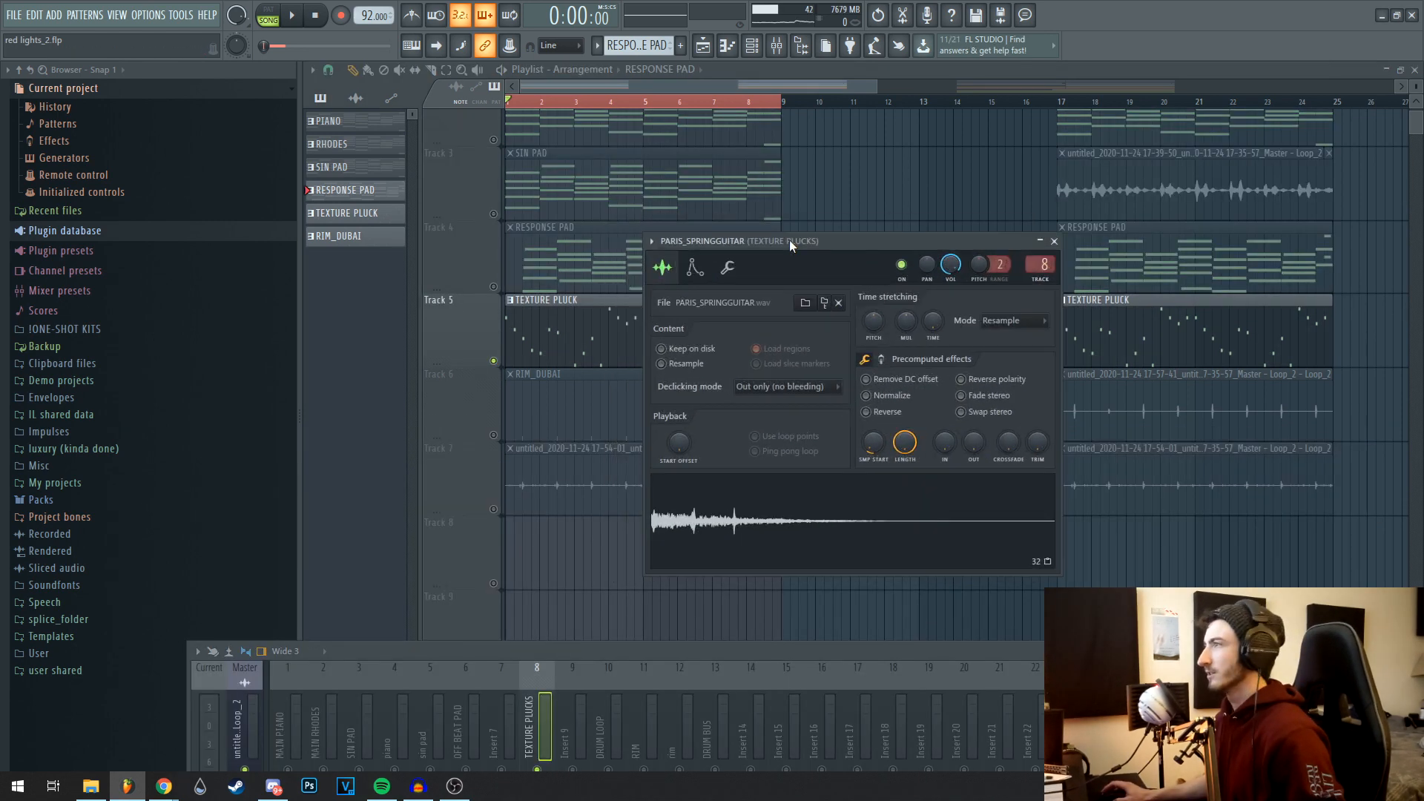
left_click(806, 521)
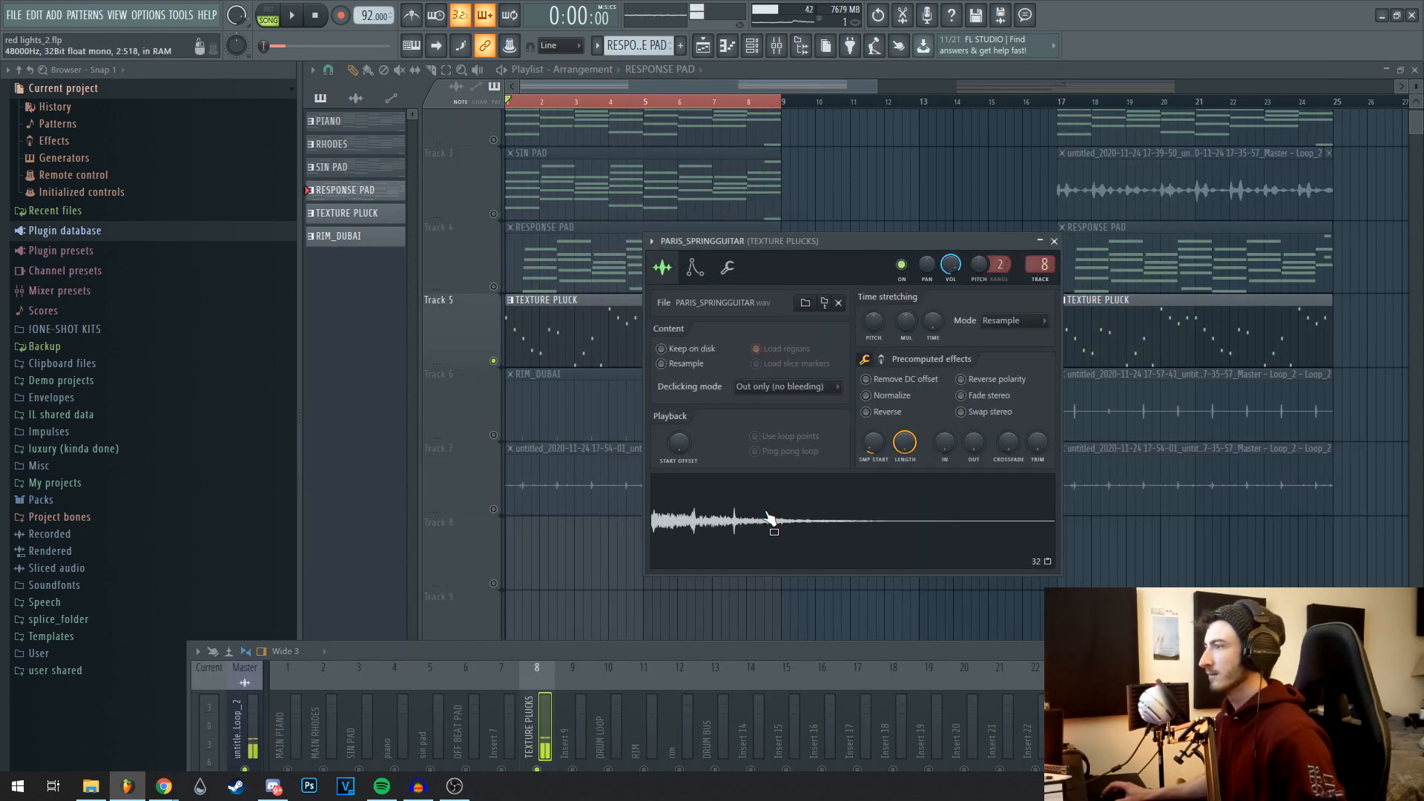
left_click_drag(741, 648, 786, 568)
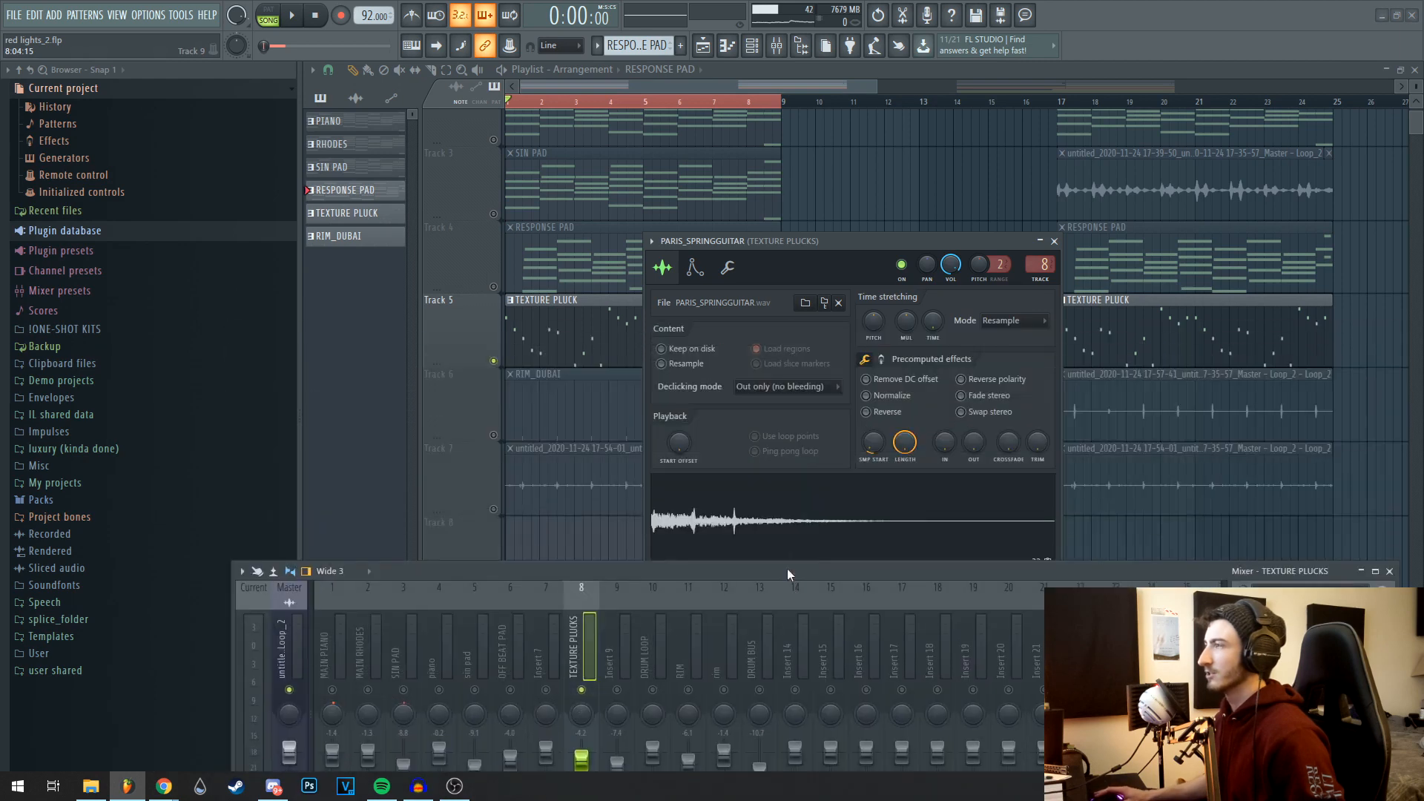
left_click_drag(794, 243, 796, 172)
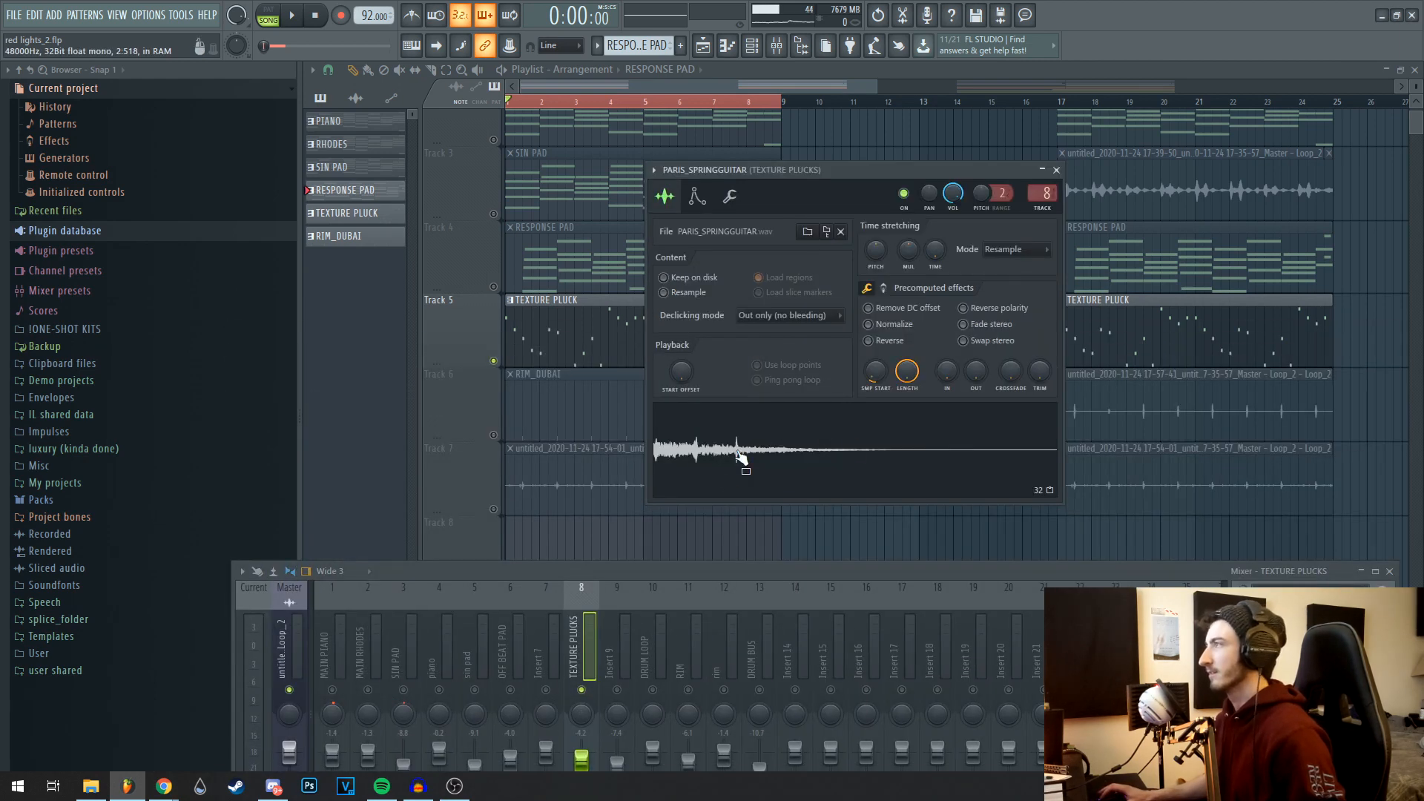
left_click_drag(726, 571, 628, 519)
double_click(565, 321)
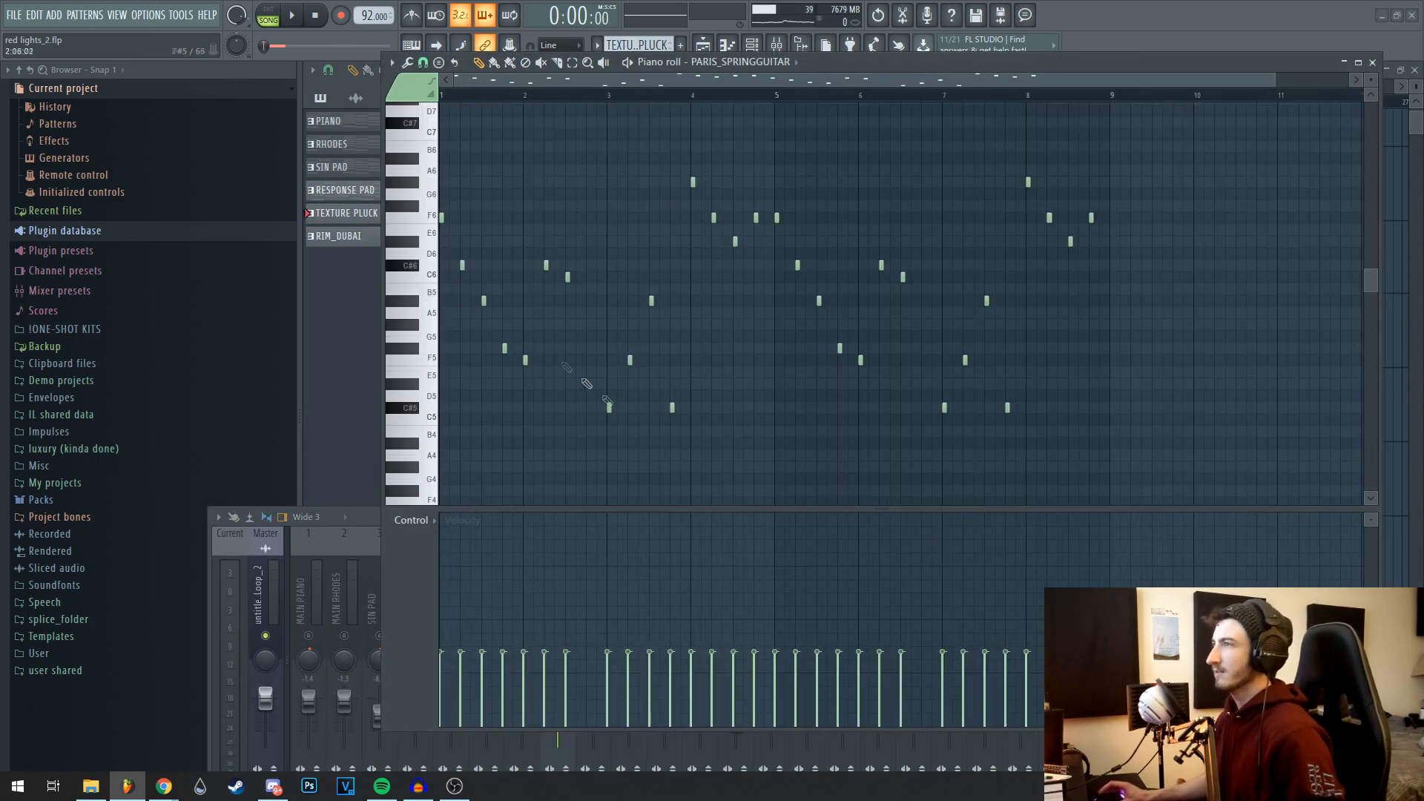
key("space")
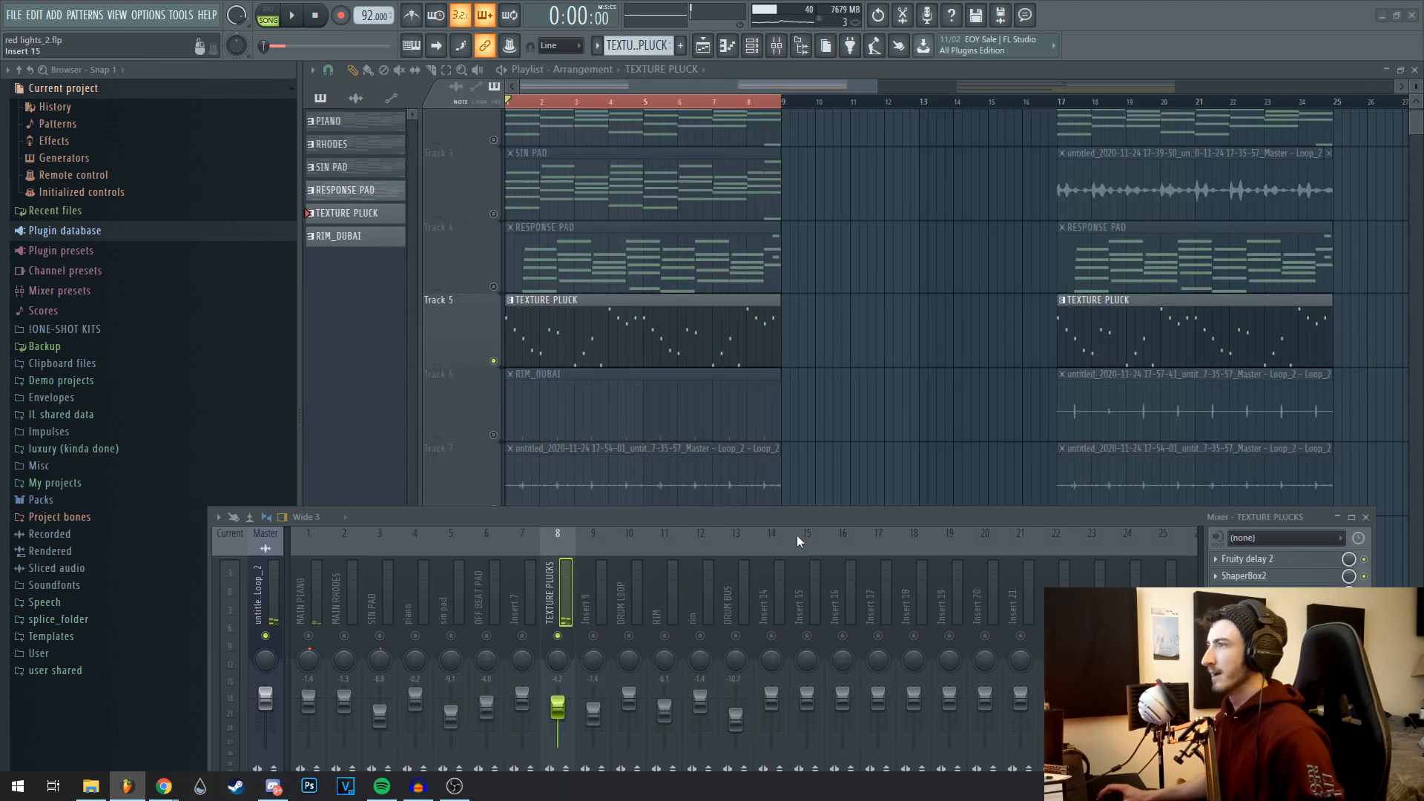
Examine the Fruity delay 2 and the other effect settings on the TEXTURE PLUCKS mixer track.
left_click_drag(802, 518, 781, 293)
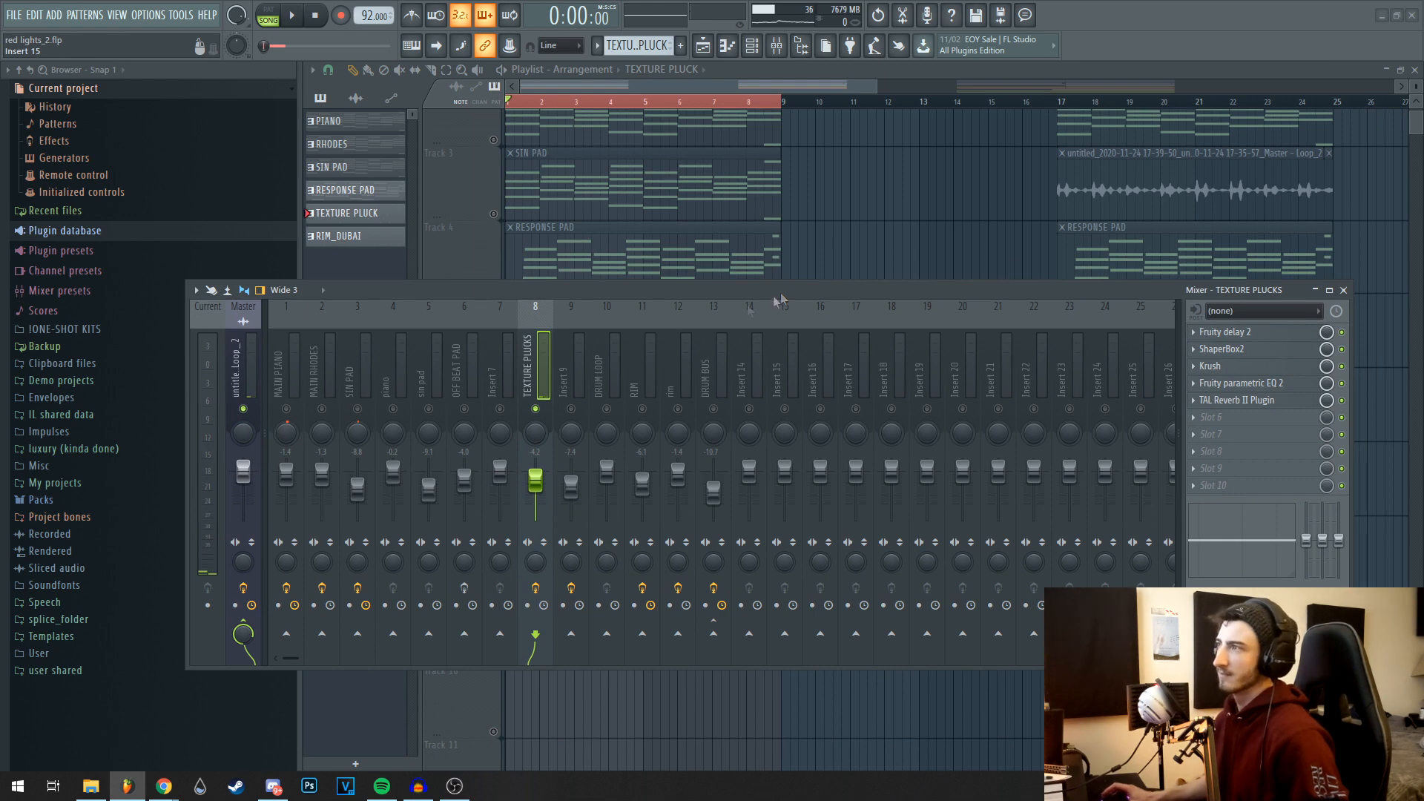
left_click_drag(605, 289, 473, 389)
left_click(1102, 432)
left_click_drag(945, 389, 949, 405)
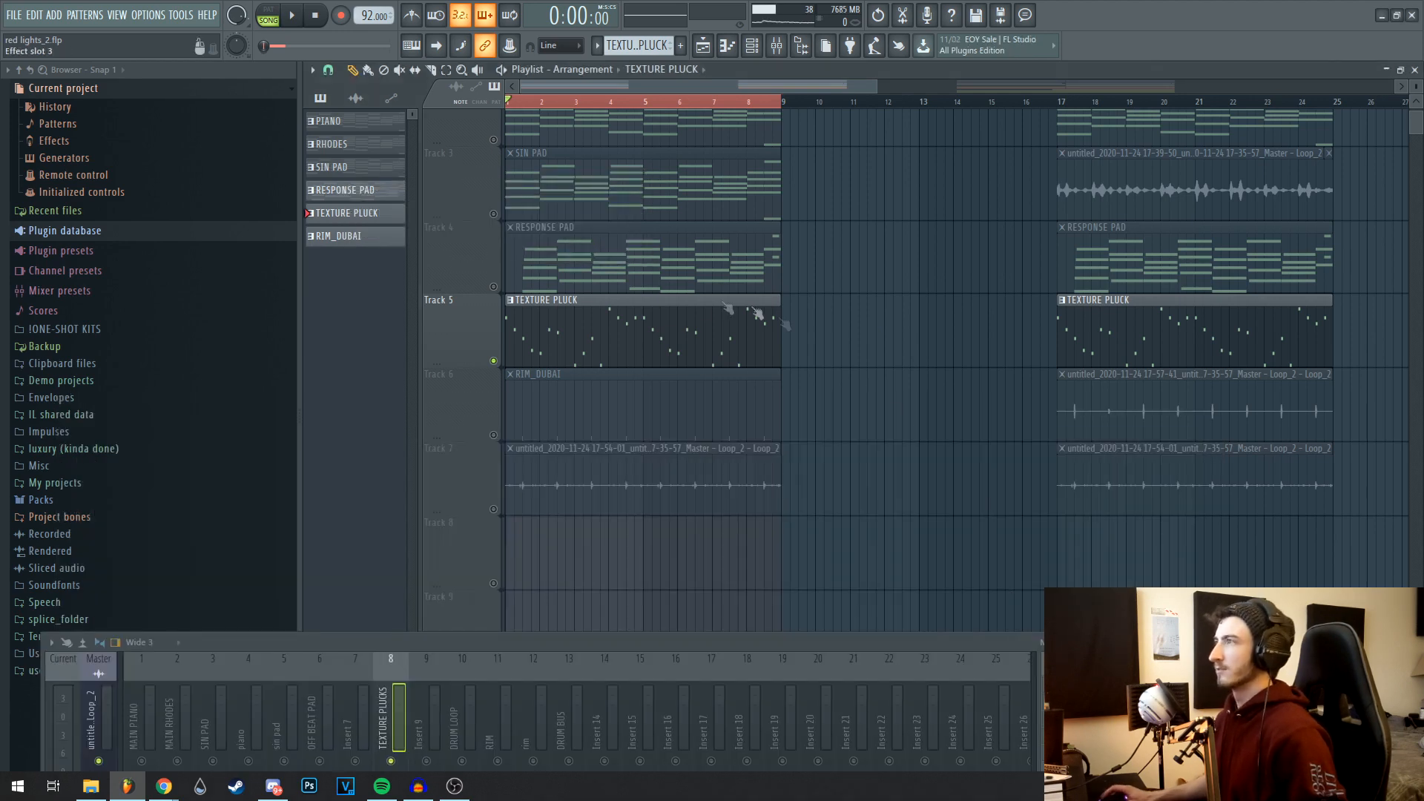
left_click(799, 411)
left_click_drag(680, 213, 717, 249)
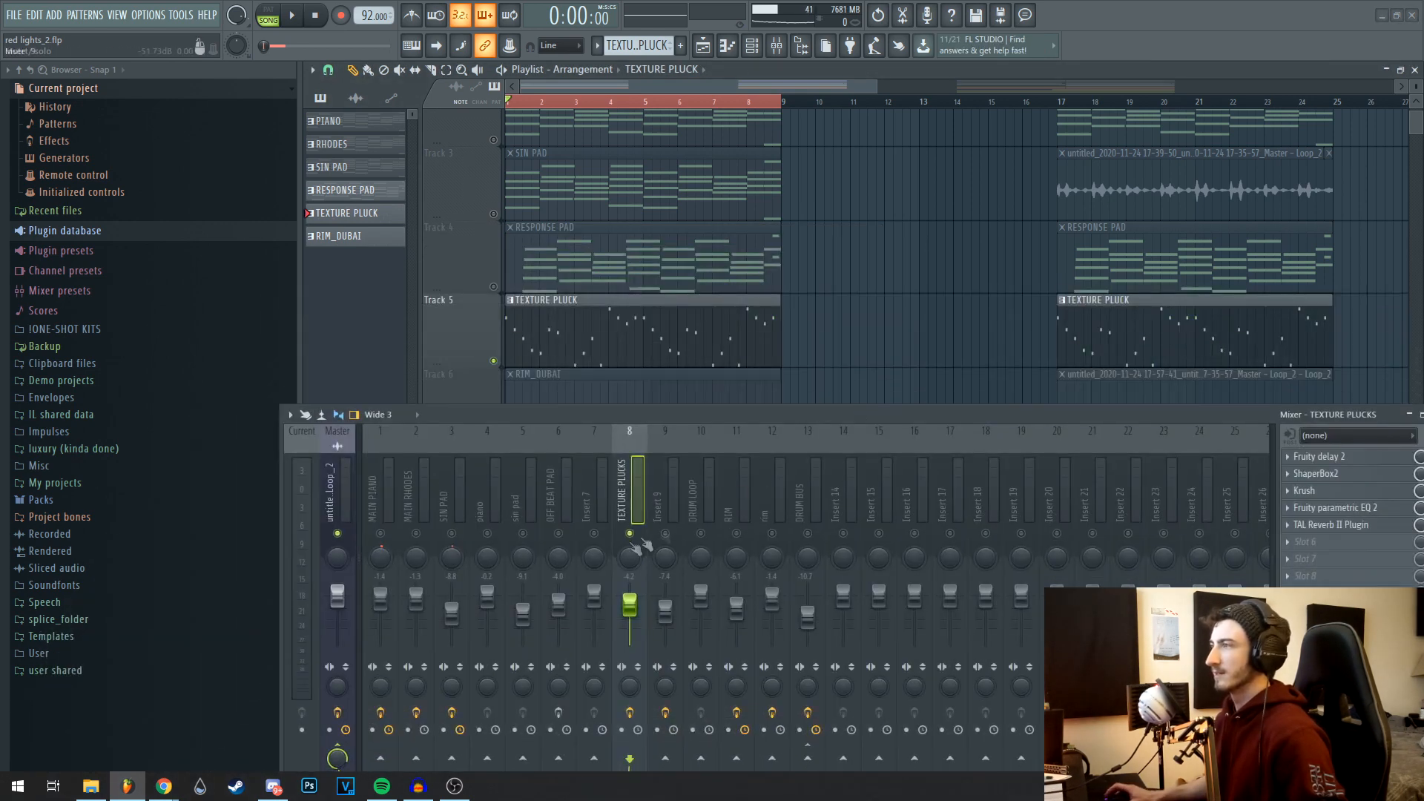
Play the soloed TEXTURE PLUCK track with its effects and stop playback.
scroll(762, 392, "down", 1)
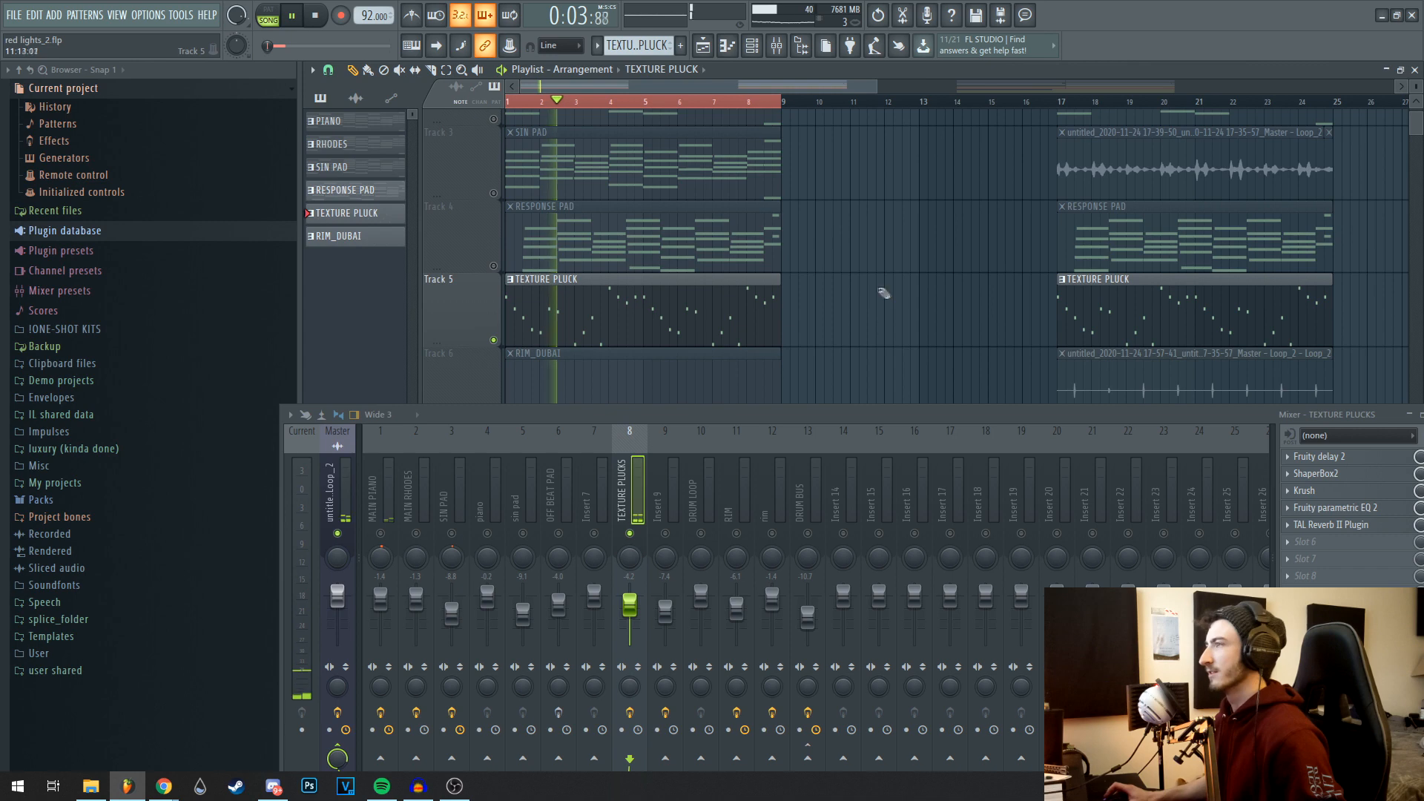
key("space")
left_click_drag(853, 261, 880, 197)
left_click_drag(877, 416, 853, 698)
scroll(860, 351, "up", 1)
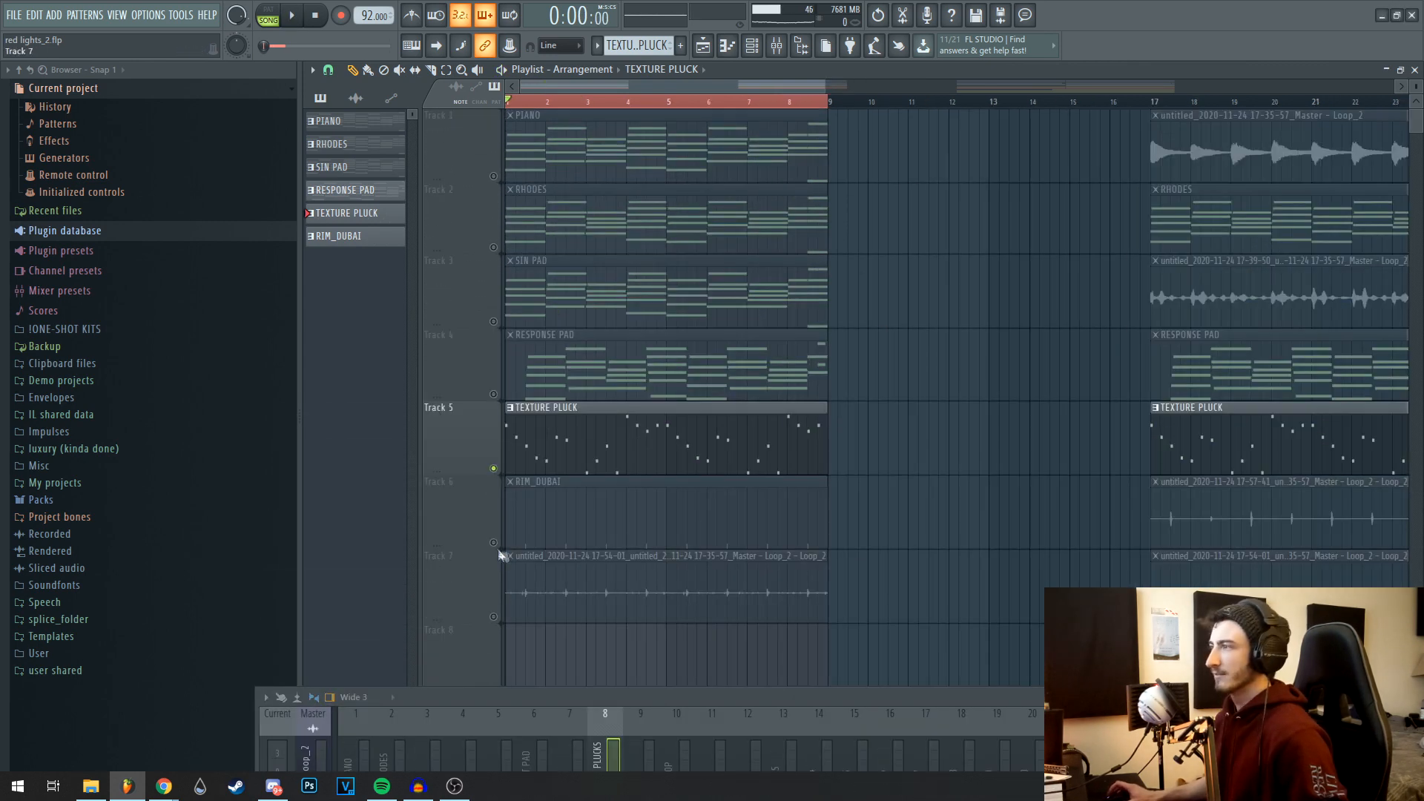
Mute TEXTURE PLUCK and RIM_DUBAI so that only the recorded audio clip on Track 7 is active.
left_click(494, 542)
left_click(494, 616)
scroll(573, 654, "up", 3)
left_click(494, 469)
left_click_drag(569, 579, 626, 433)
left_click(494, 397)
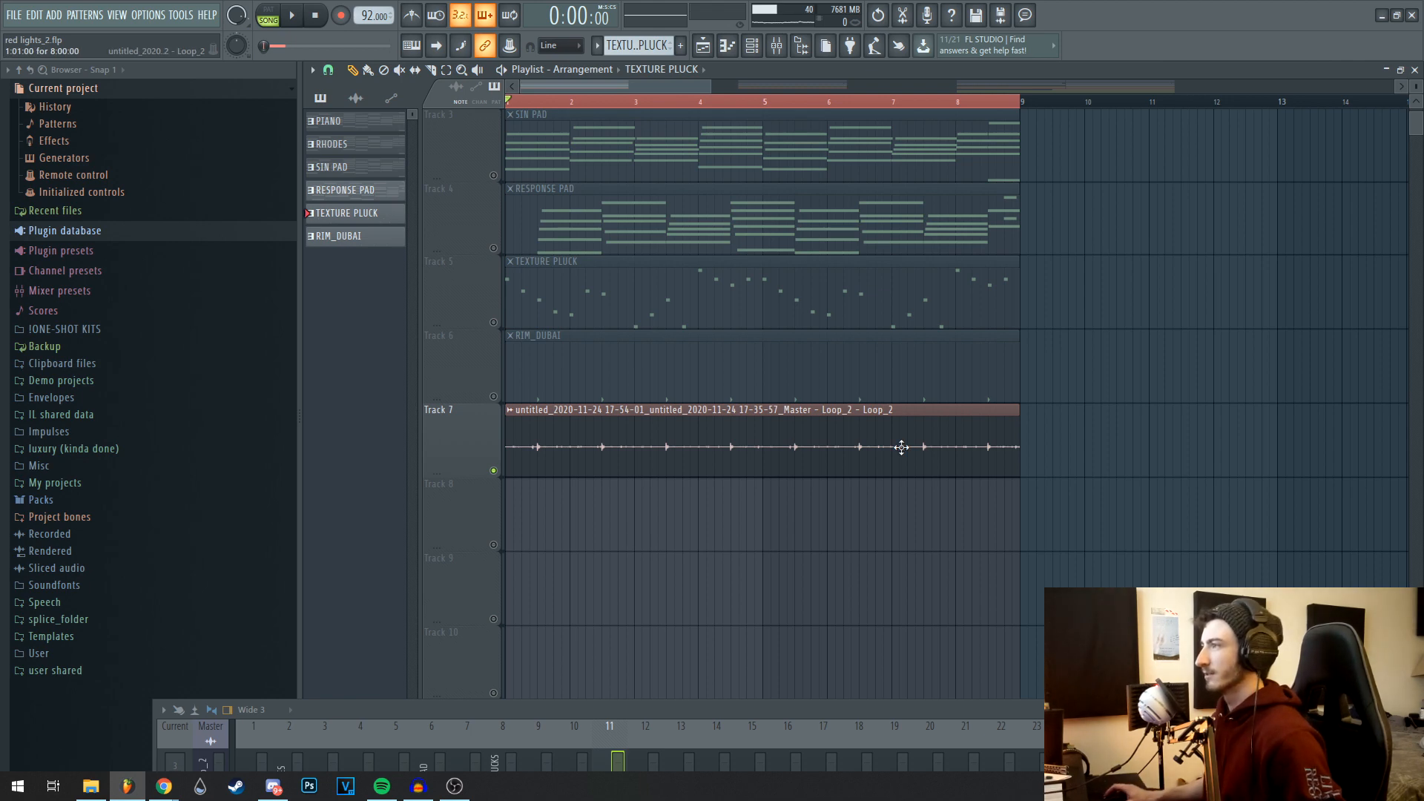
Play the recorded audio clip on Track 7 by itself.
scroll(636, 460, "up", 3)
scroll(636, 460, "up", 3)
scroll(655, 356, "down", 5)
left_click_drag(655, 356, 809, 442)
scroll(718, 528, "up", 2)
key("space")
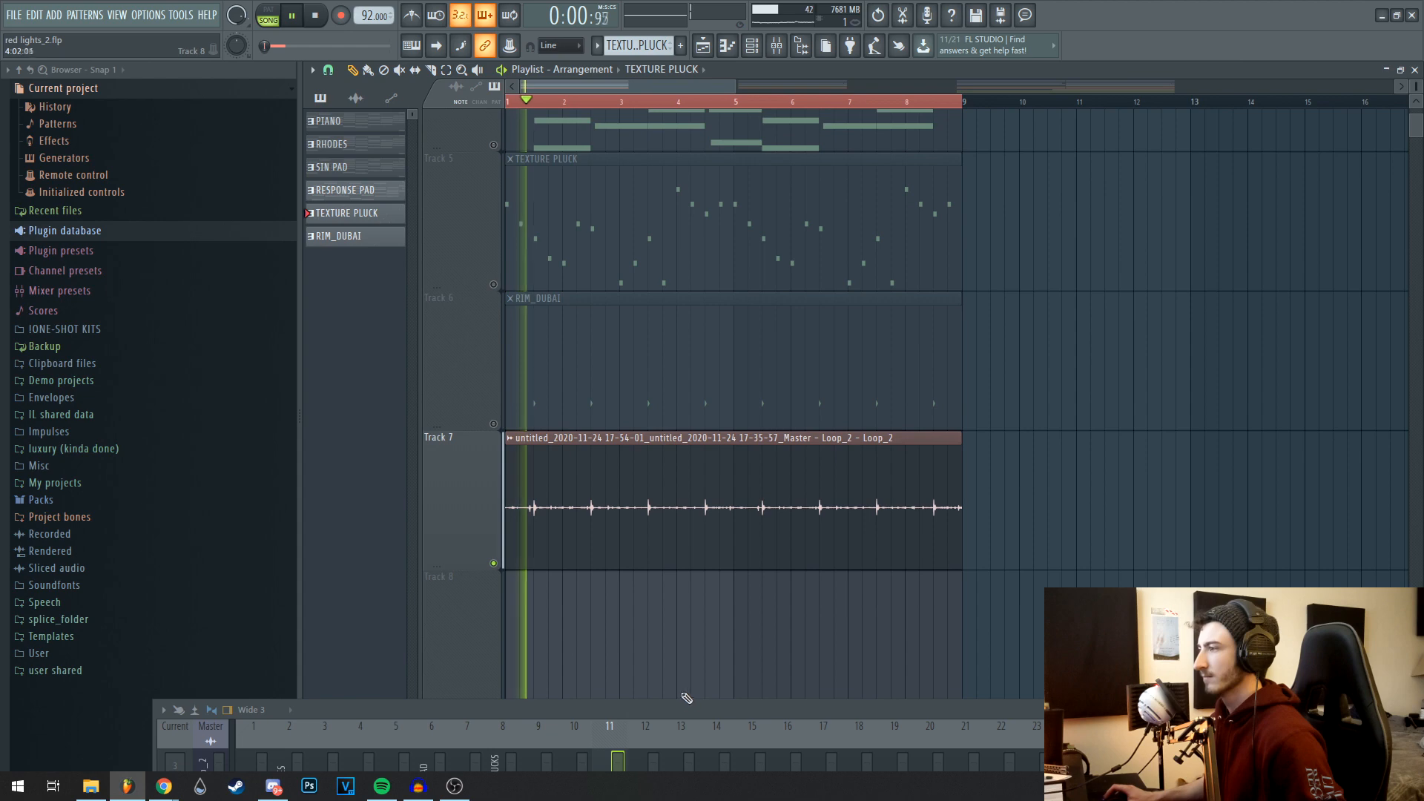
left_click_drag(679, 709, 654, 316)
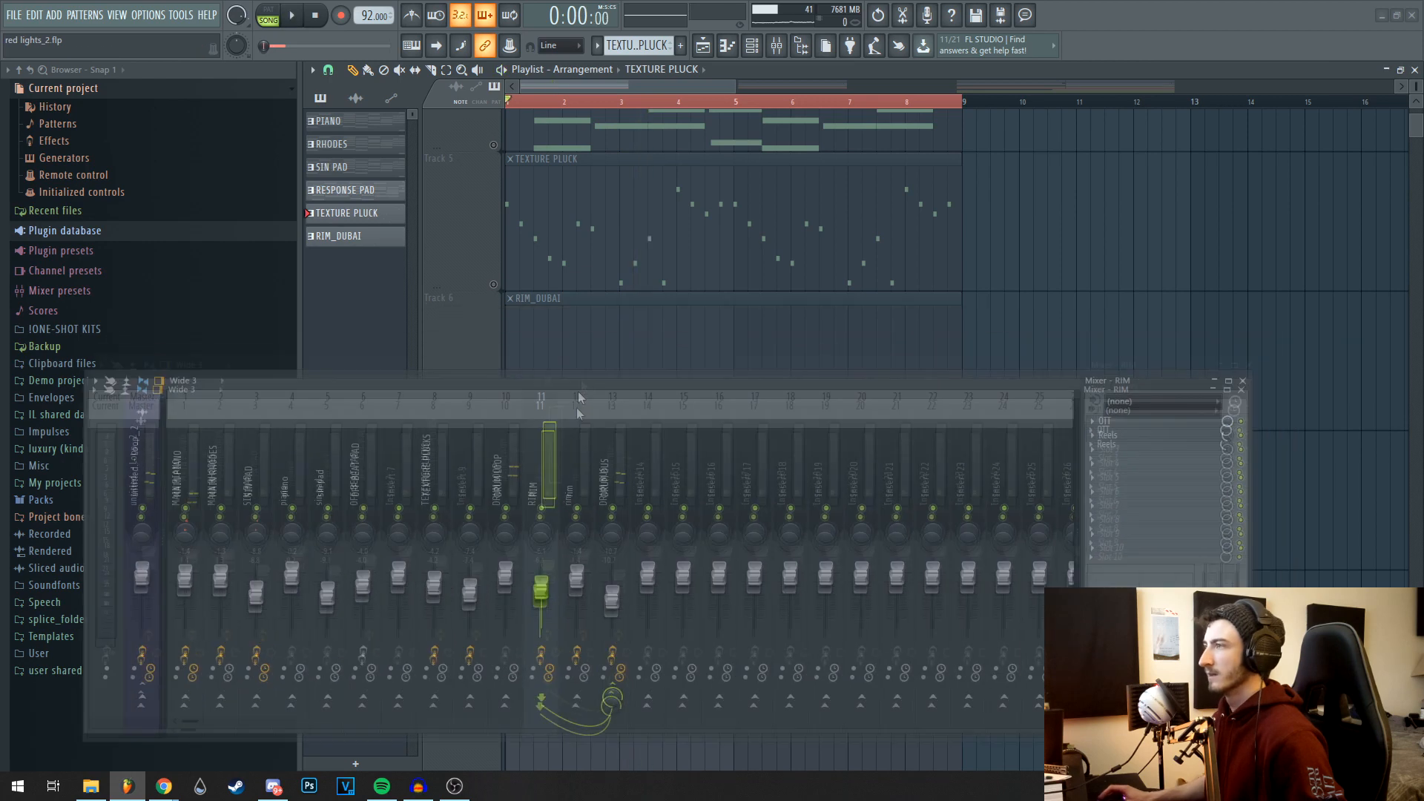
Unmute the RIM_DUBAI track, play it together with the Track 7 audio clip and stop playback.
left_click_drag(581, 413, 620, 562)
left_click(493, 424)
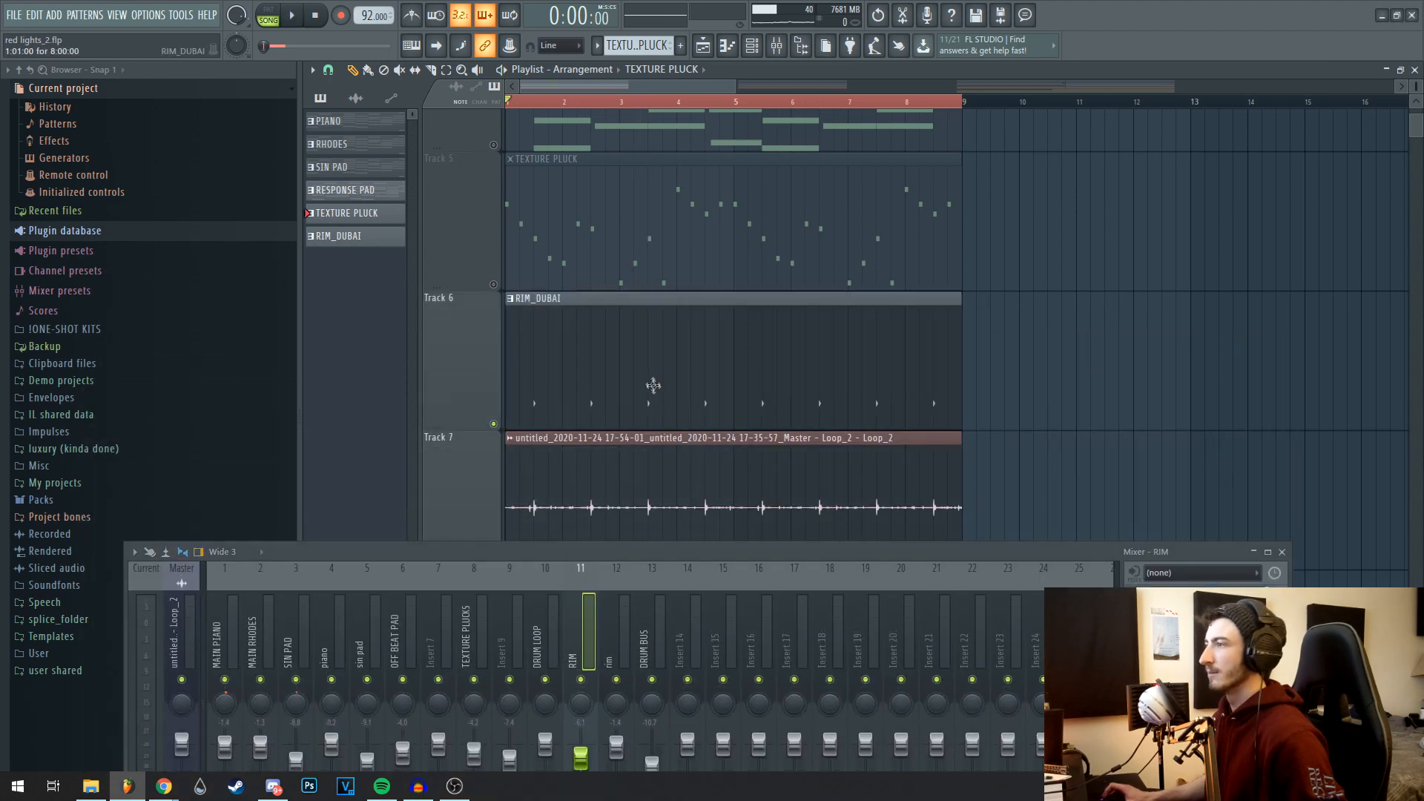
mouse_move(623, 563)
left_mouse_down()
mouse_move(615, 534)
mouse_move(620, 549)
left_mouse_up()
key("space")
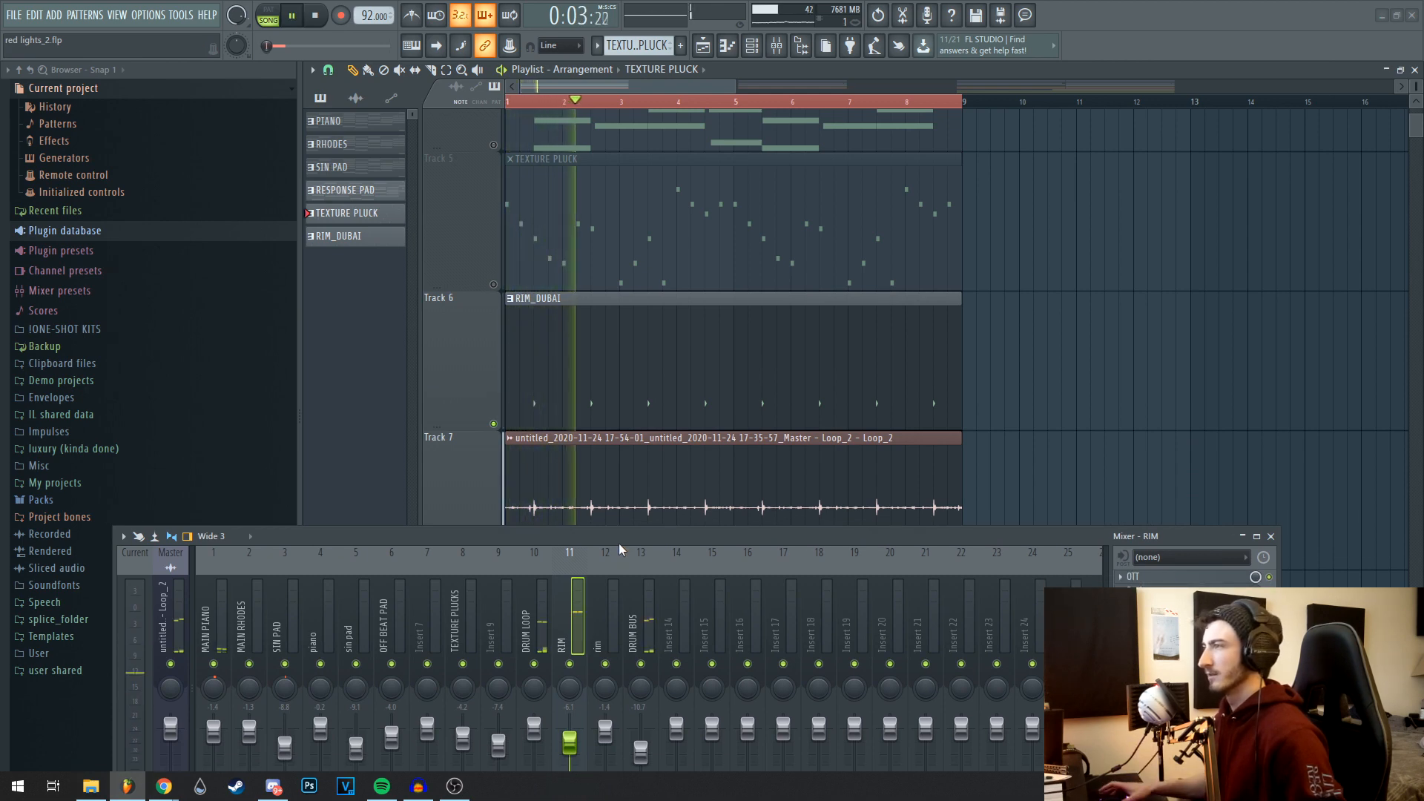
key("space")
Examine the OTT and Reels settings on the RIM mixer track.
left_click_drag(618, 543, 658, 338)
left_click_drag(1083, 330, 960, 418)
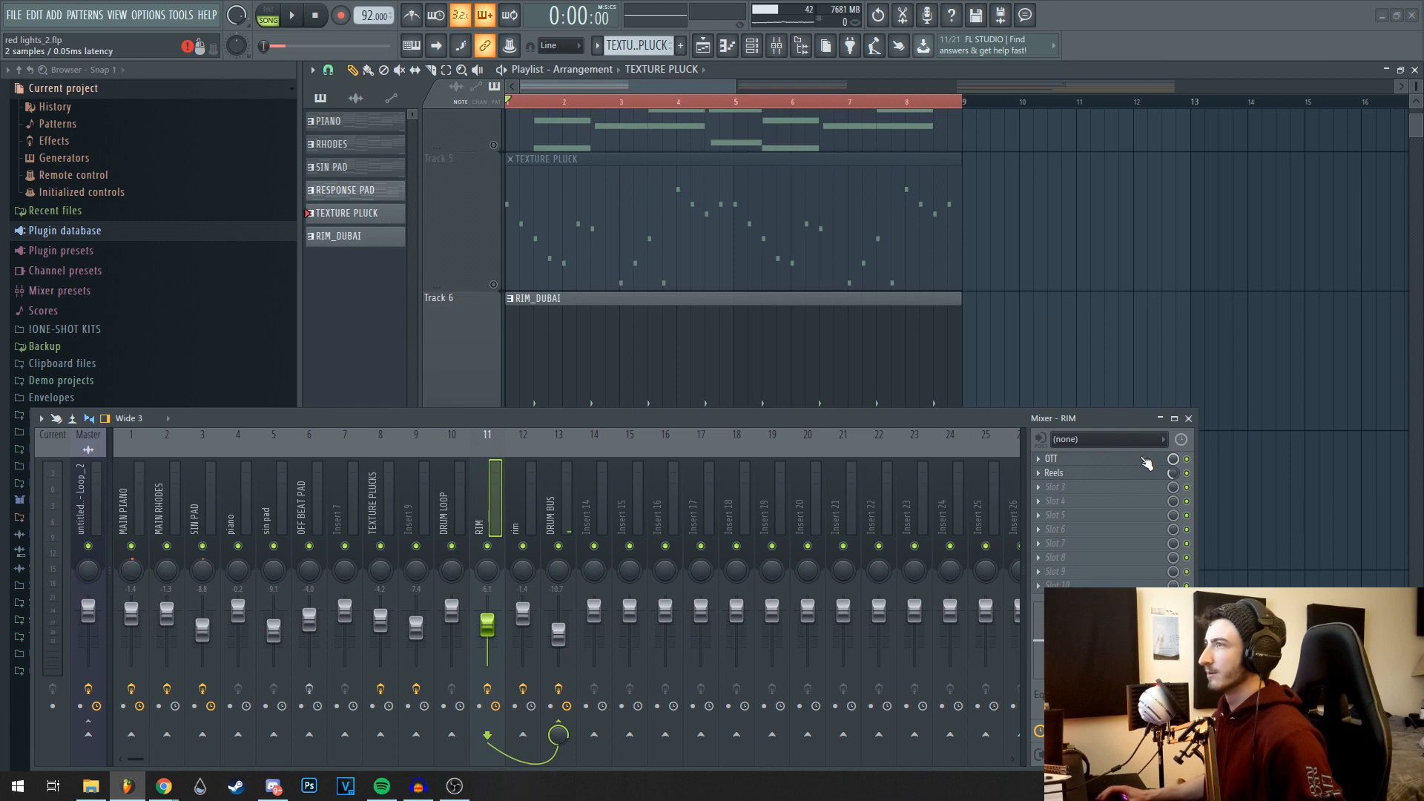
left_click_drag(438, 165, 507, 111)
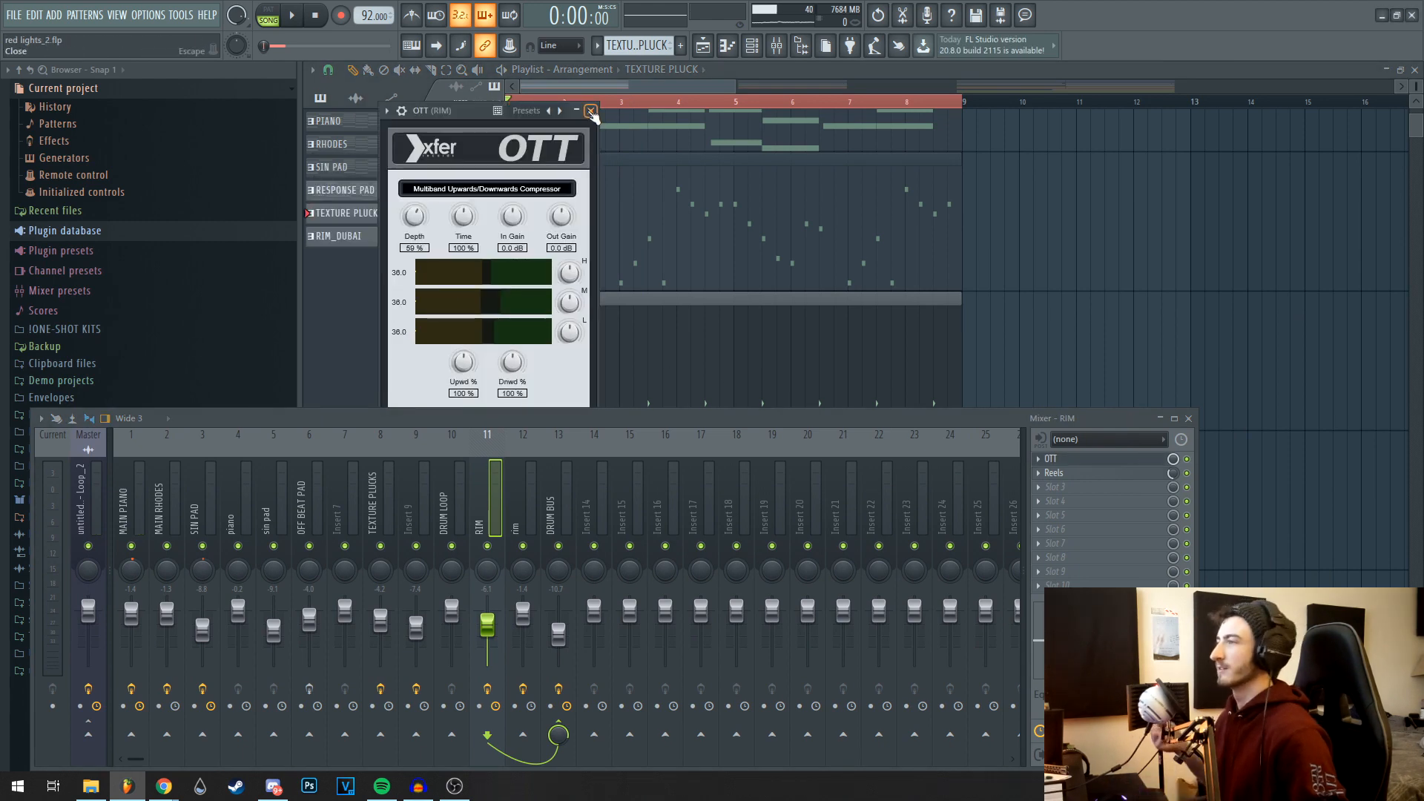
left_click(592, 109)
left_click_drag(723, 211, 792, 213)
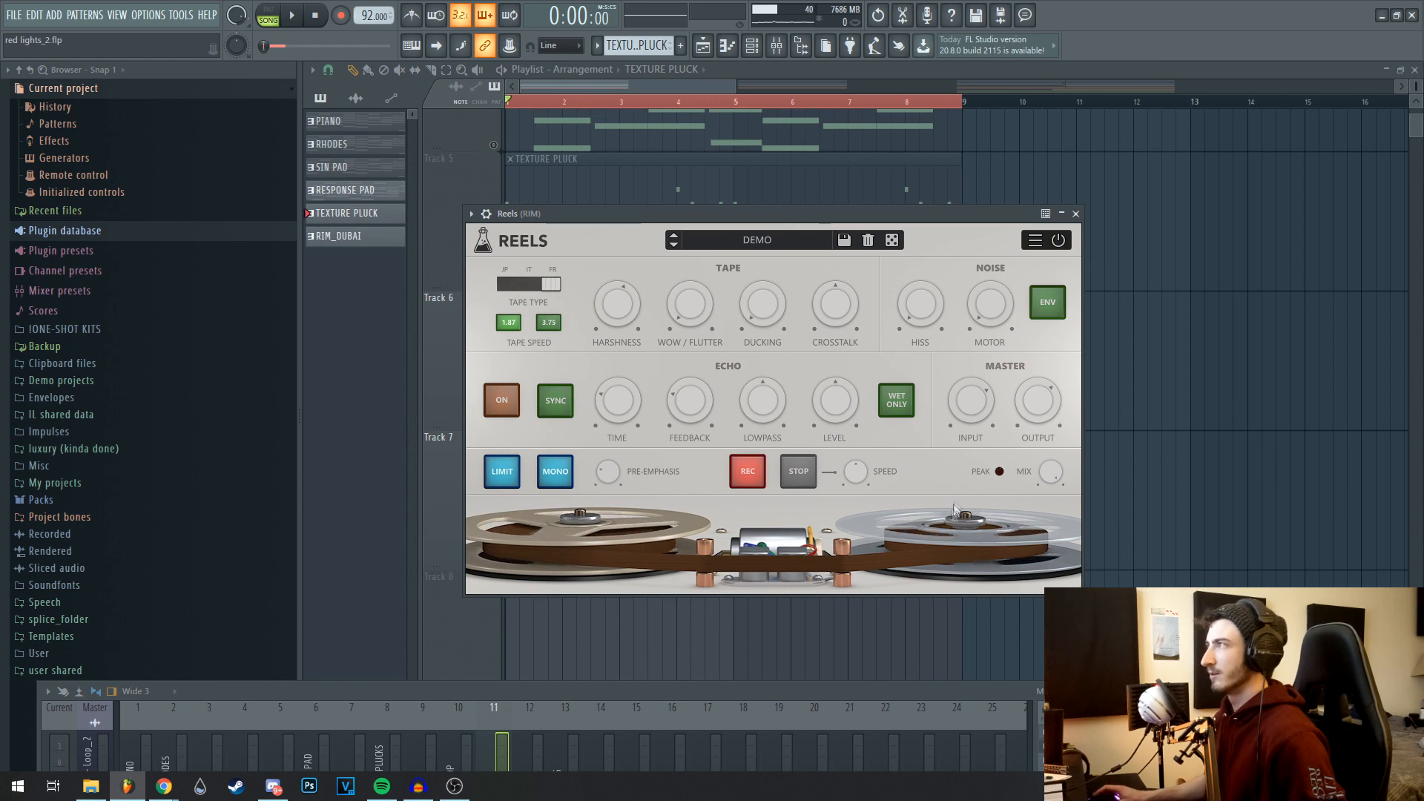
left_click(1076, 213)
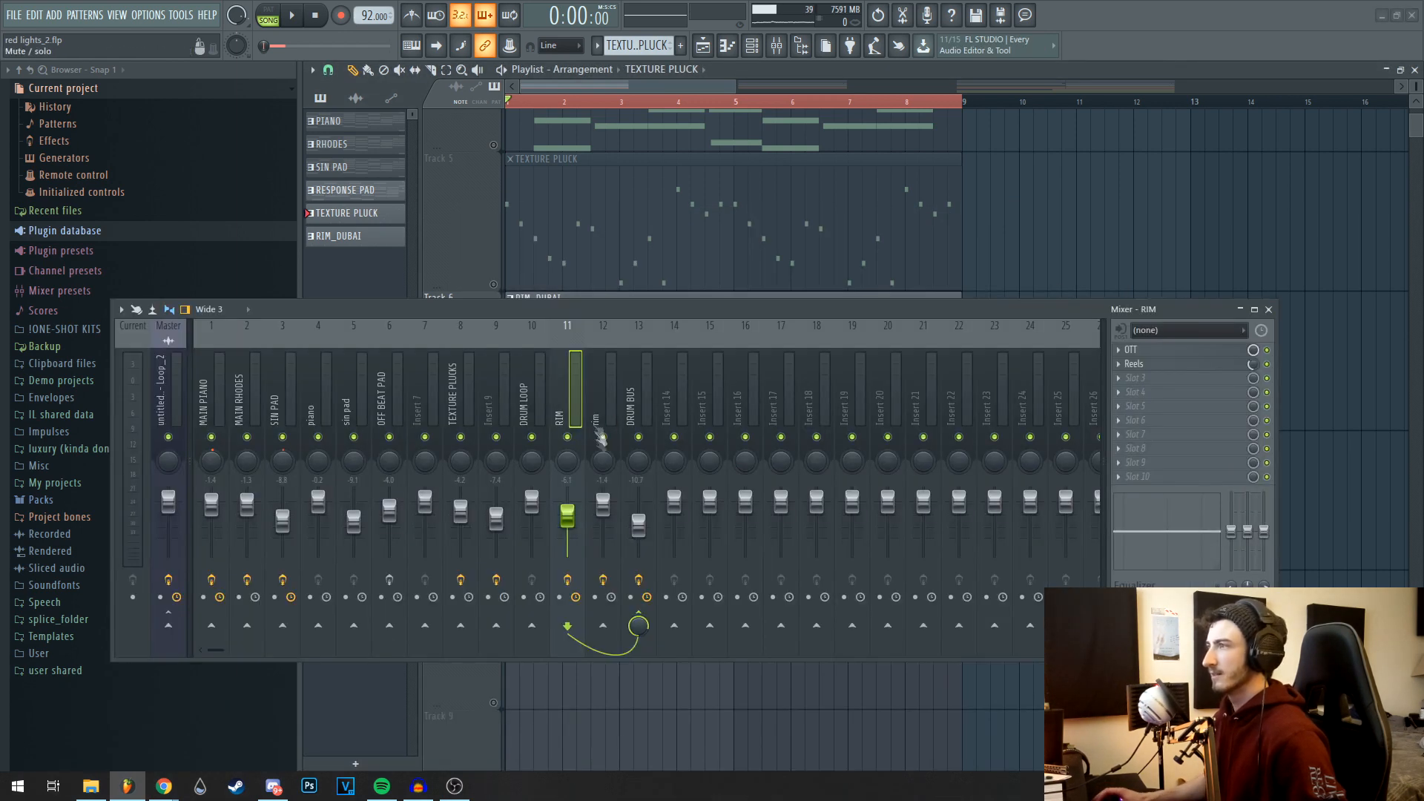
Look through the DRUM LOOP, RIM and DRUM BUS mixer tracks and view the Fruity parametric EQ 2 on DRUM BUS.
left_click(531, 406)
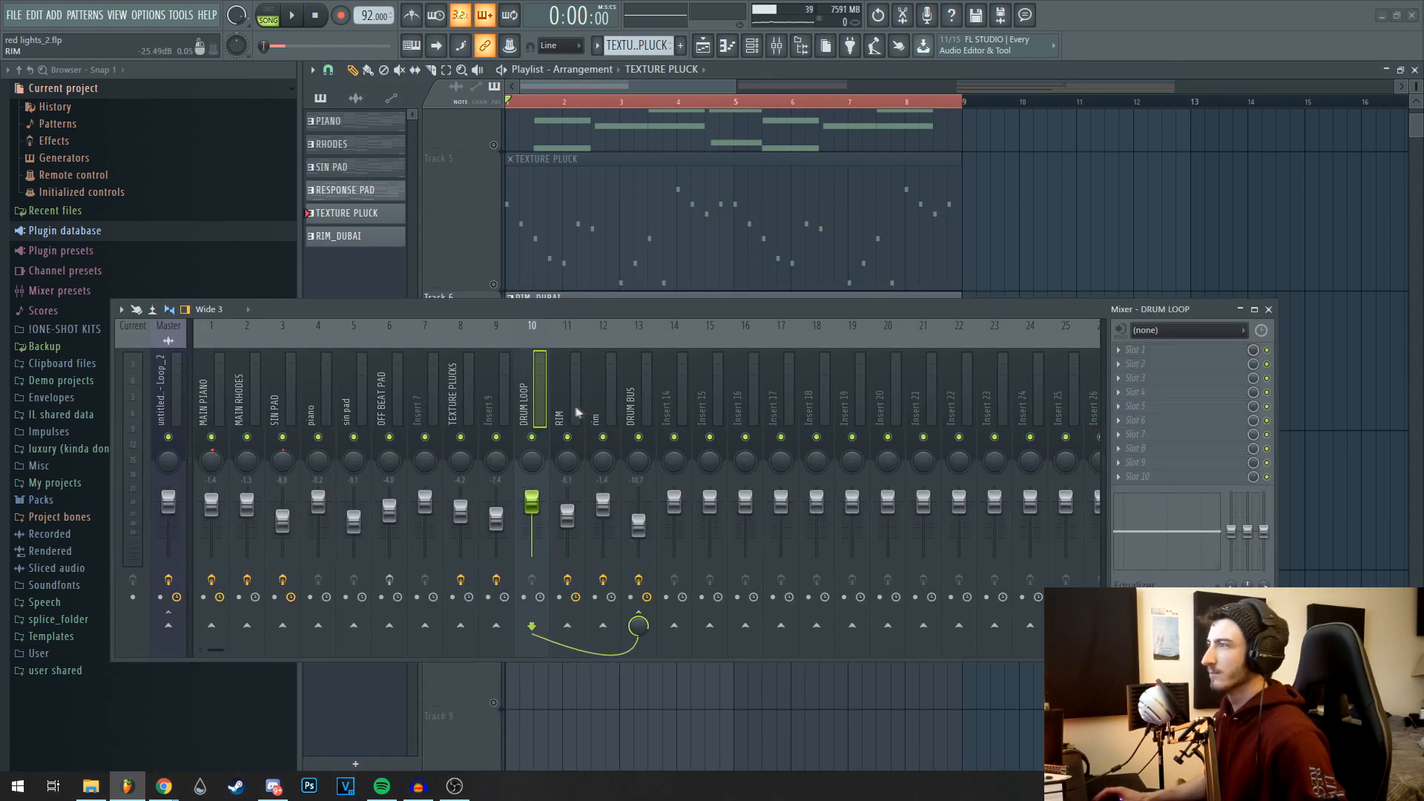
left_click(574, 409)
left_click(644, 402)
left_click(1216, 350)
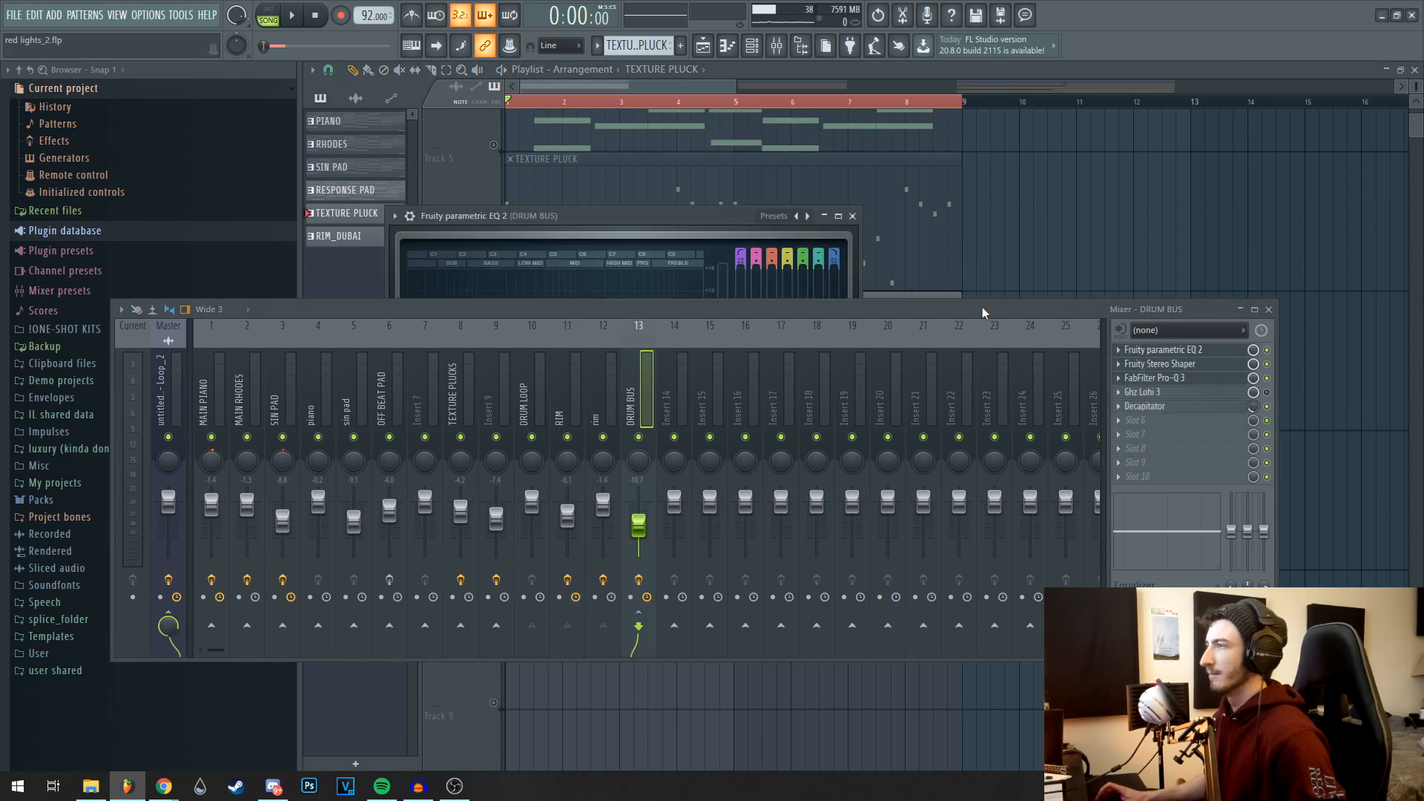
left_click_drag(983, 312, 977, 471)
left_click(852, 216)
Load the Shrinked preset in the Fruity Stereo Shaper on the DRUM BUS track.
left_click_drag(553, 245, 568, 164)
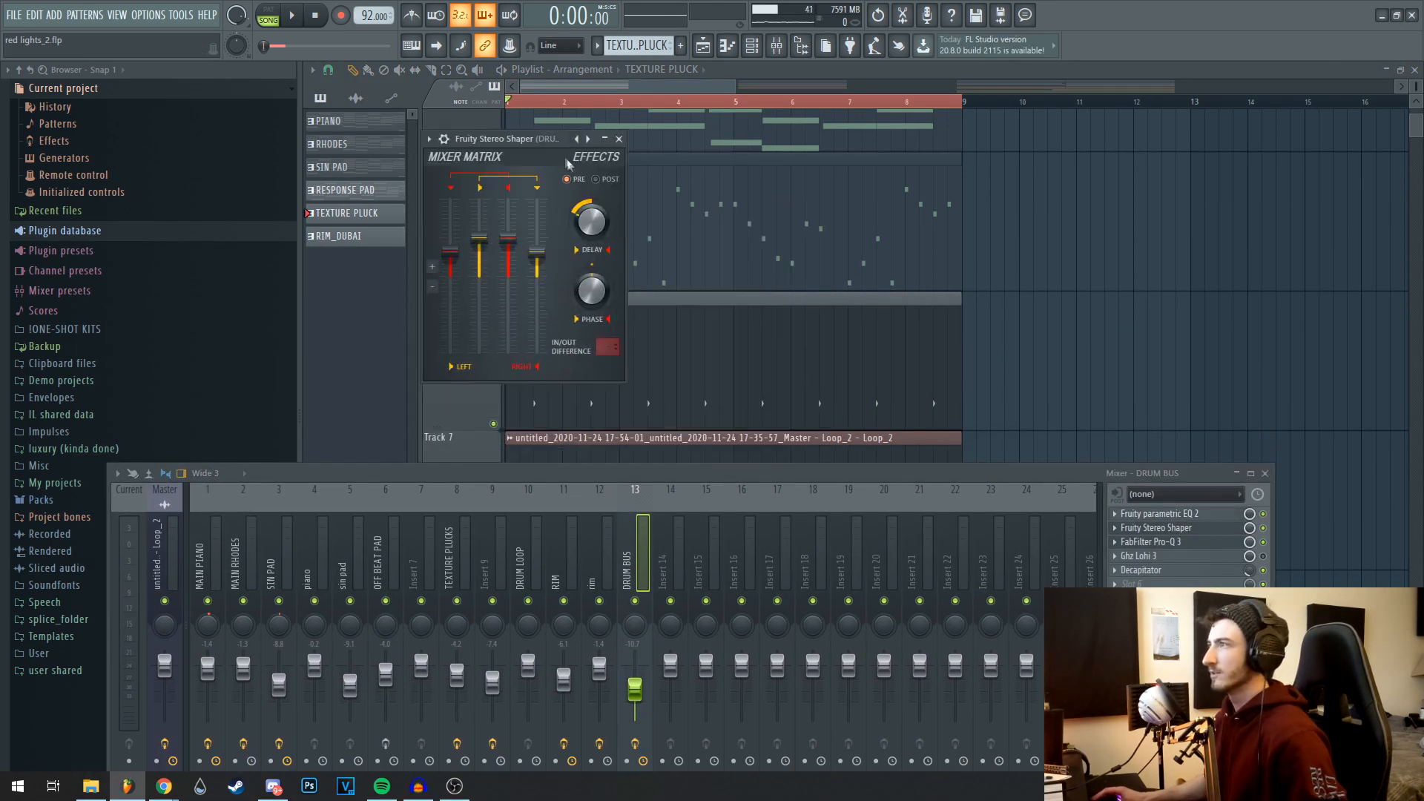
left_click(589, 139)
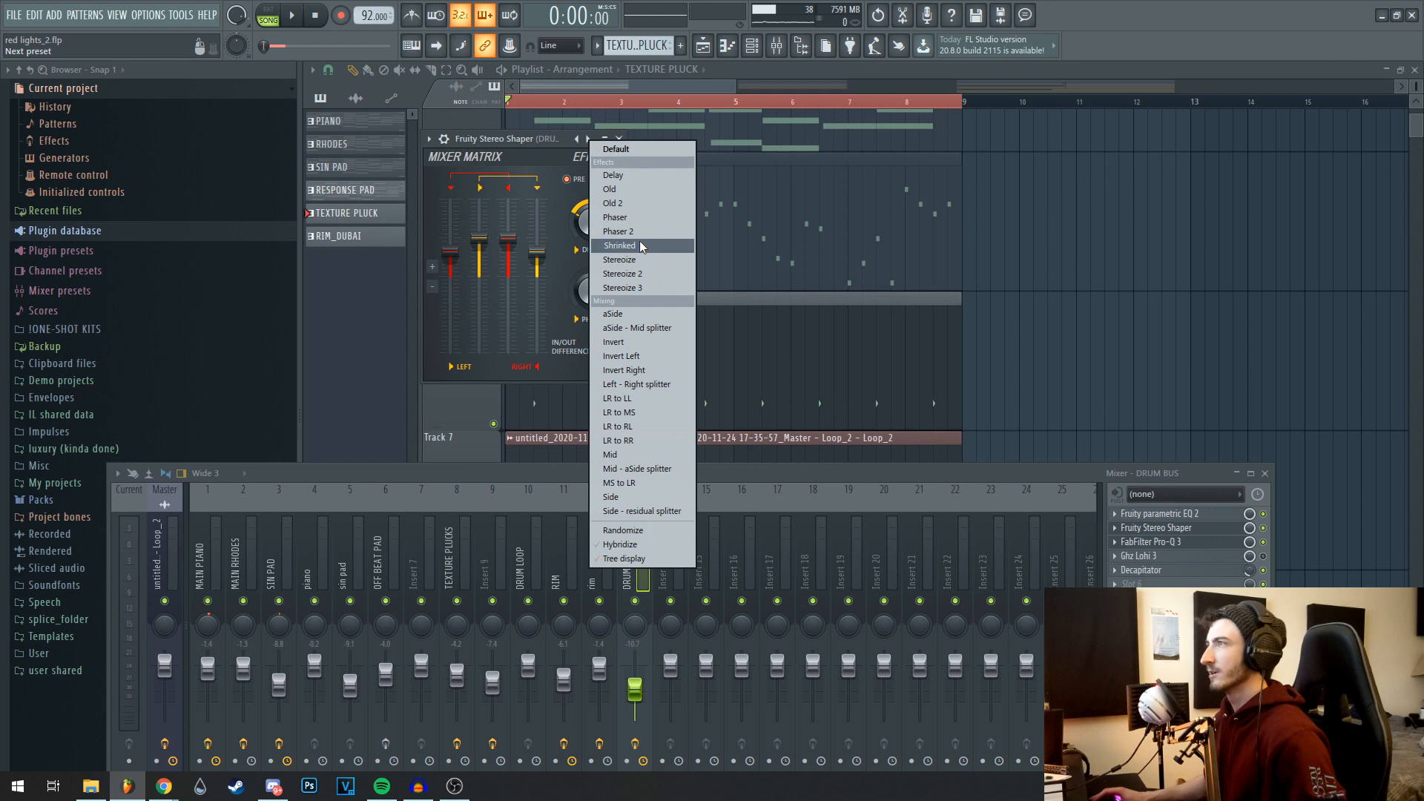
left_click(640, 243)
Examine the FabFilter Pro-Q 3 curve on the DRUM BUS while the percussion plays.
left_click(1151, 542)
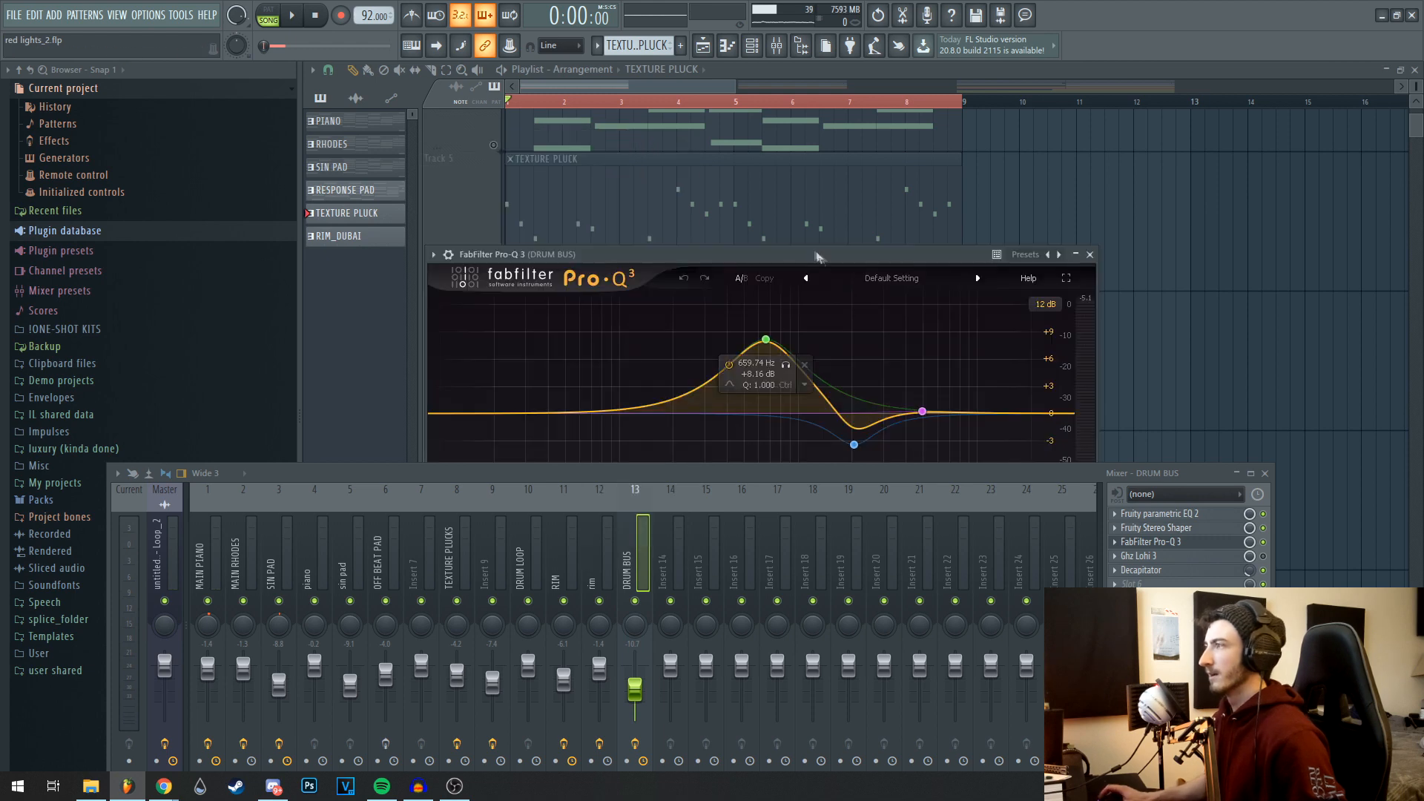
left_click_drag(815, 255, 751, 156)
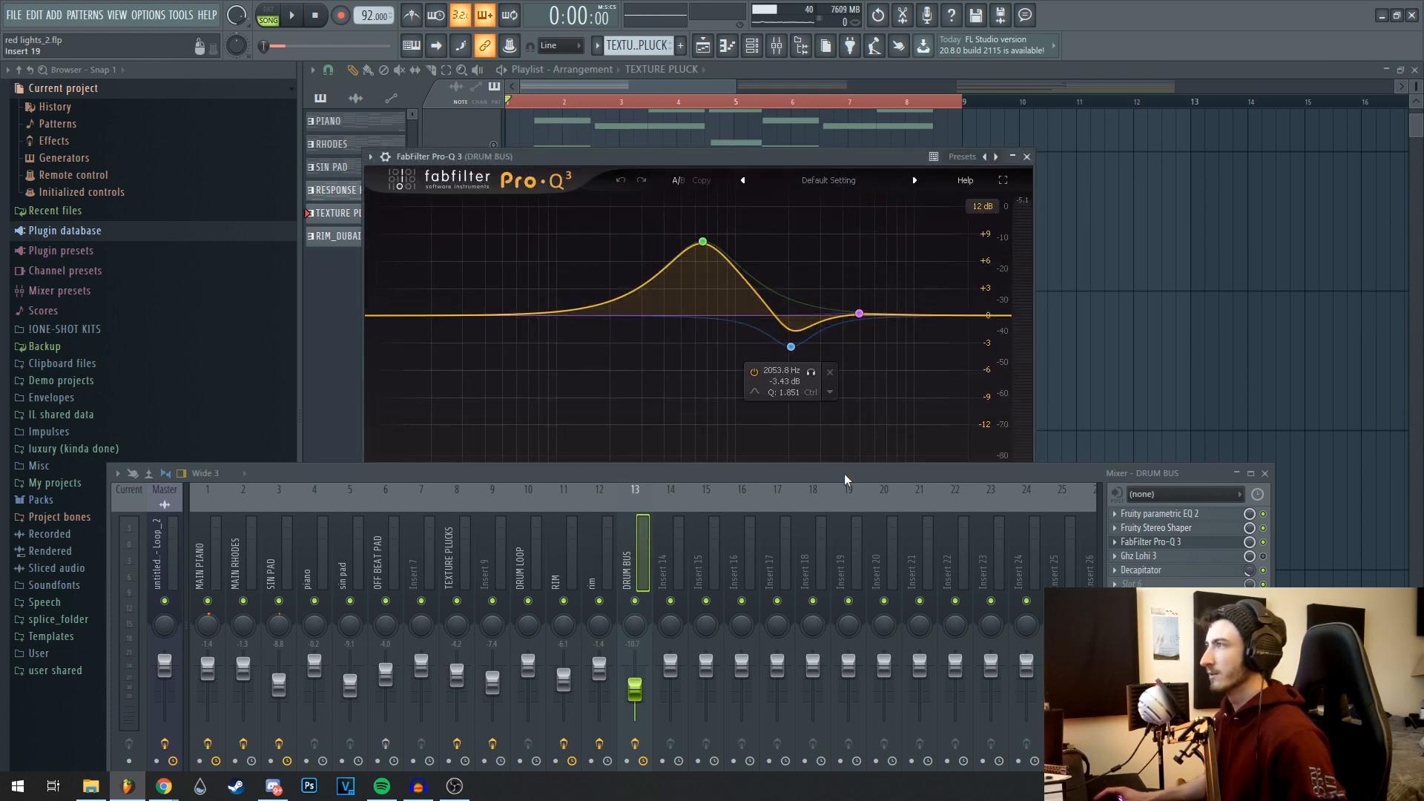
left_click_drag(844, 479, 849, 664)
key("space")
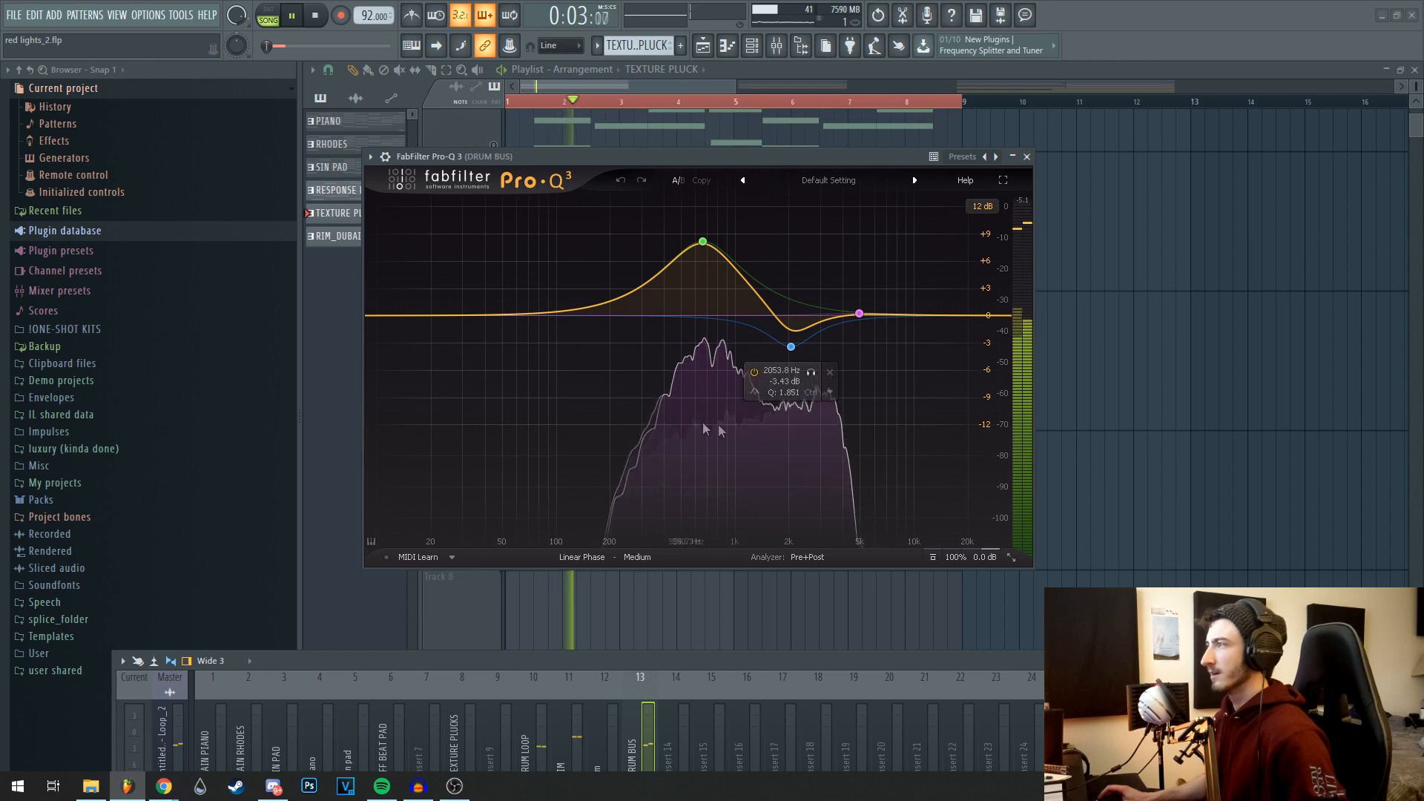
left_click(1027, 157)
Stop playback and examine the Decapitator settings on the DRUM BUS.
left_click_drag(936, 660, 1013, 491)
key("space")
left_click(1176, 502)
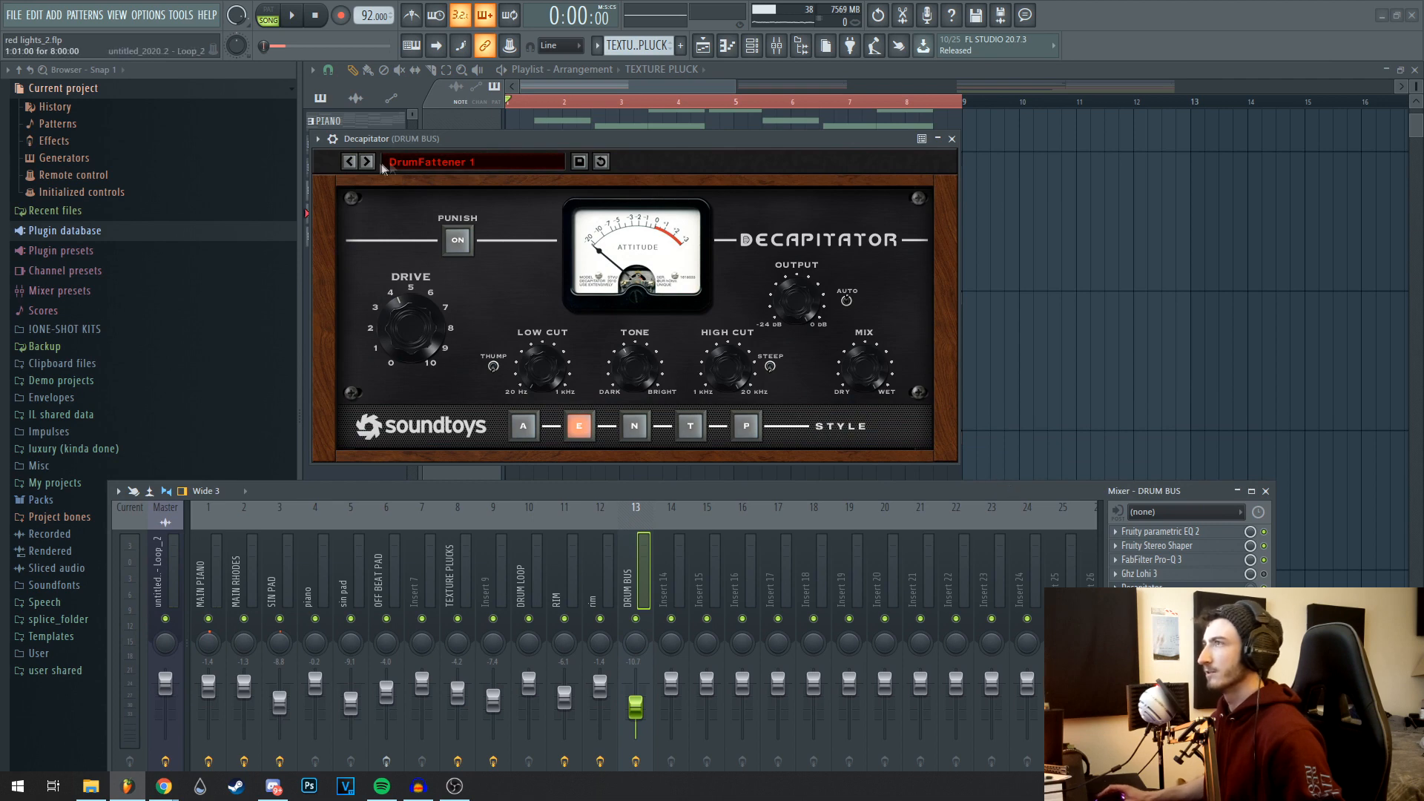
left_click(951, 140)
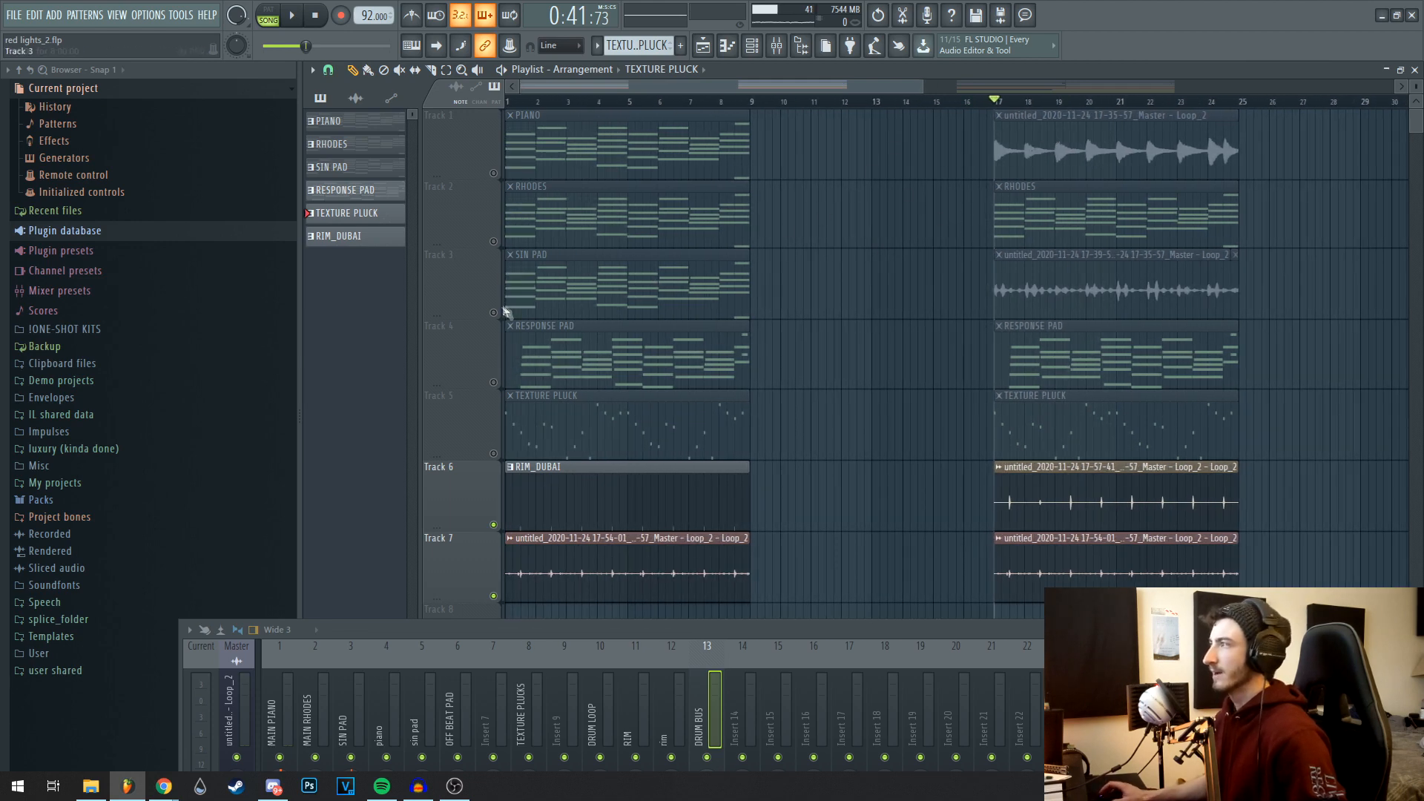
Solo Track 3 and inspect the start of its recorded audio clip at bar 17.
left_click(504, 312)
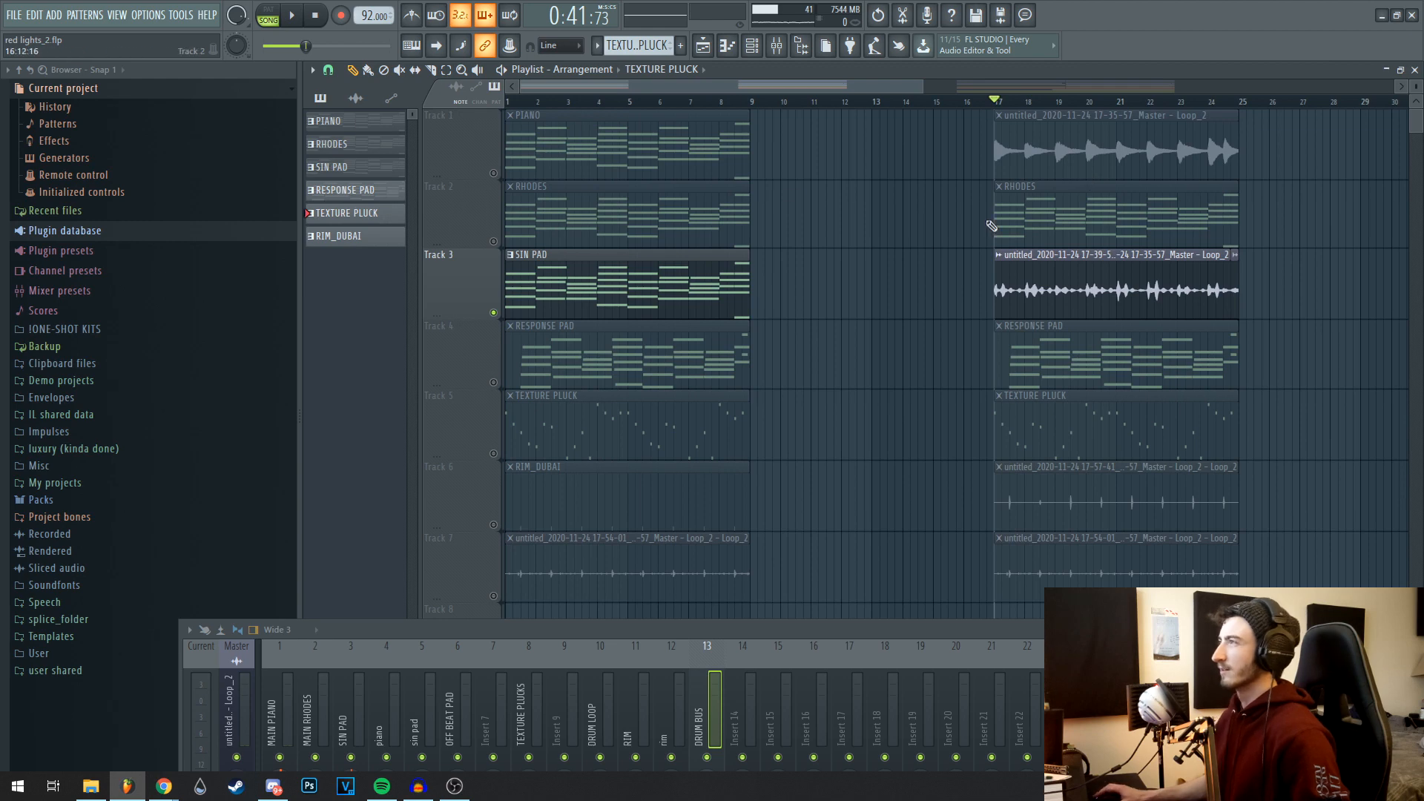
scroll(1123, 131, "up", 5)
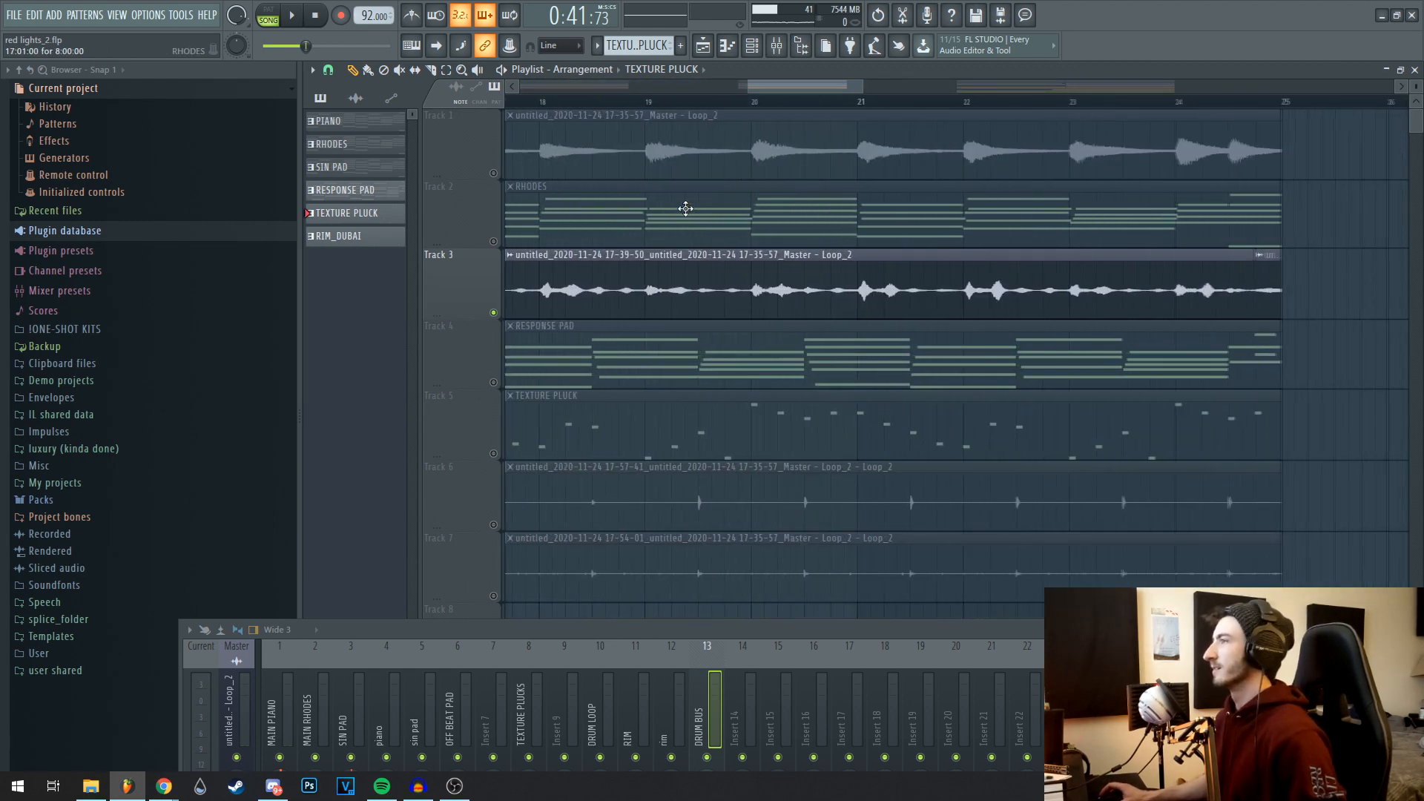
scroll(912, 302, "up", 4)
Shift the recorded audio clip on Track 3 slightly in time and undo the shift.
left_click_drag(706, 290, 746, 304)
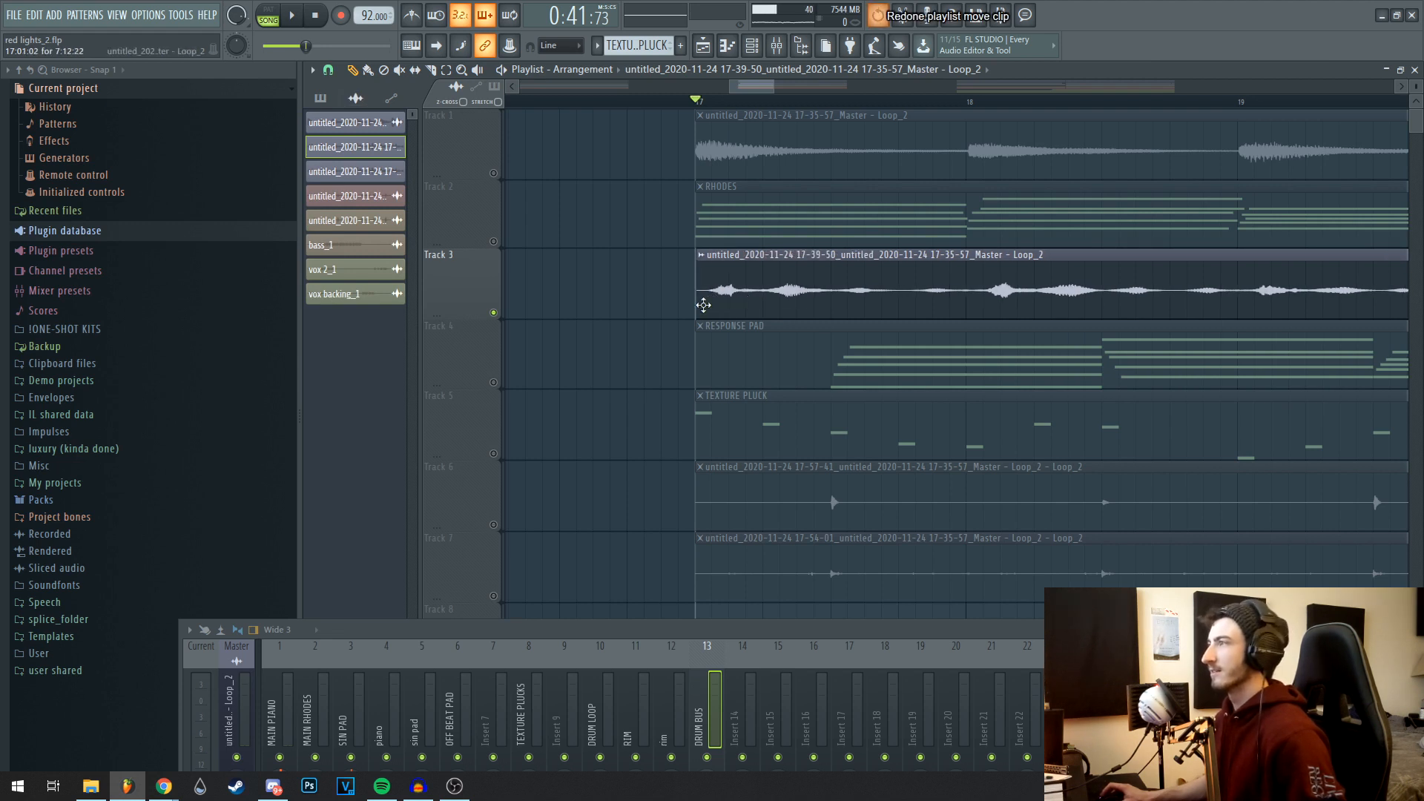
key("ctrl+z")
key("ctrl+z")
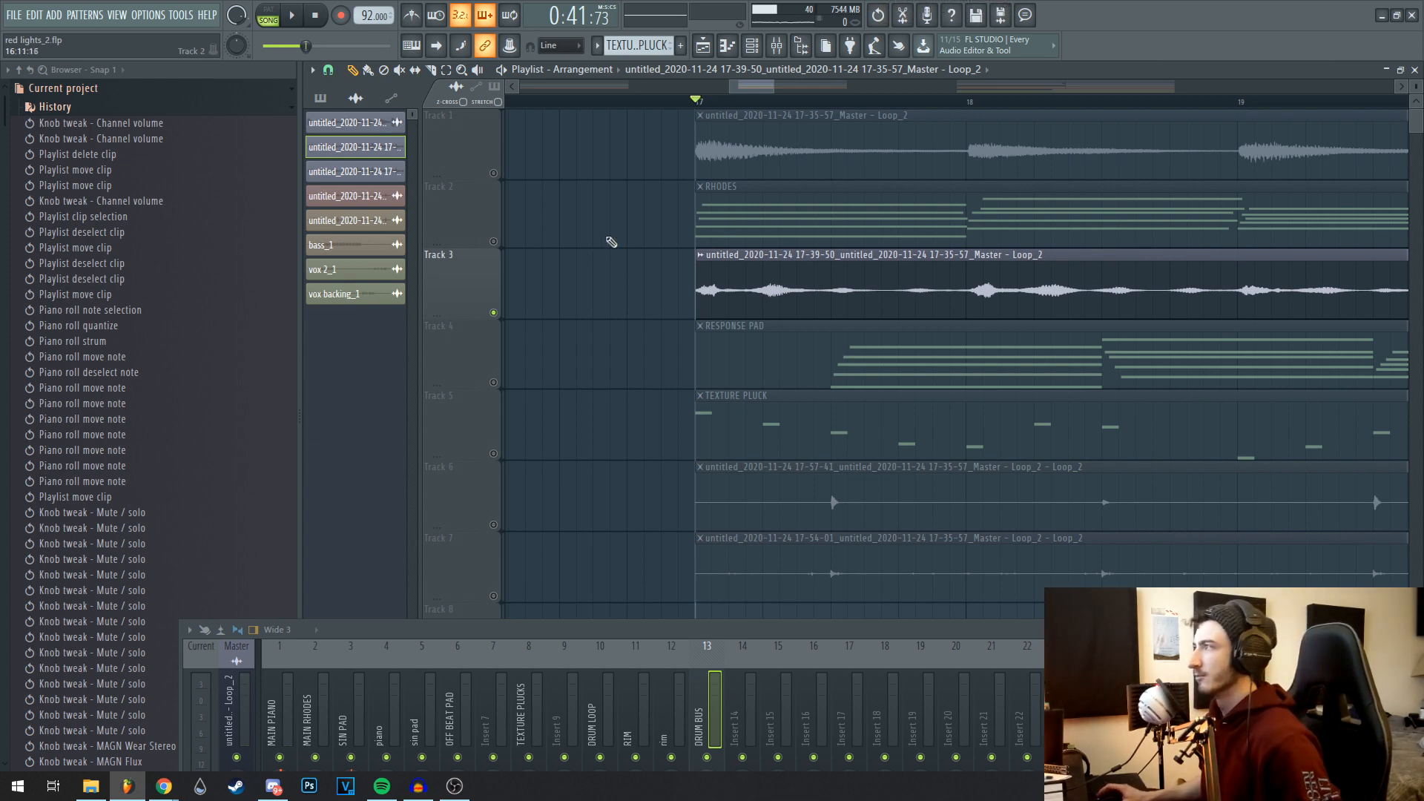
Unsolo Track 3 and play all layers together from bar 17 with the mixer meters in view.
scroll(610, 242, "right", 7)
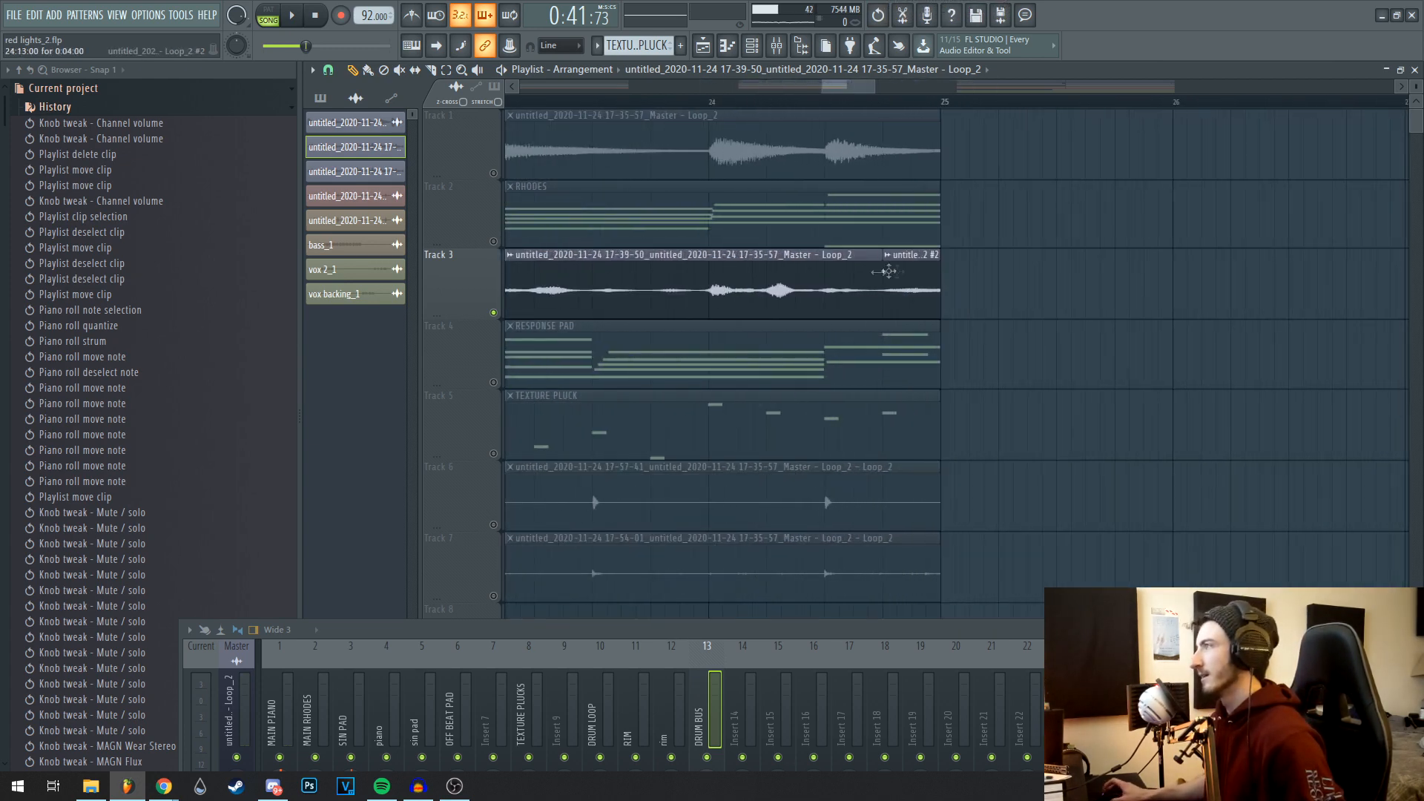
scroll(995, 312, "down", 5)
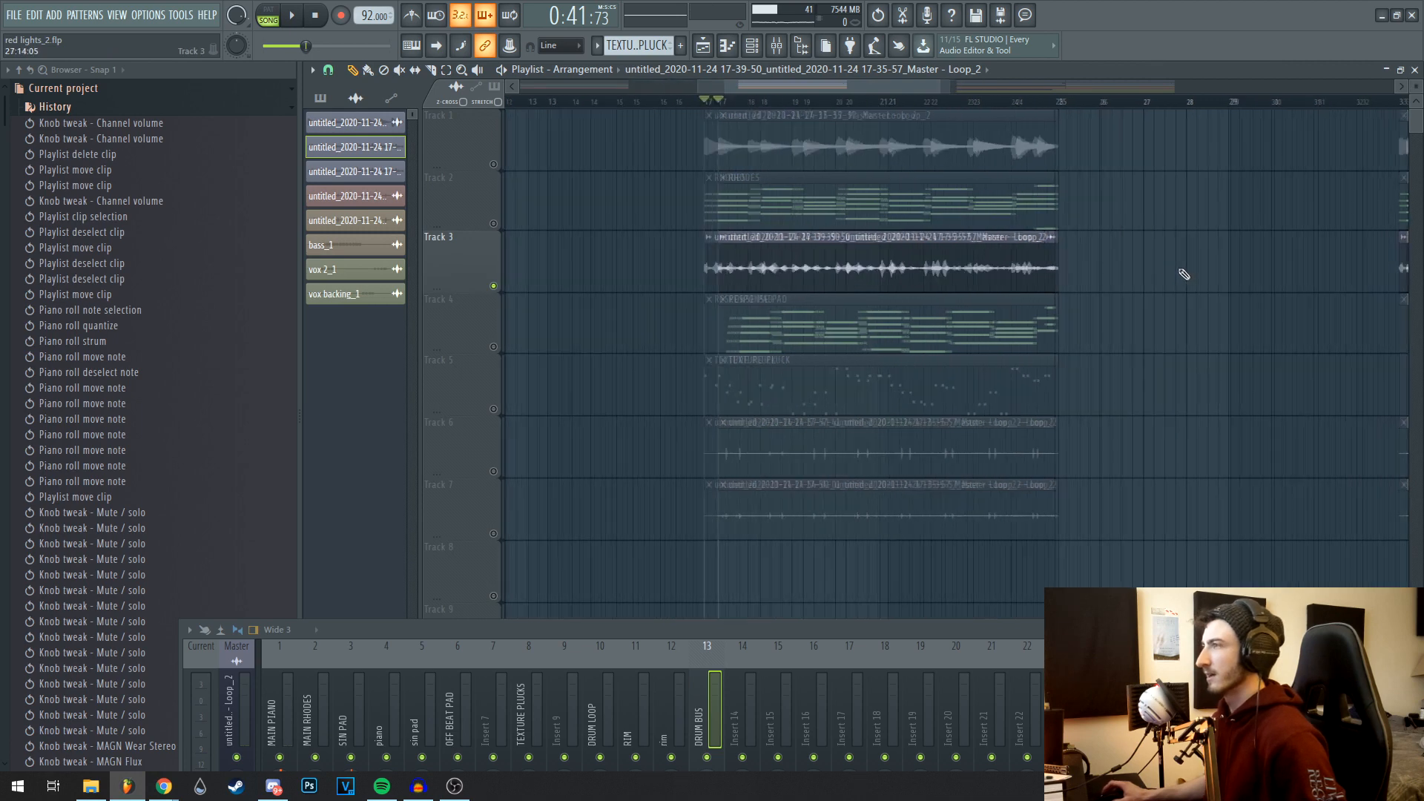
scroll(1073, 250, "down", 3)
key("space")
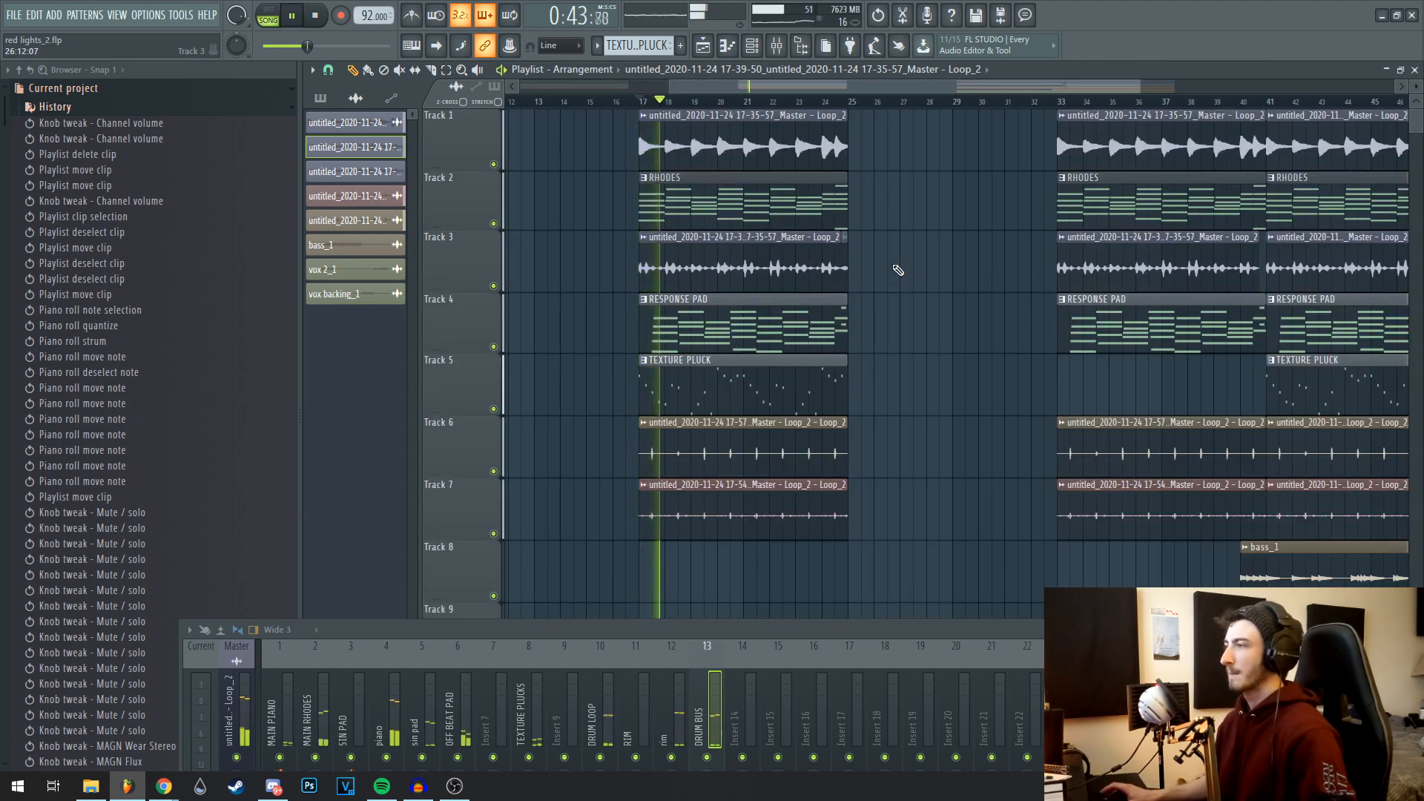
left_click_drag(748, 636, 780, 262)
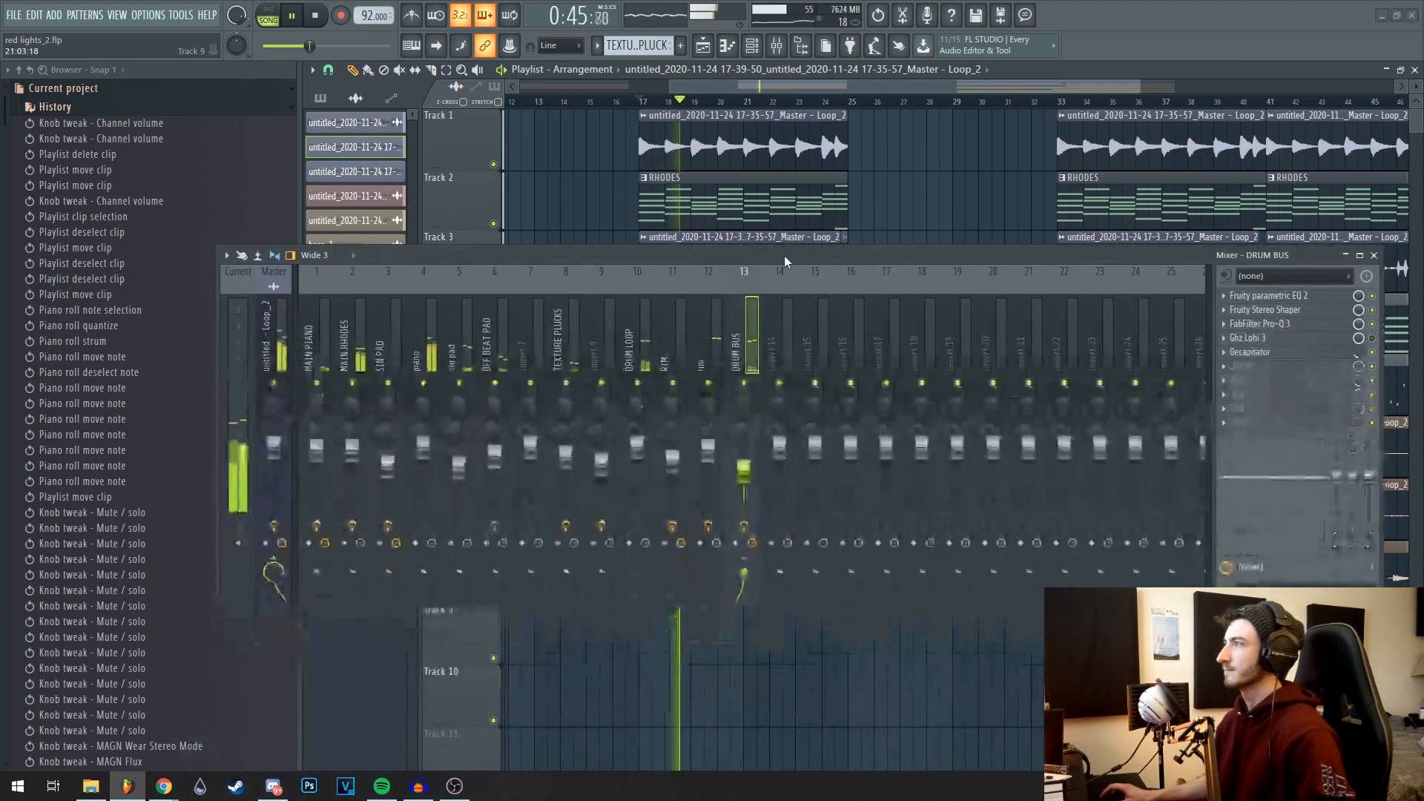
left_click_drag(991, 266, 968, 354)
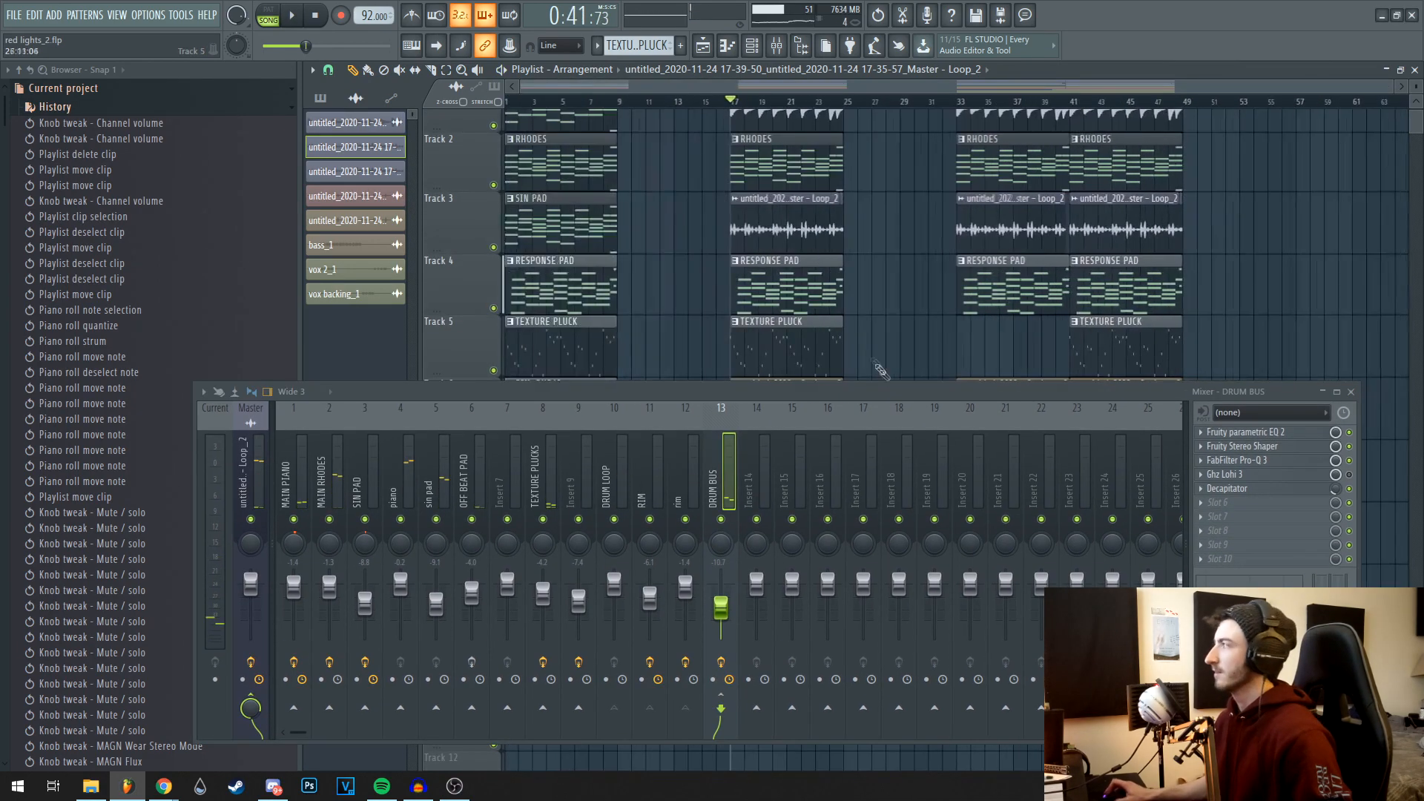
Move the mixer off the playlist and examine the bass and vocal clips on Tracks 8 to 10.
left_click_drag(865, 390, 847, 390)
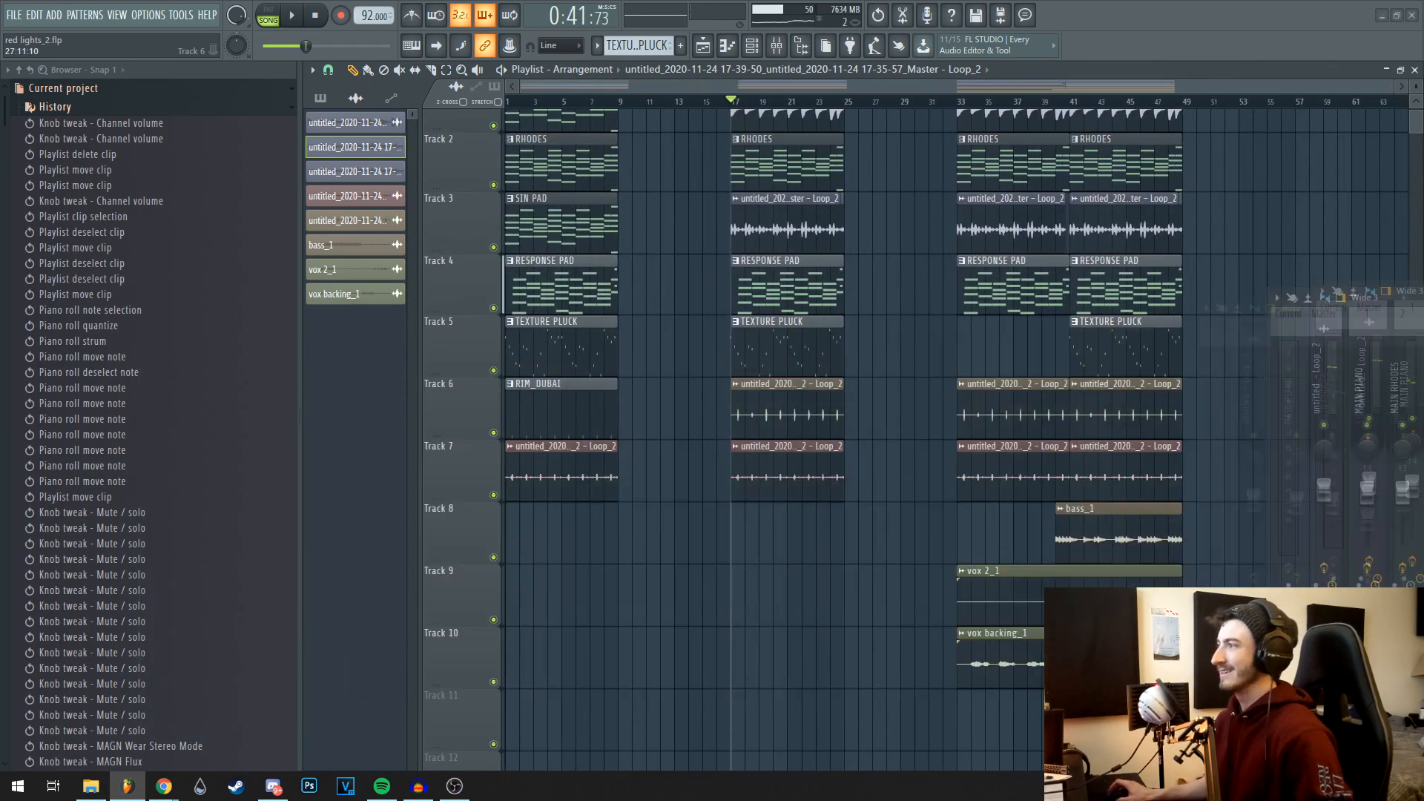
left_click_drag(1404, 474, 610, 390)
scroll(674, 527, "up", 4)
scroll(982, 435, "up", 1)
scroll(983, 435, "up", 1)
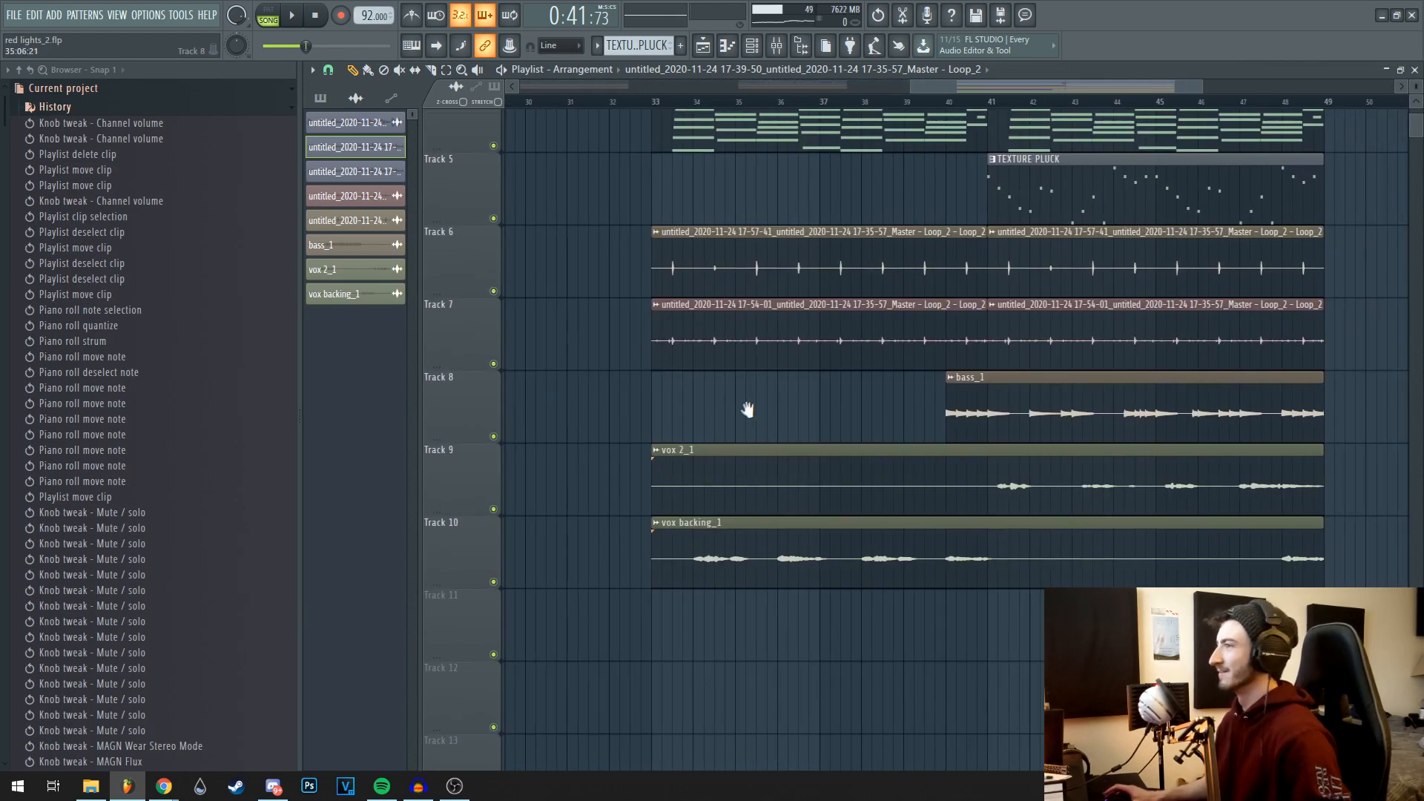
left_click_drag(746, 408, 742, 417)
Isolate the bass_1, vox 2_1 and vox backing_1 tracks and play them together.
right_click(494, 591)
left_click(494, 518)
left_click(494, 446)
left_click_drag(711, 438, 647, 433)
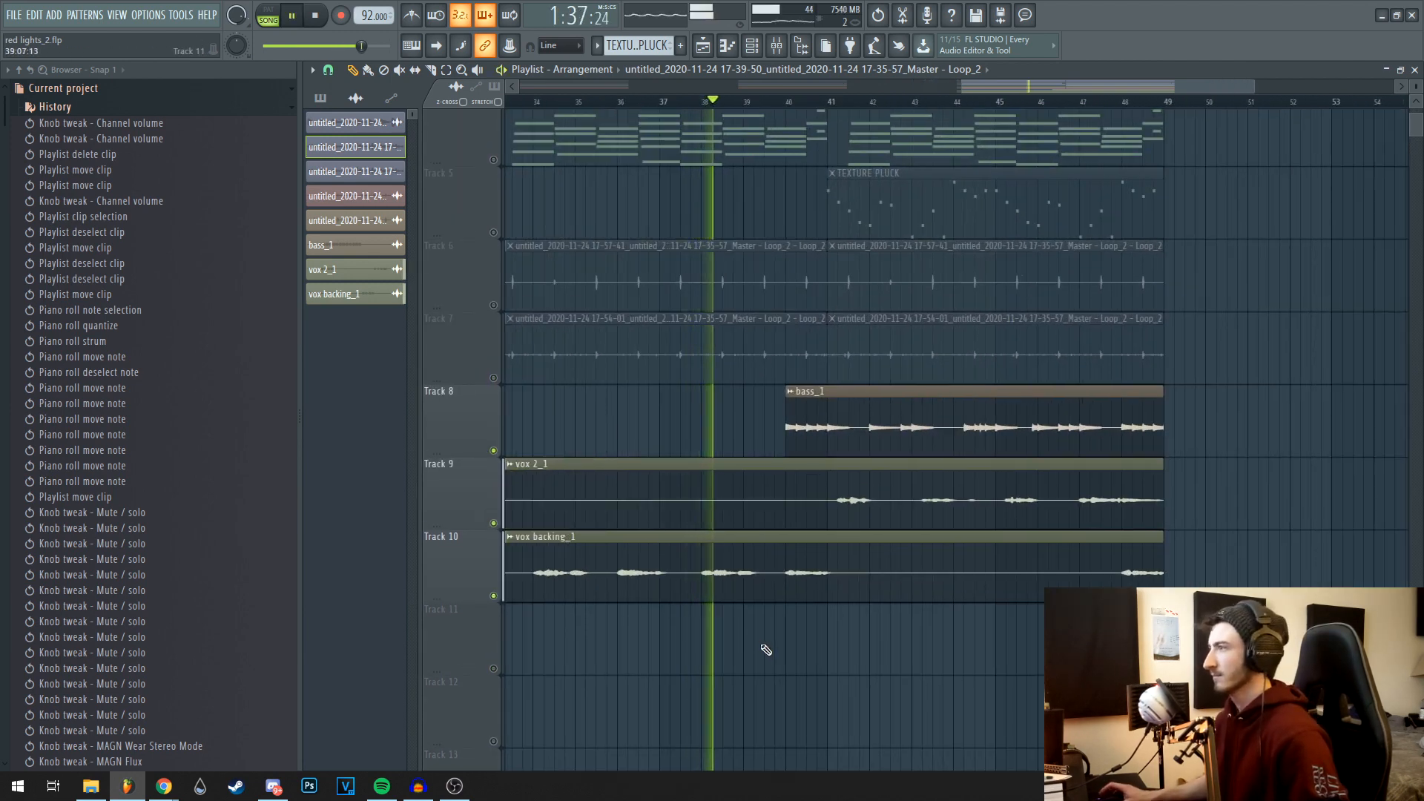
left_click_drag(743, 644, 682, 649)
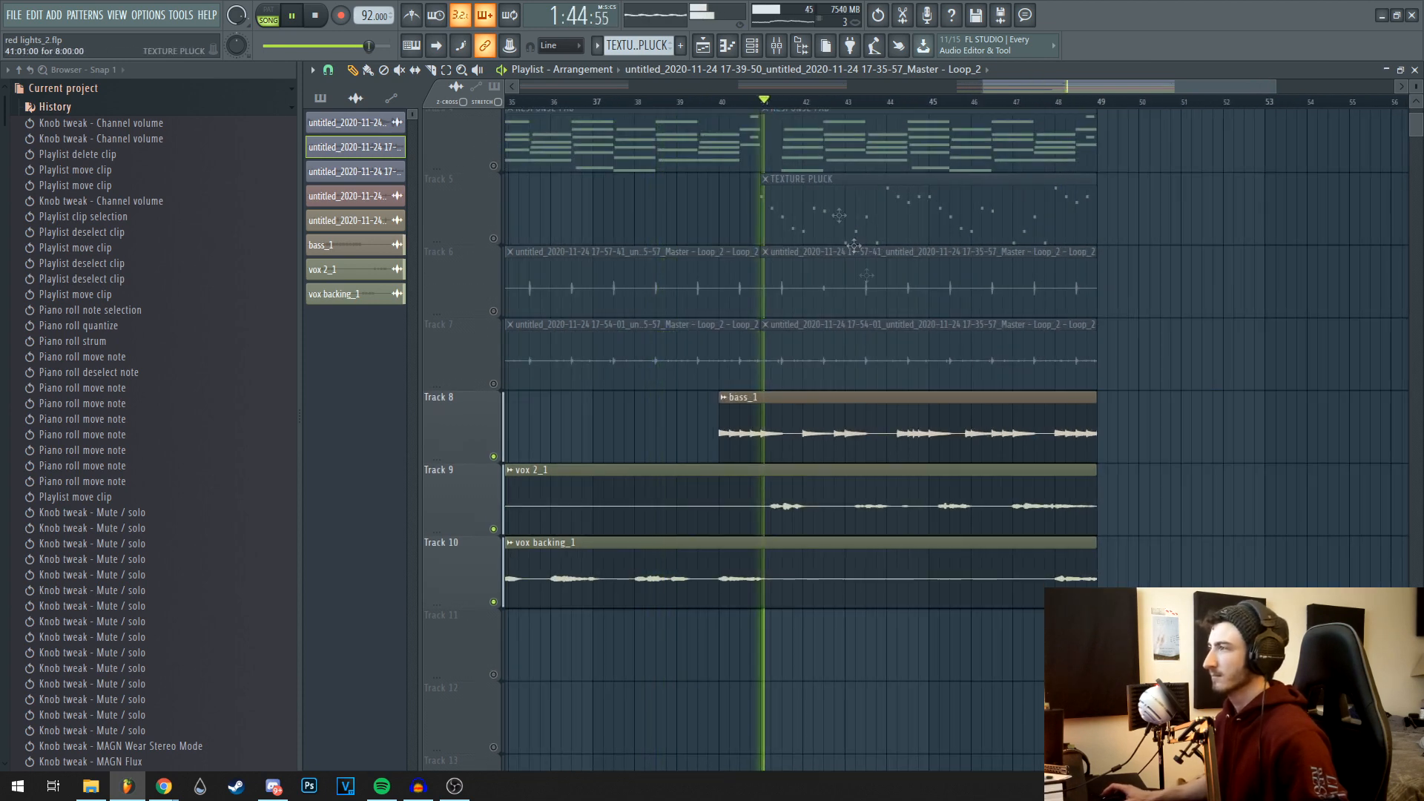
Mute the bass_1 track to hear only the two vocal tracks and stop playback.
left_click(494, 457)
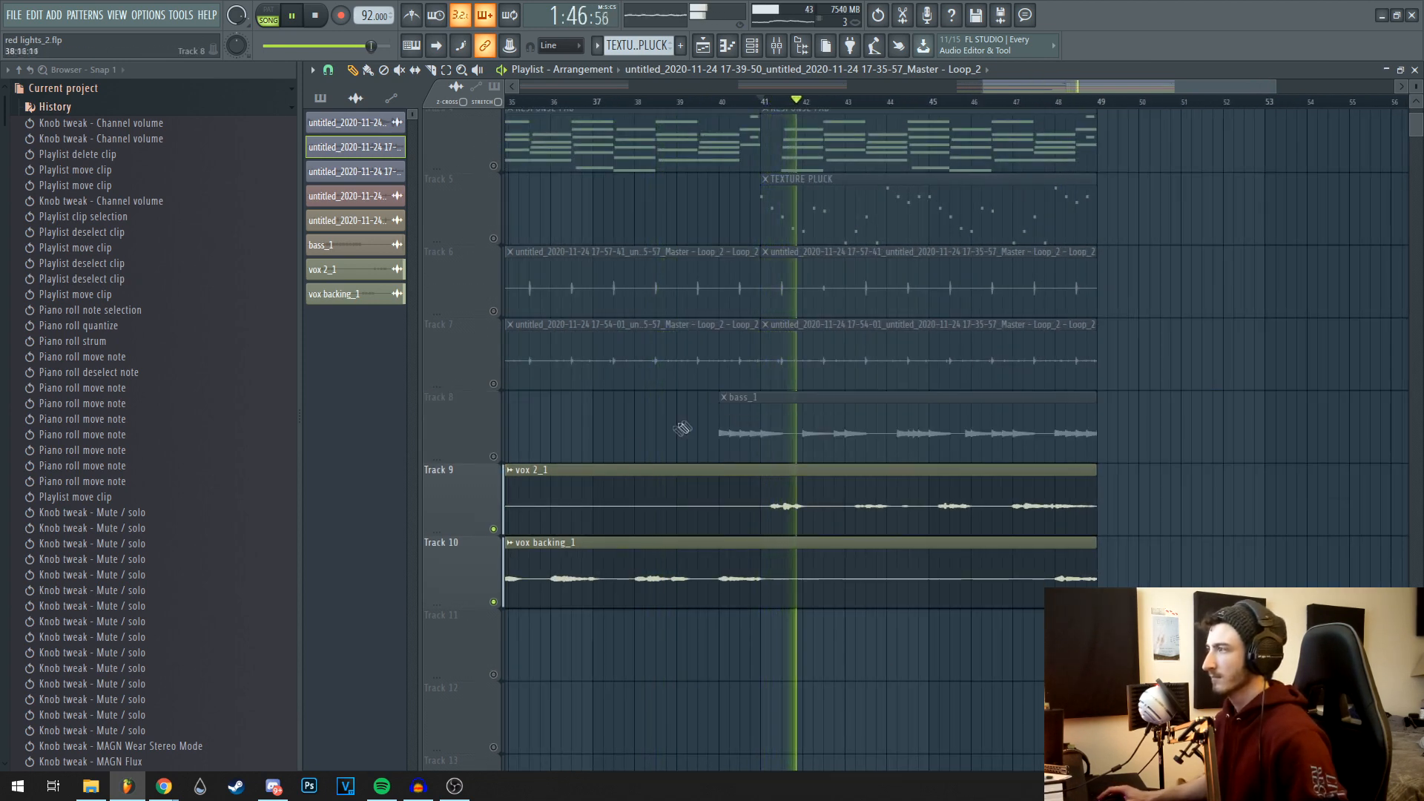
left_click_drag(675, 440, 617, 445)
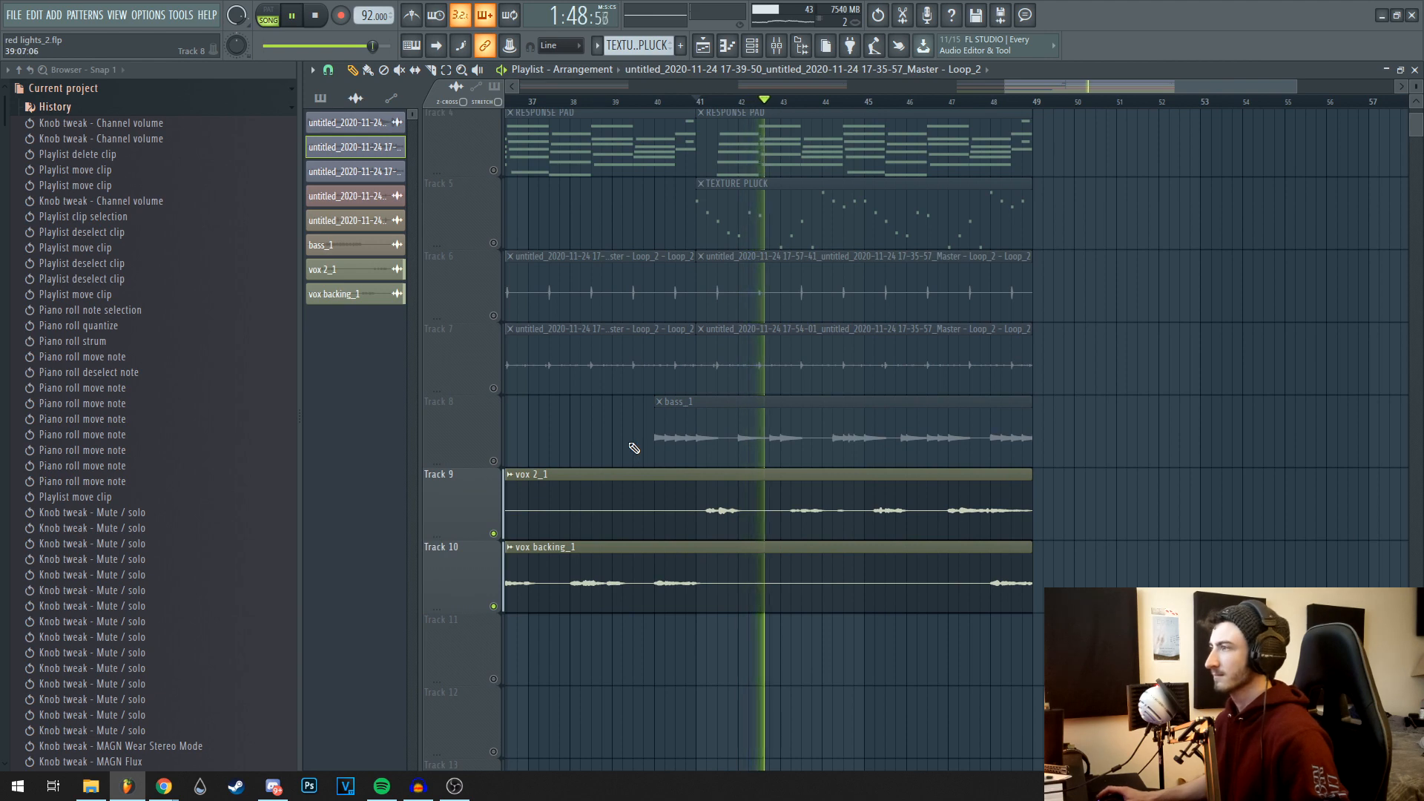
scroll(633, 442, "down", 2)
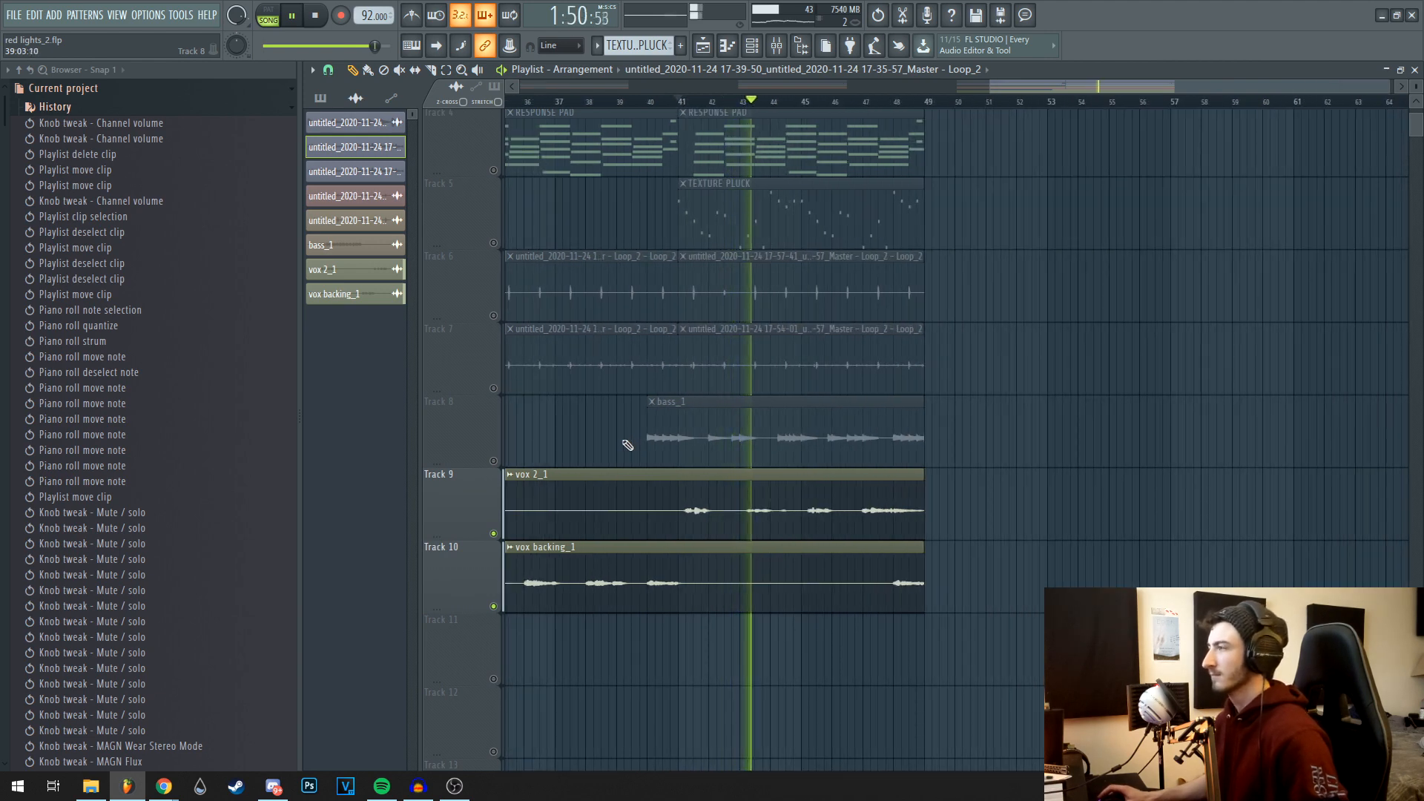
key("space")
Unmute the bass_1 track and play it with the vocals from bar 40.
left_click(494, 462)
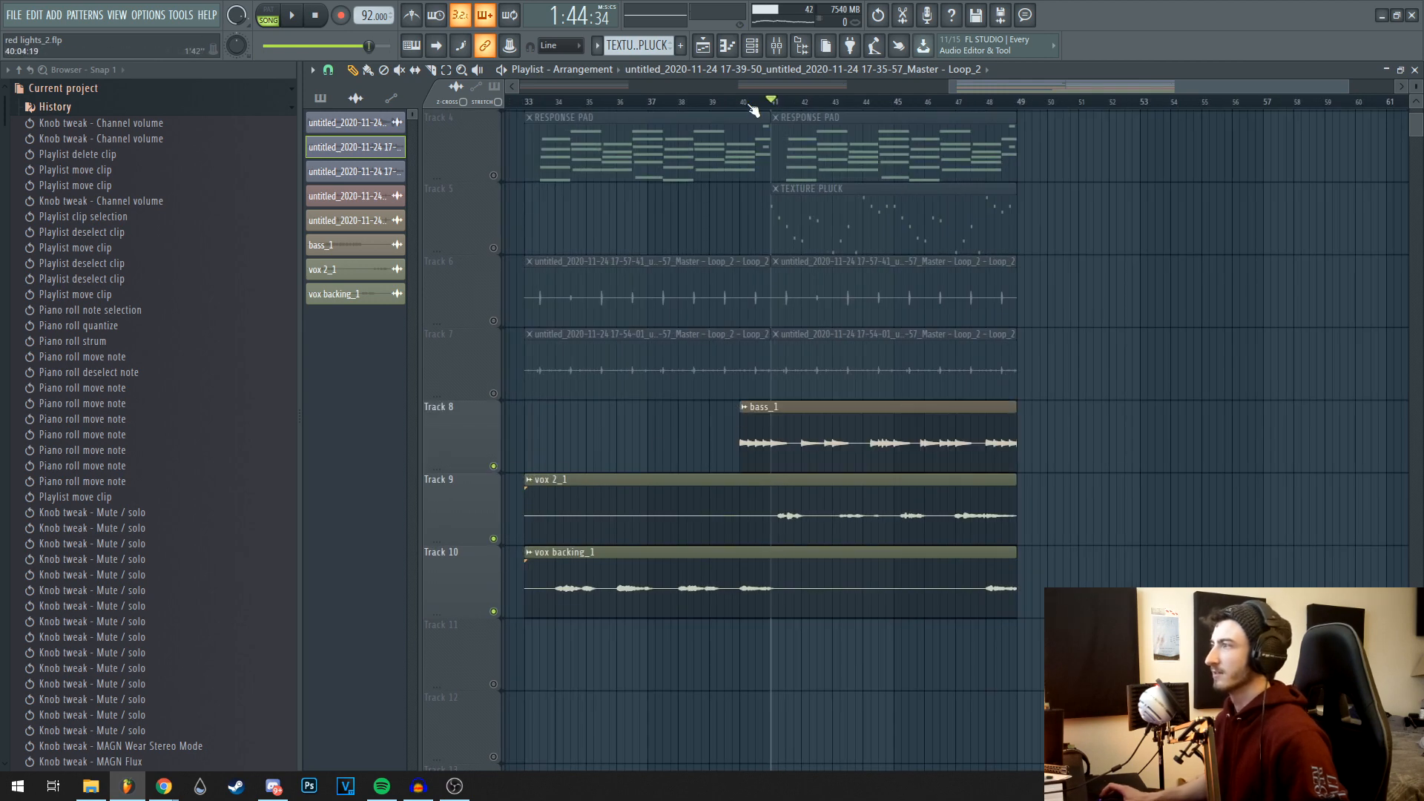
scroll(738, 490, "up", 2)
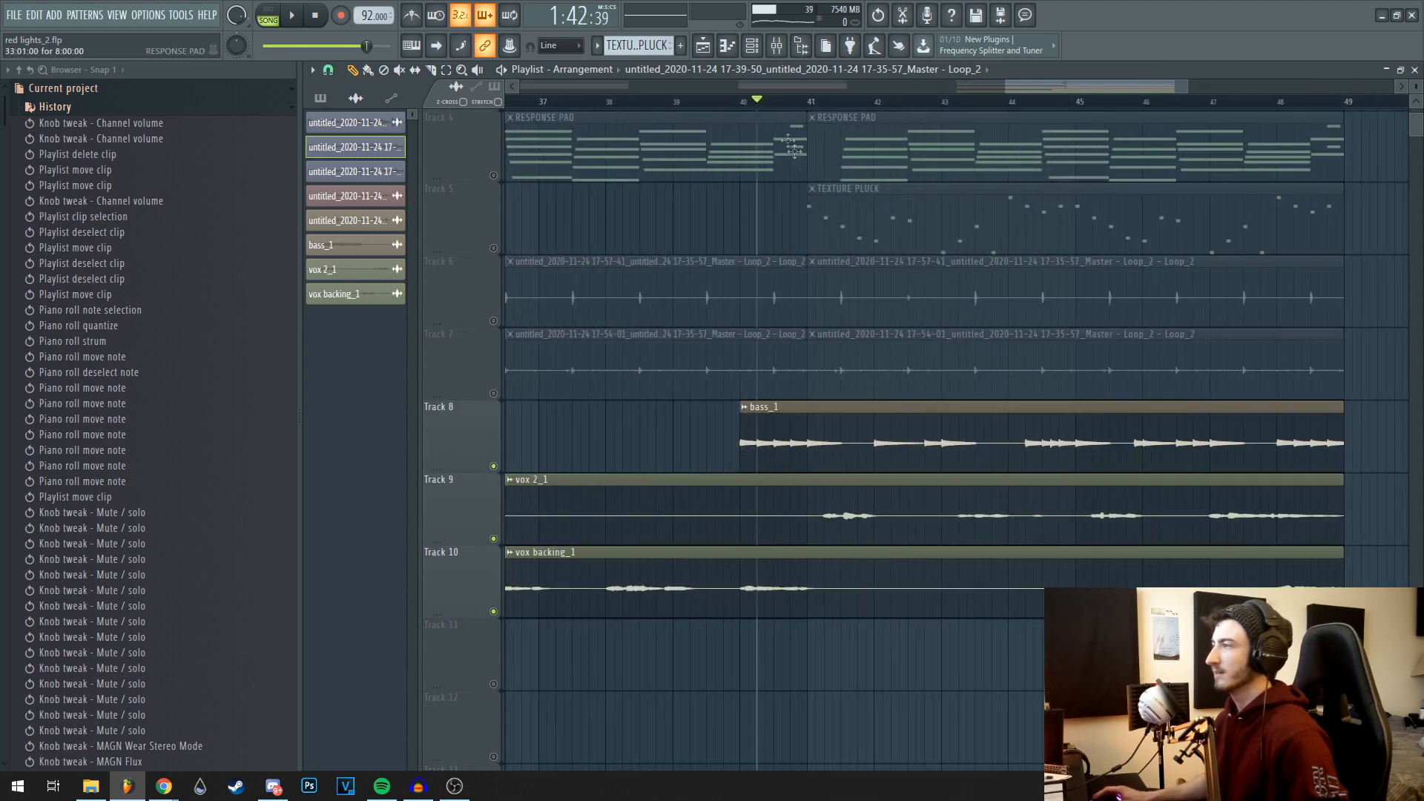
left_click_drag(671, 449, 621, 445)
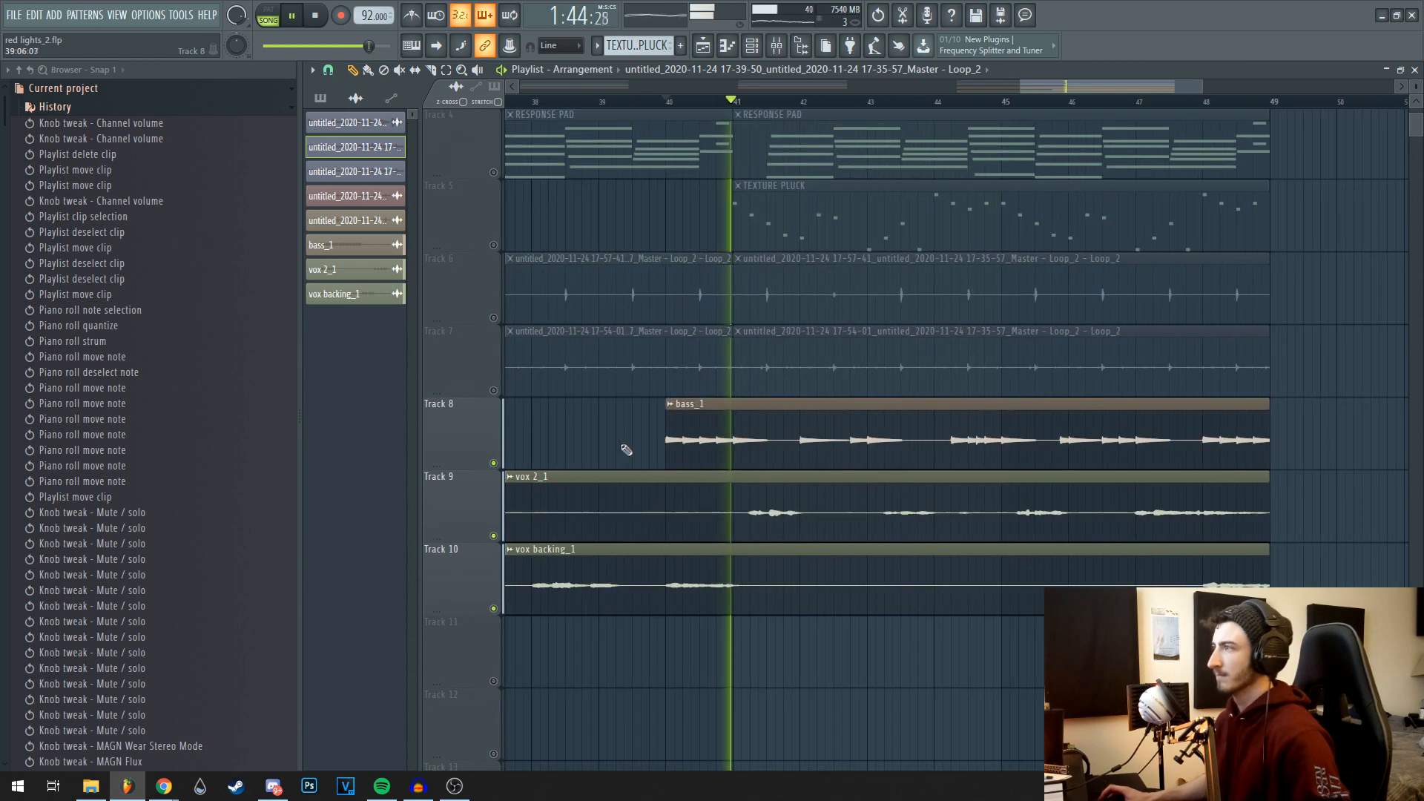
Solo the bass_1 track on Track 8, listen to it alone and stop playback.
right_click(494, 463)
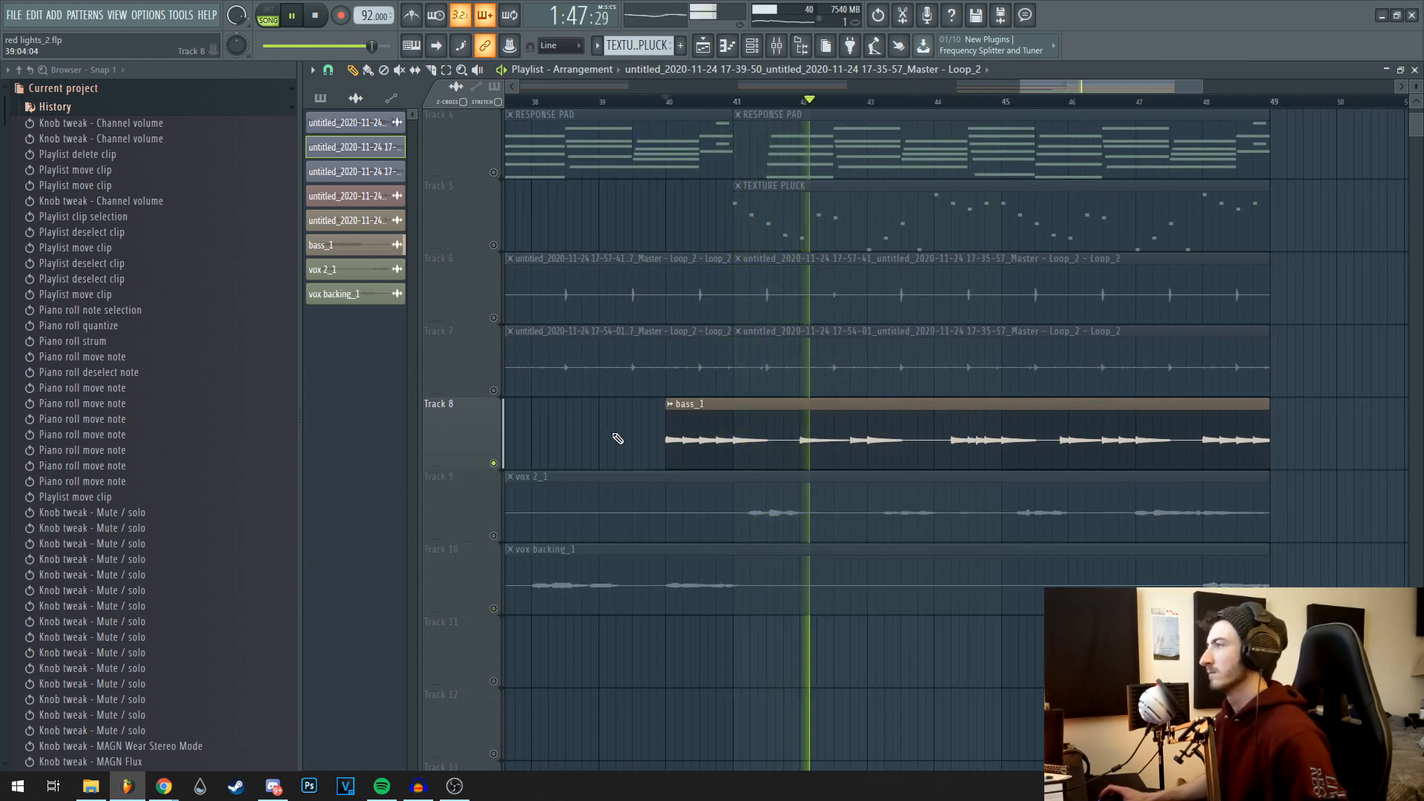
left_click_drag(749, 439, 674, 460)
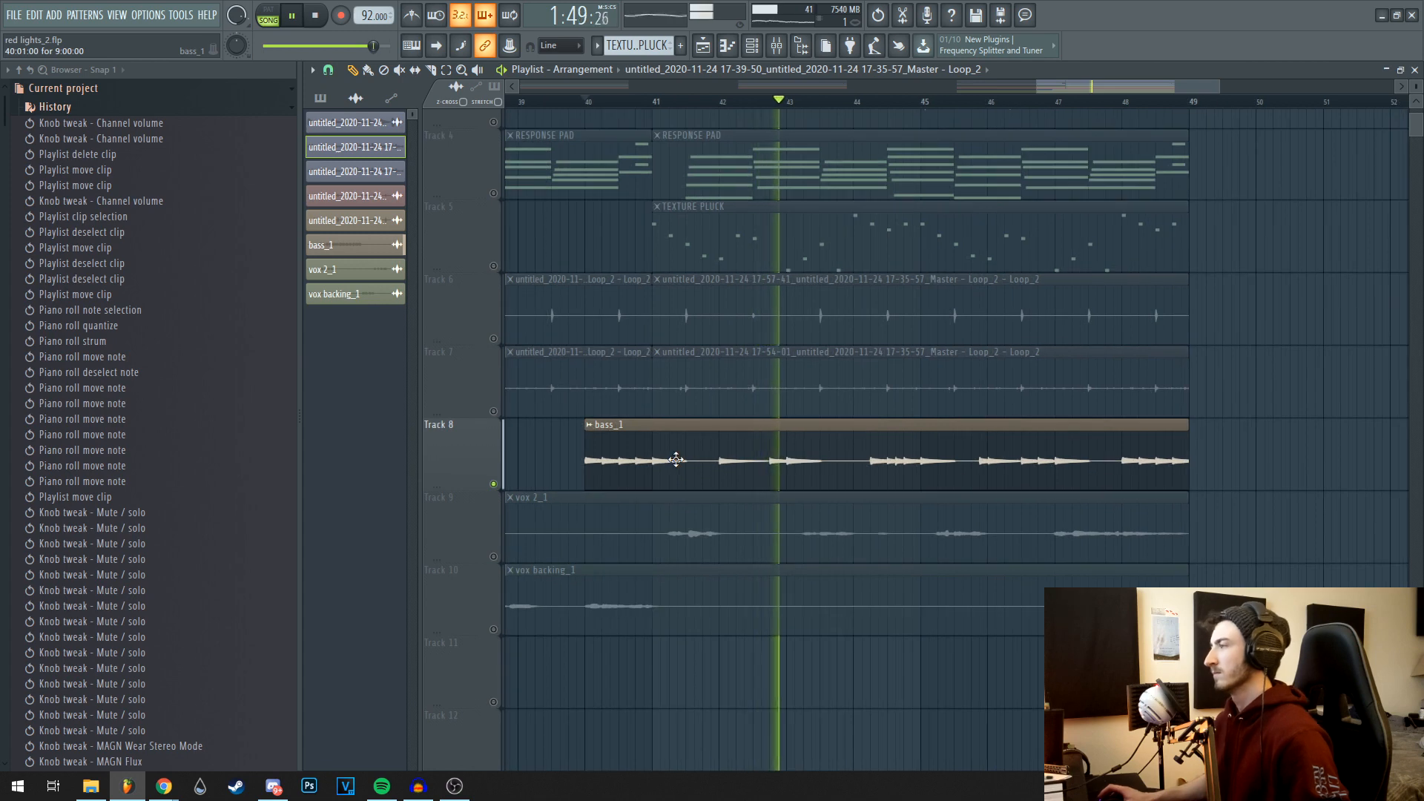
key("space")
Unsolo Track 8 so that all tracks are active, and show the full section from bar 33 to 49.
right_click(495, 484)
scroll(692, 467, "down", 5)
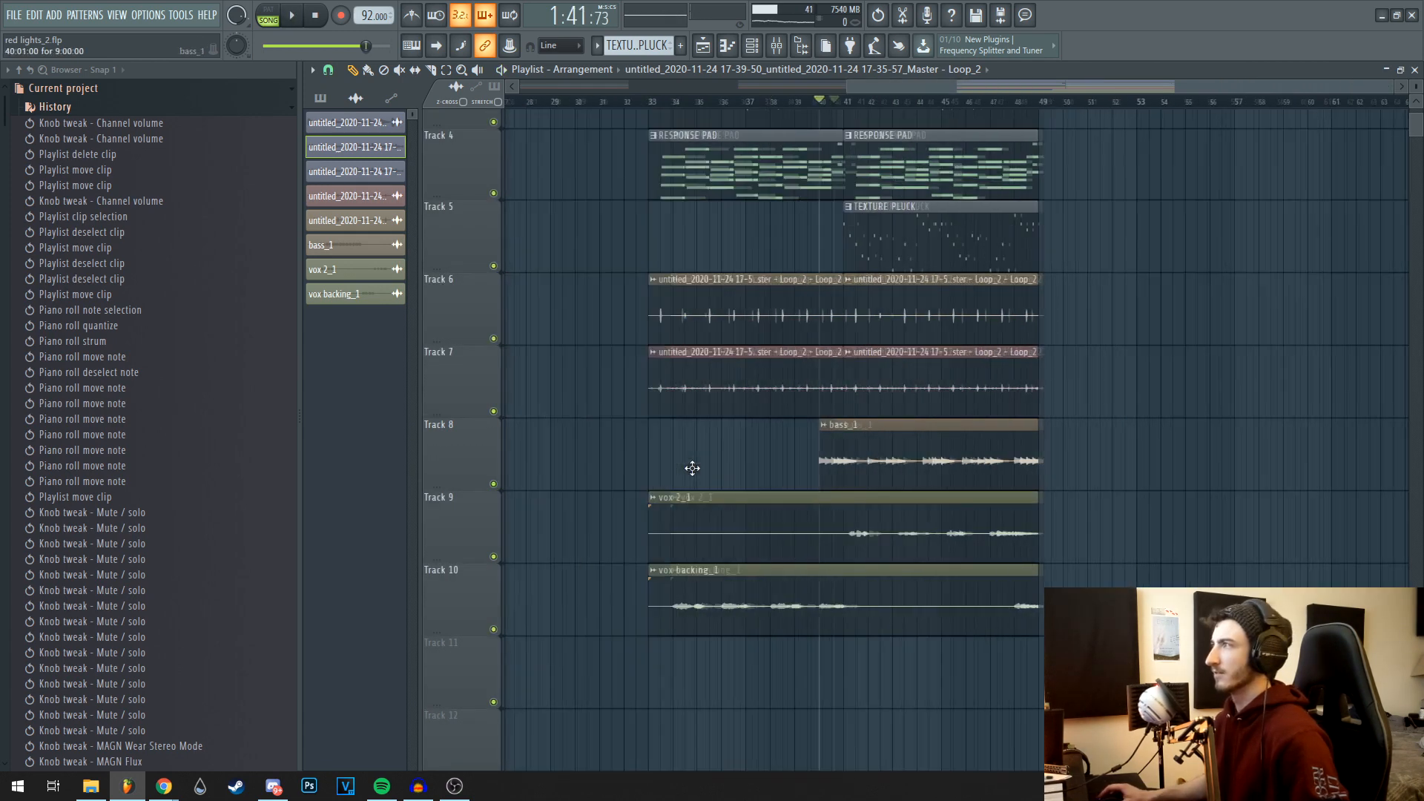
left_click_drag(886, 287, 855, 407)
left_click_drag(998, 534, 946, 416)
scroll(946, 416, "down", 2)
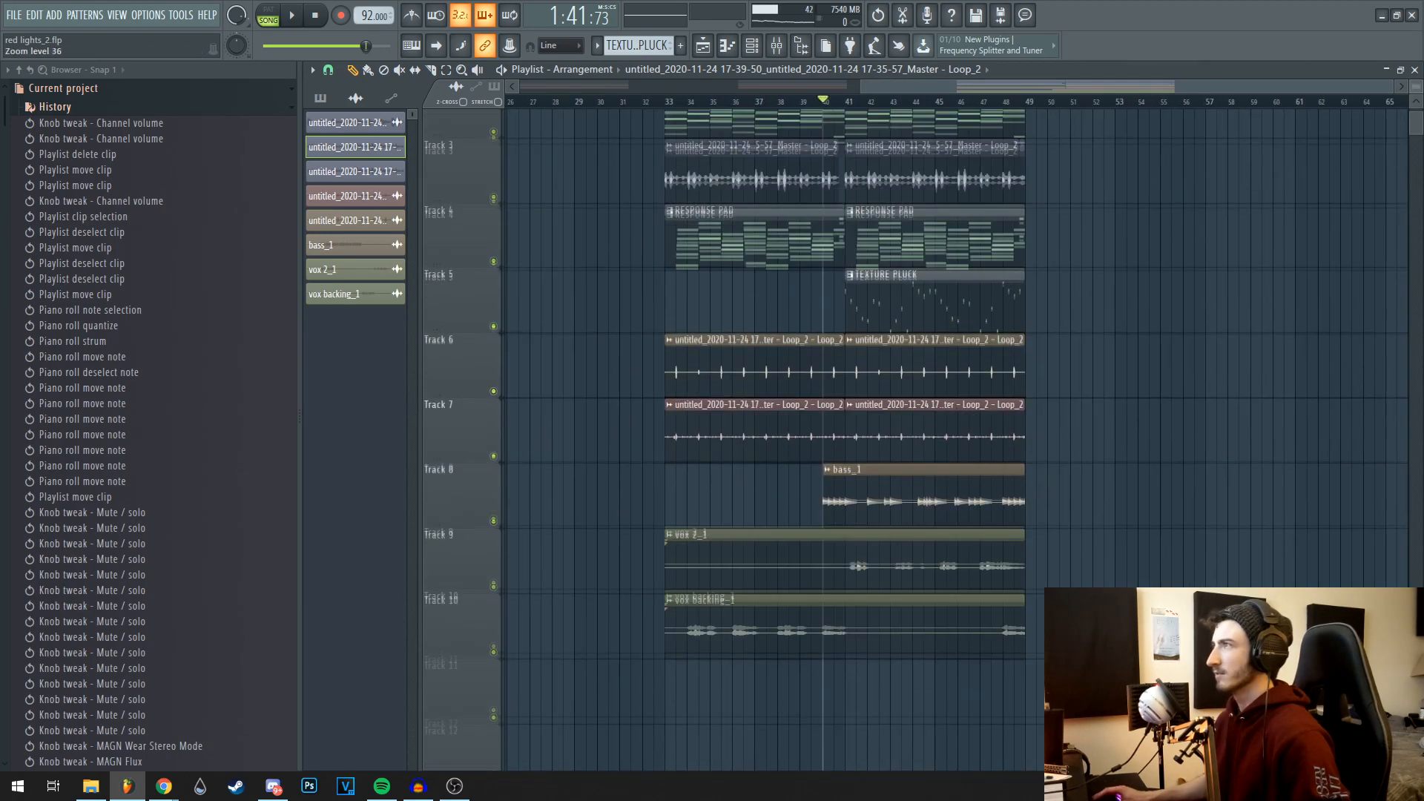